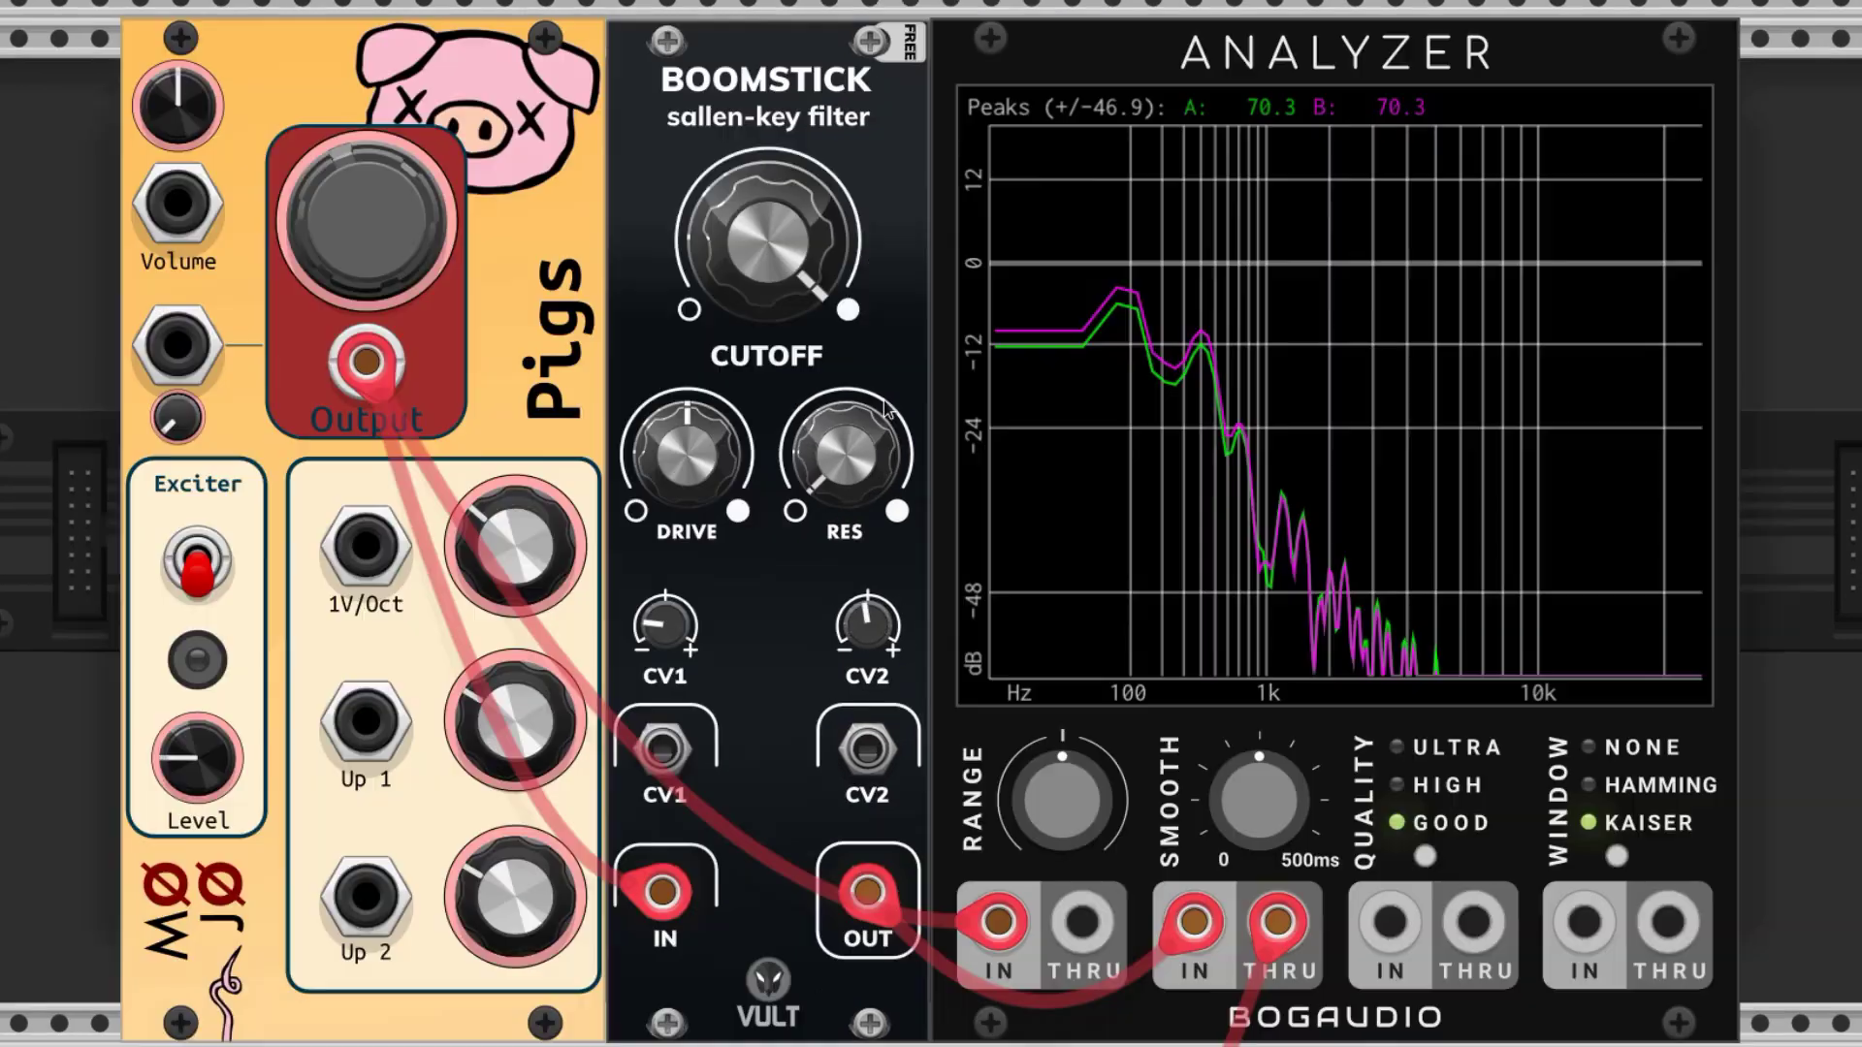
- Sweep the Boomstick filter's cutoff and switch its bypass off to compare the dry and filtered sound
mouse_move(776, 238)
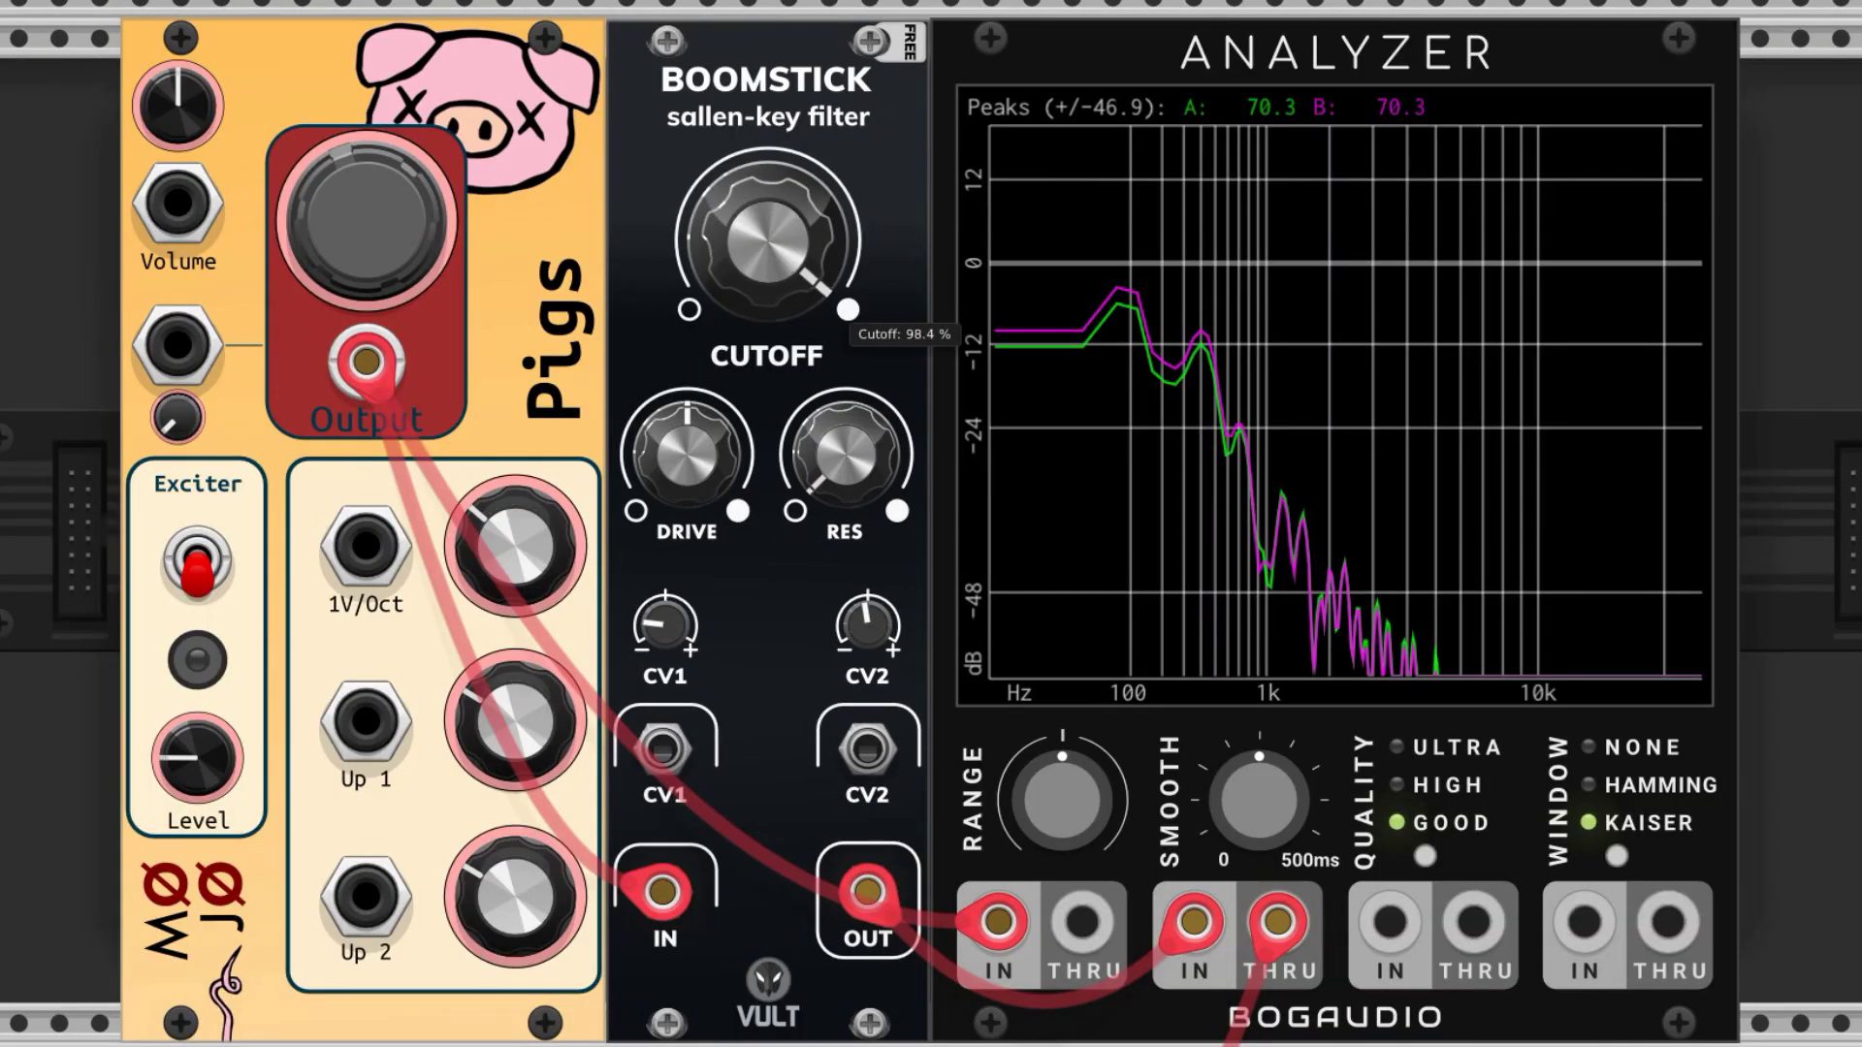
mouse_move(775, 240)
mouse_down()
mouse_move(776, 541)
mouse_move(775, 247)
mouse_move(776, 274)
mouse_up()
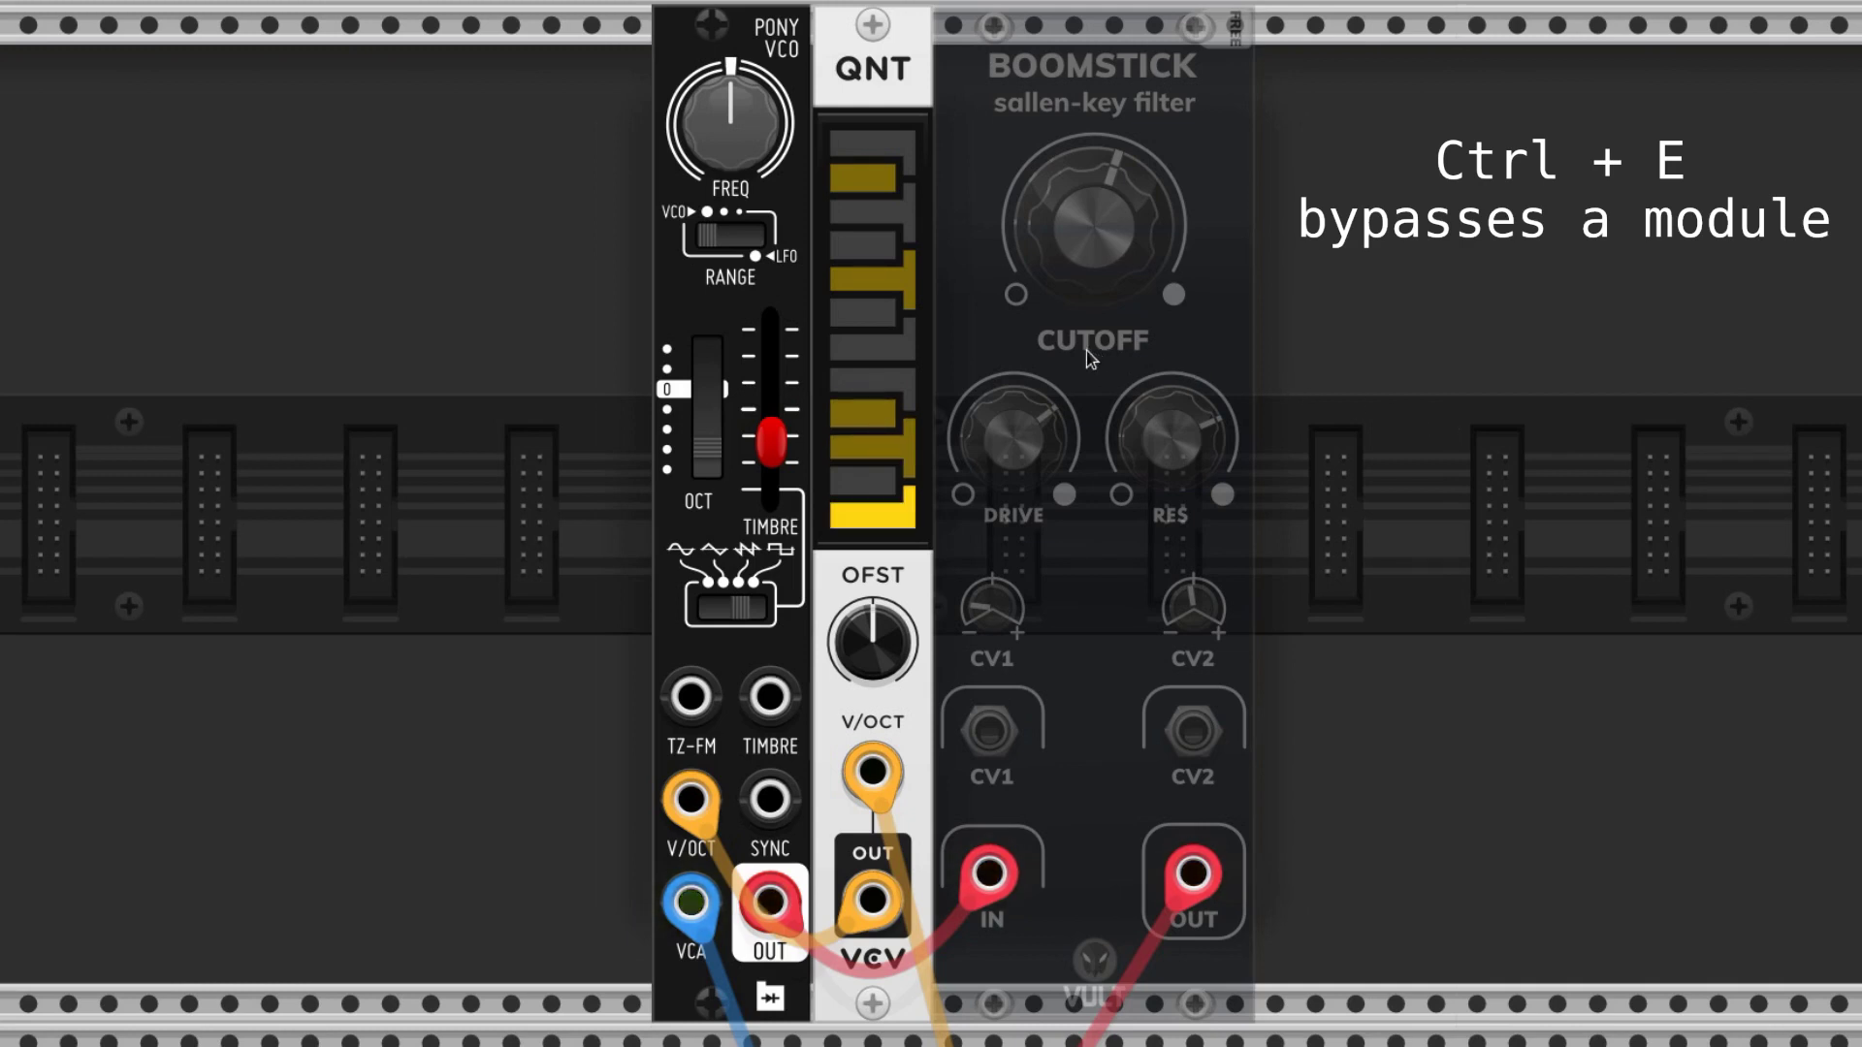
key(ctrl+e)
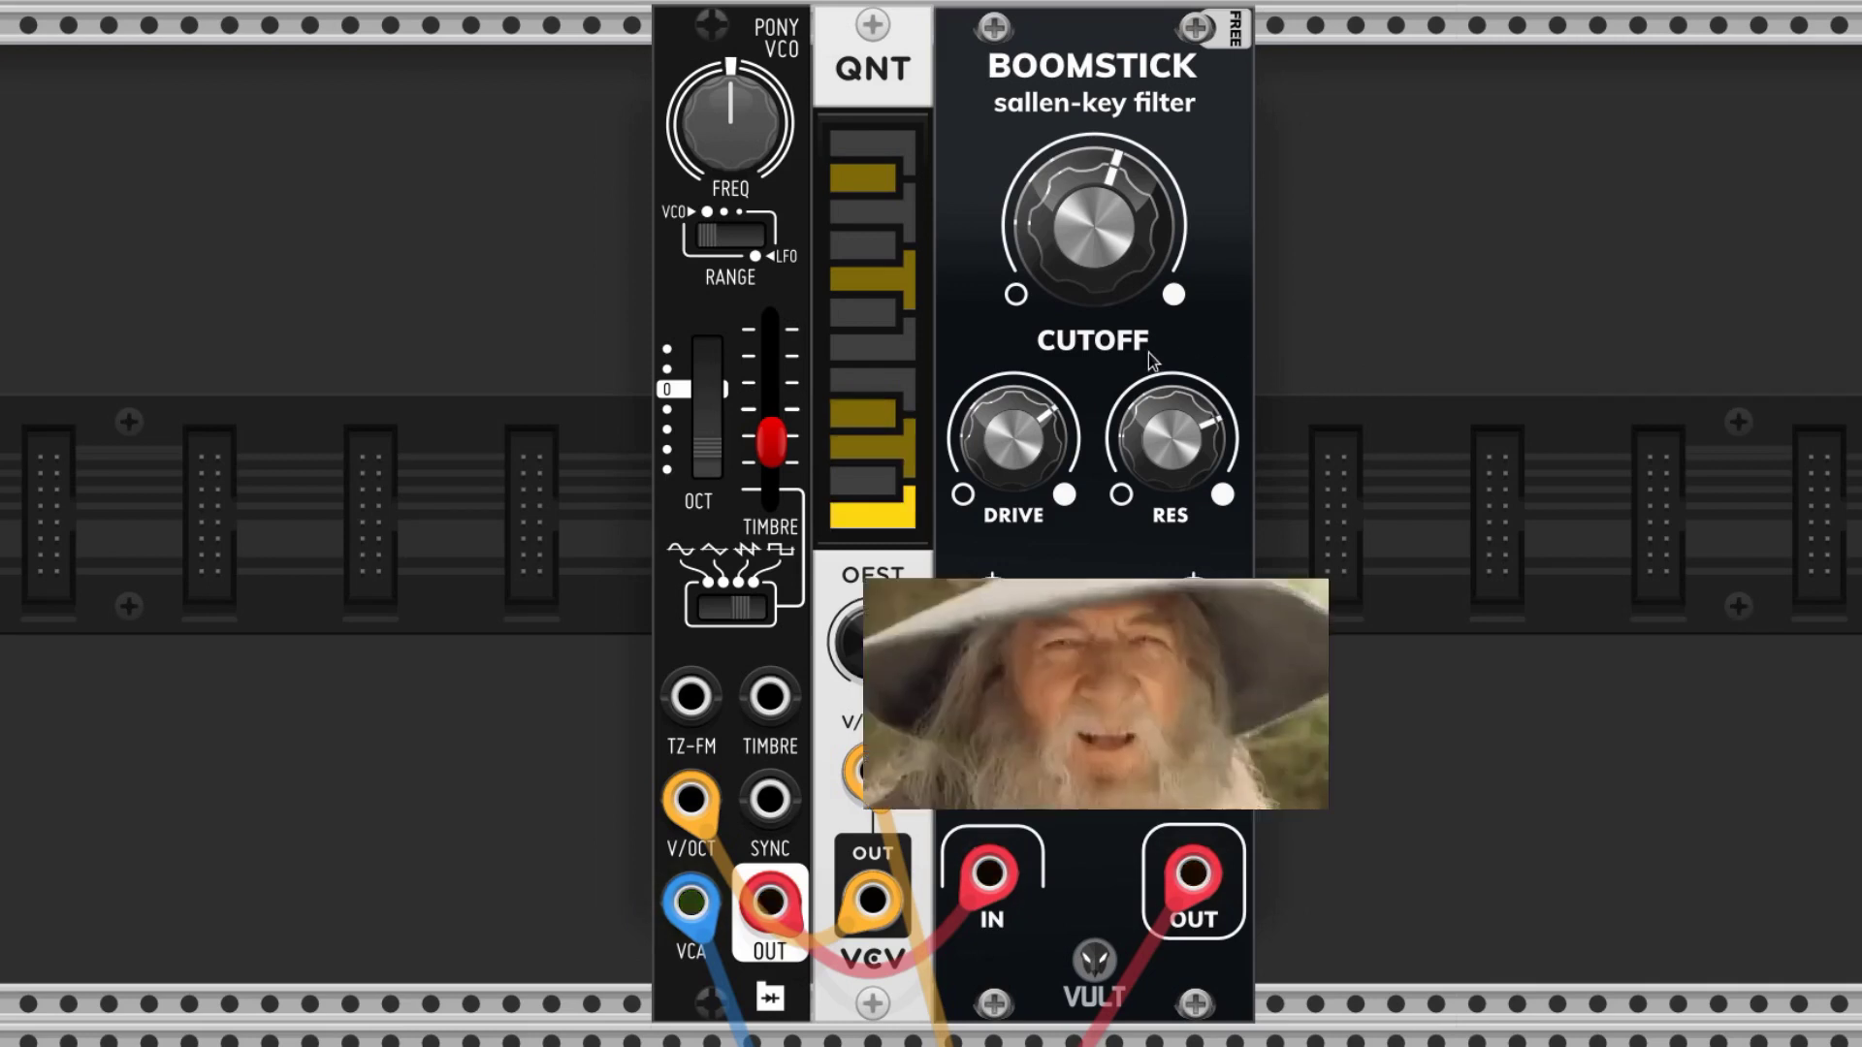
mouse_move(1093, 254)
mouse_down()
mouse_move(1094, 105)
mouse_move(1093, 230)
mouse_up()
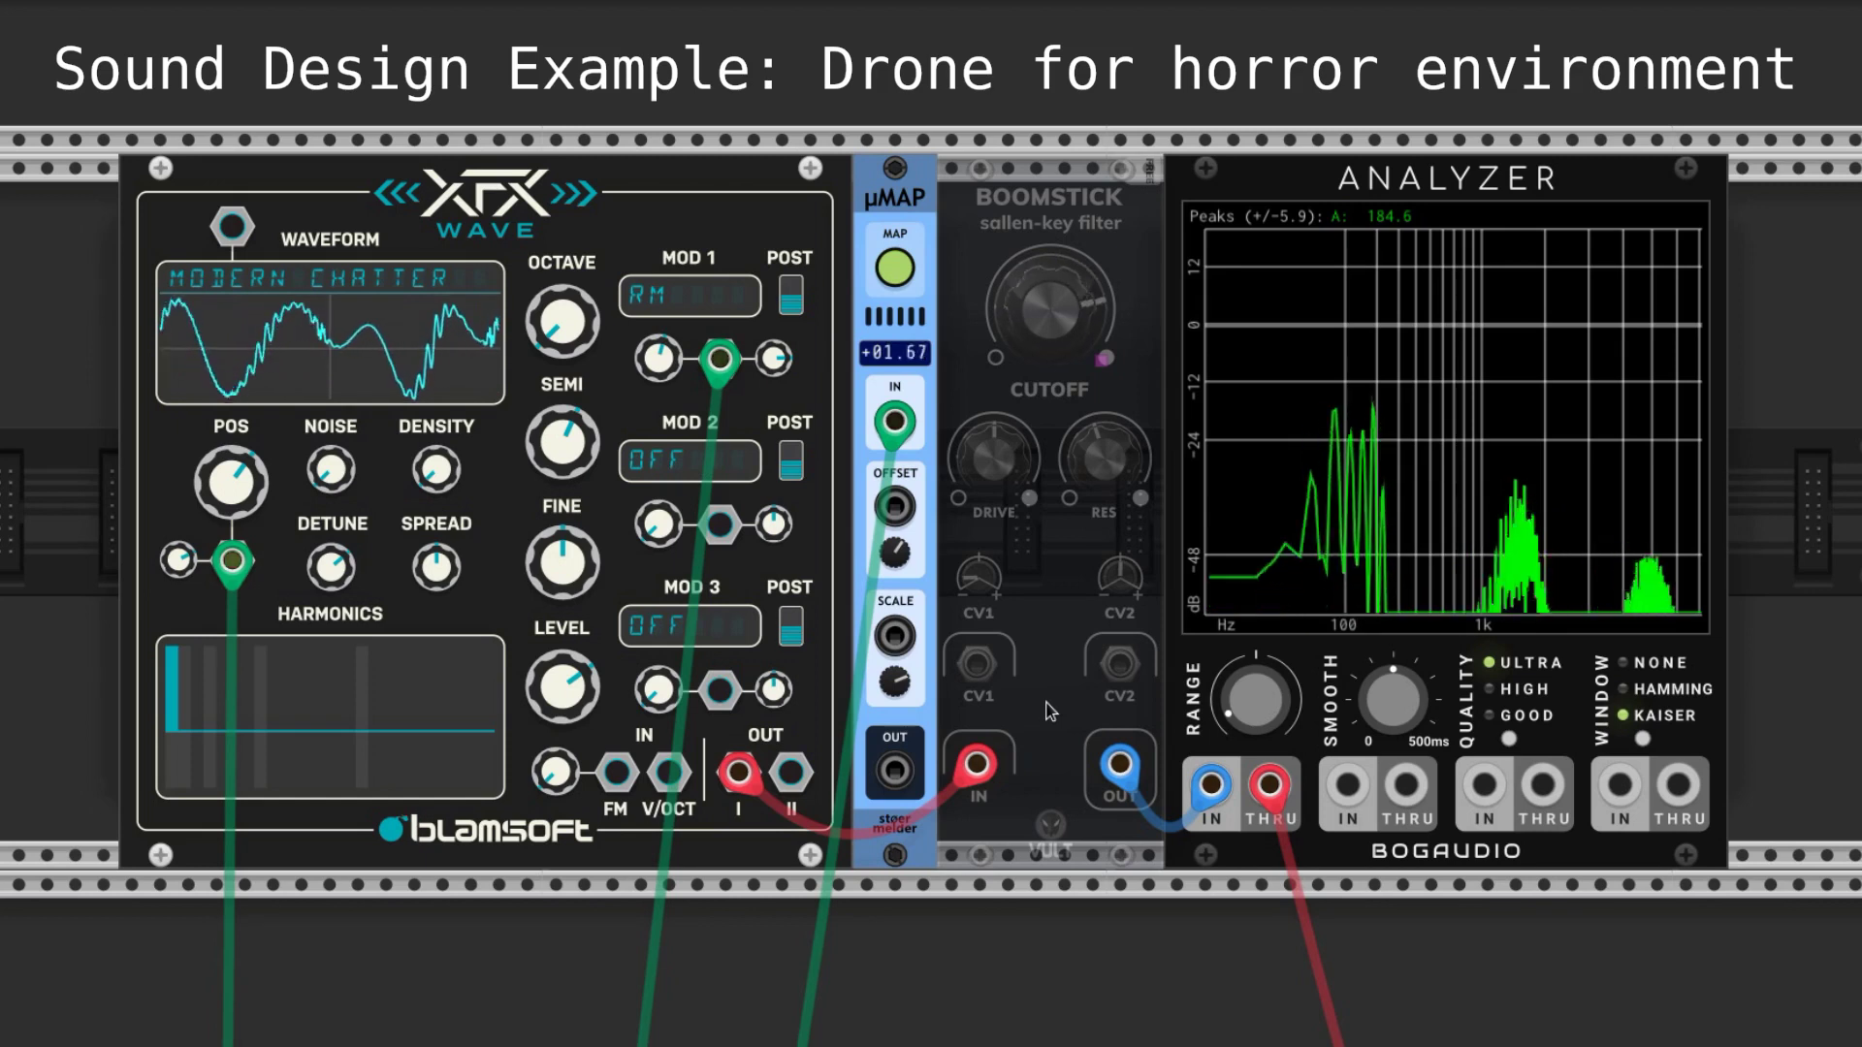
key(ctrl+e)
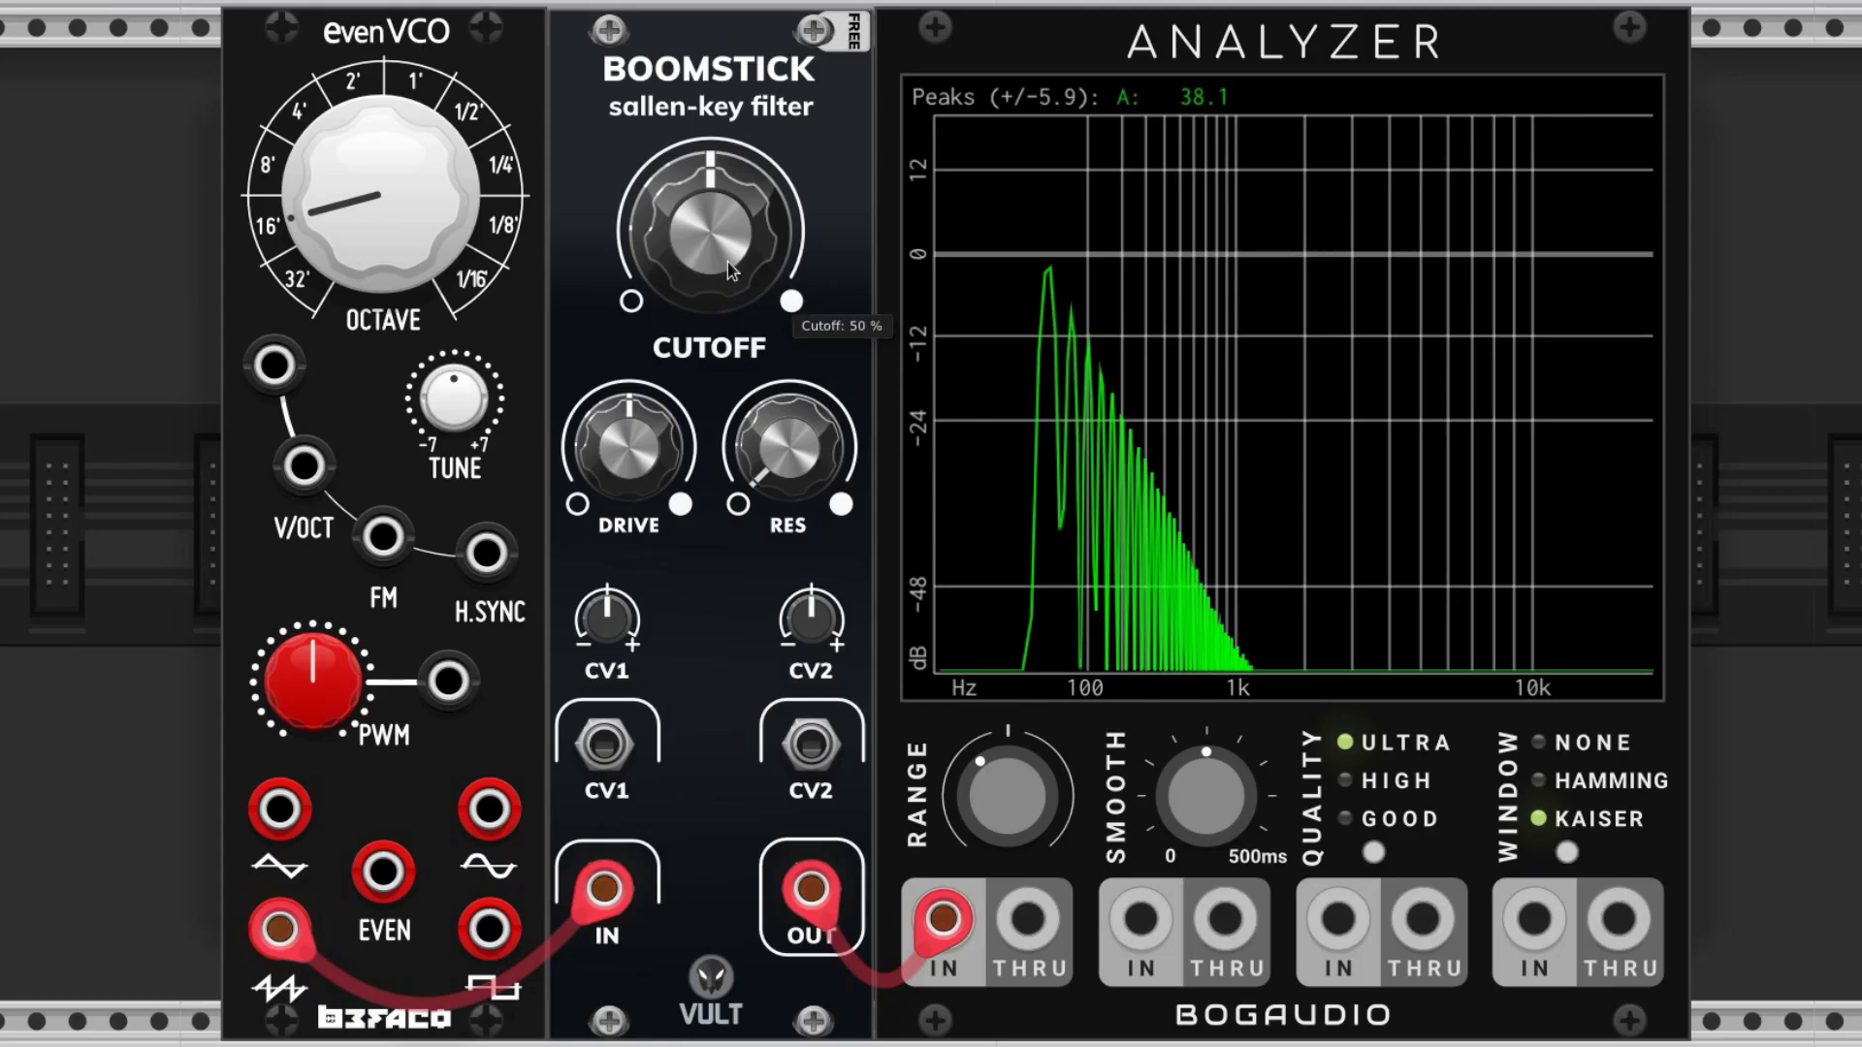
- Vary the Boomstick's cutoff while it filters the evenVCO's sawtooth output
mouse_move(727, 262)
mouse_down()
mouse_move(727, 184)
mouse_move(727, 311)
mouse_move(728, 207)
mouse_move(727, 257)
mouse_up()
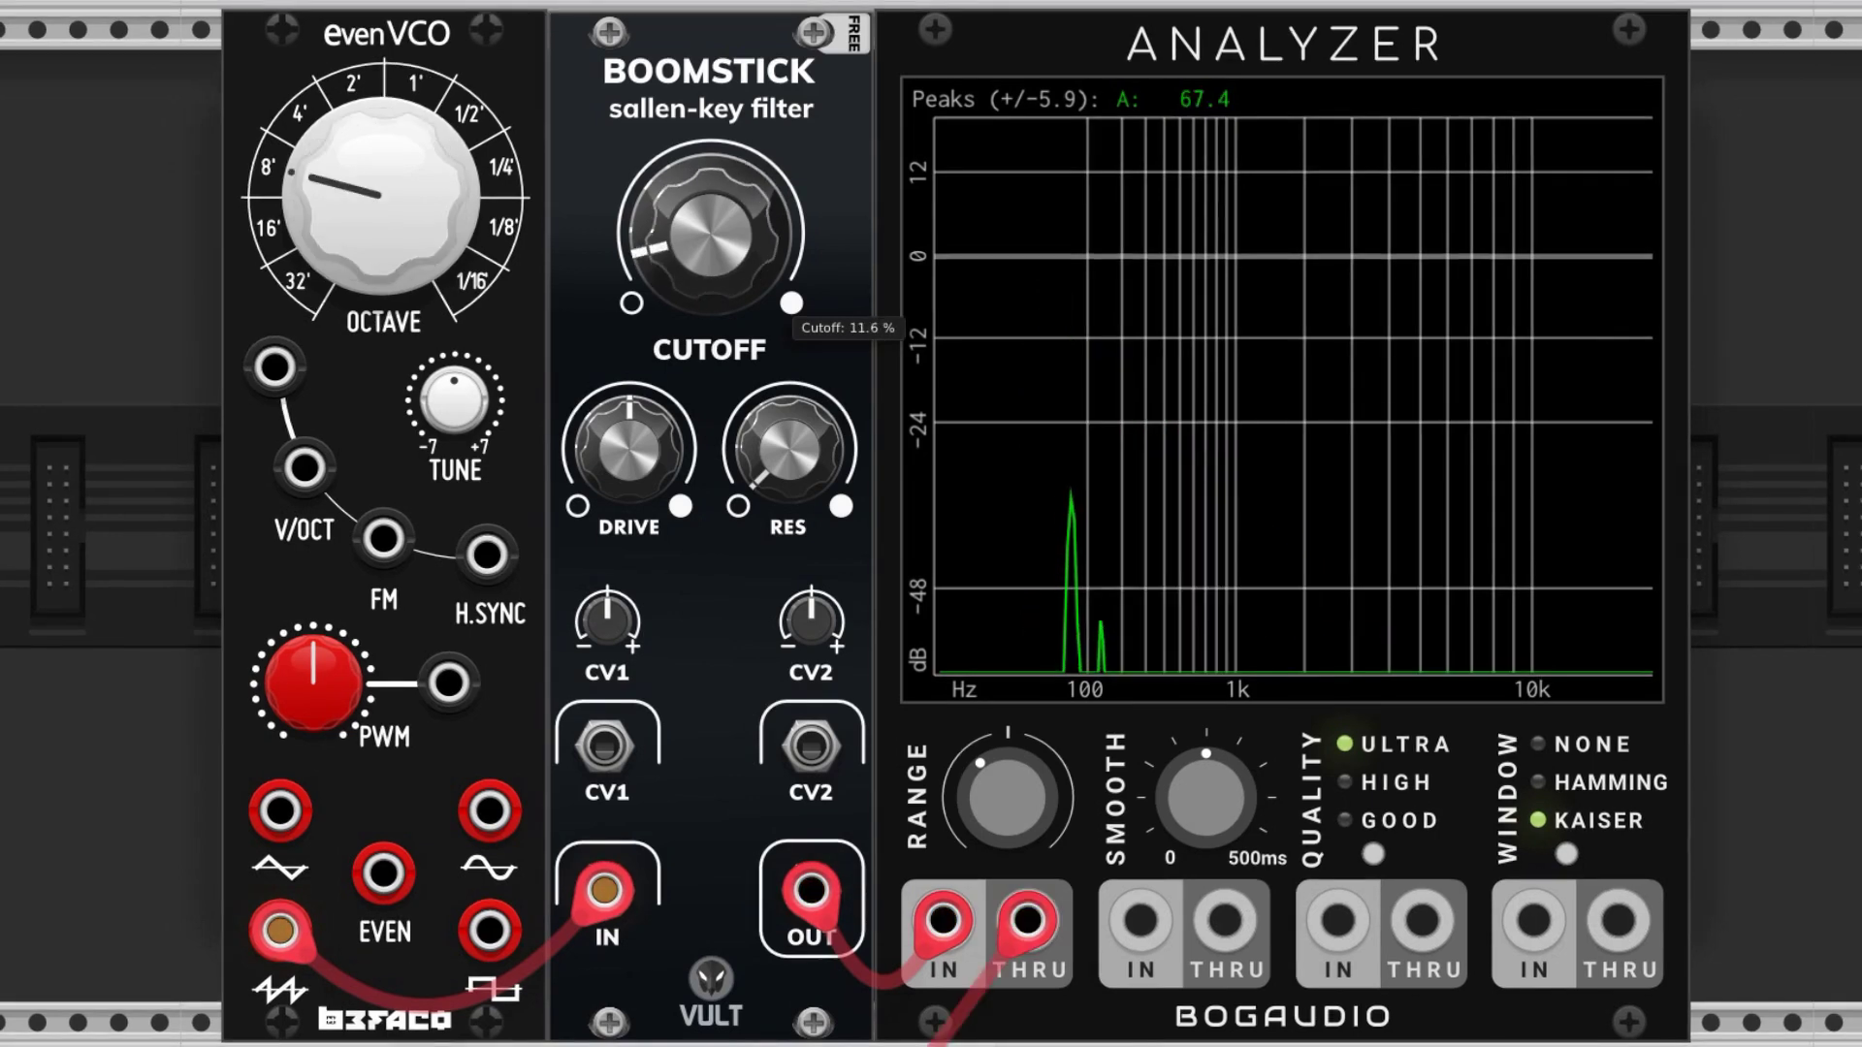
mouse_move(727, 257)
mouse_down()
mouse_move(728, 157)
mouse_move(727, 265)
mouse_up()
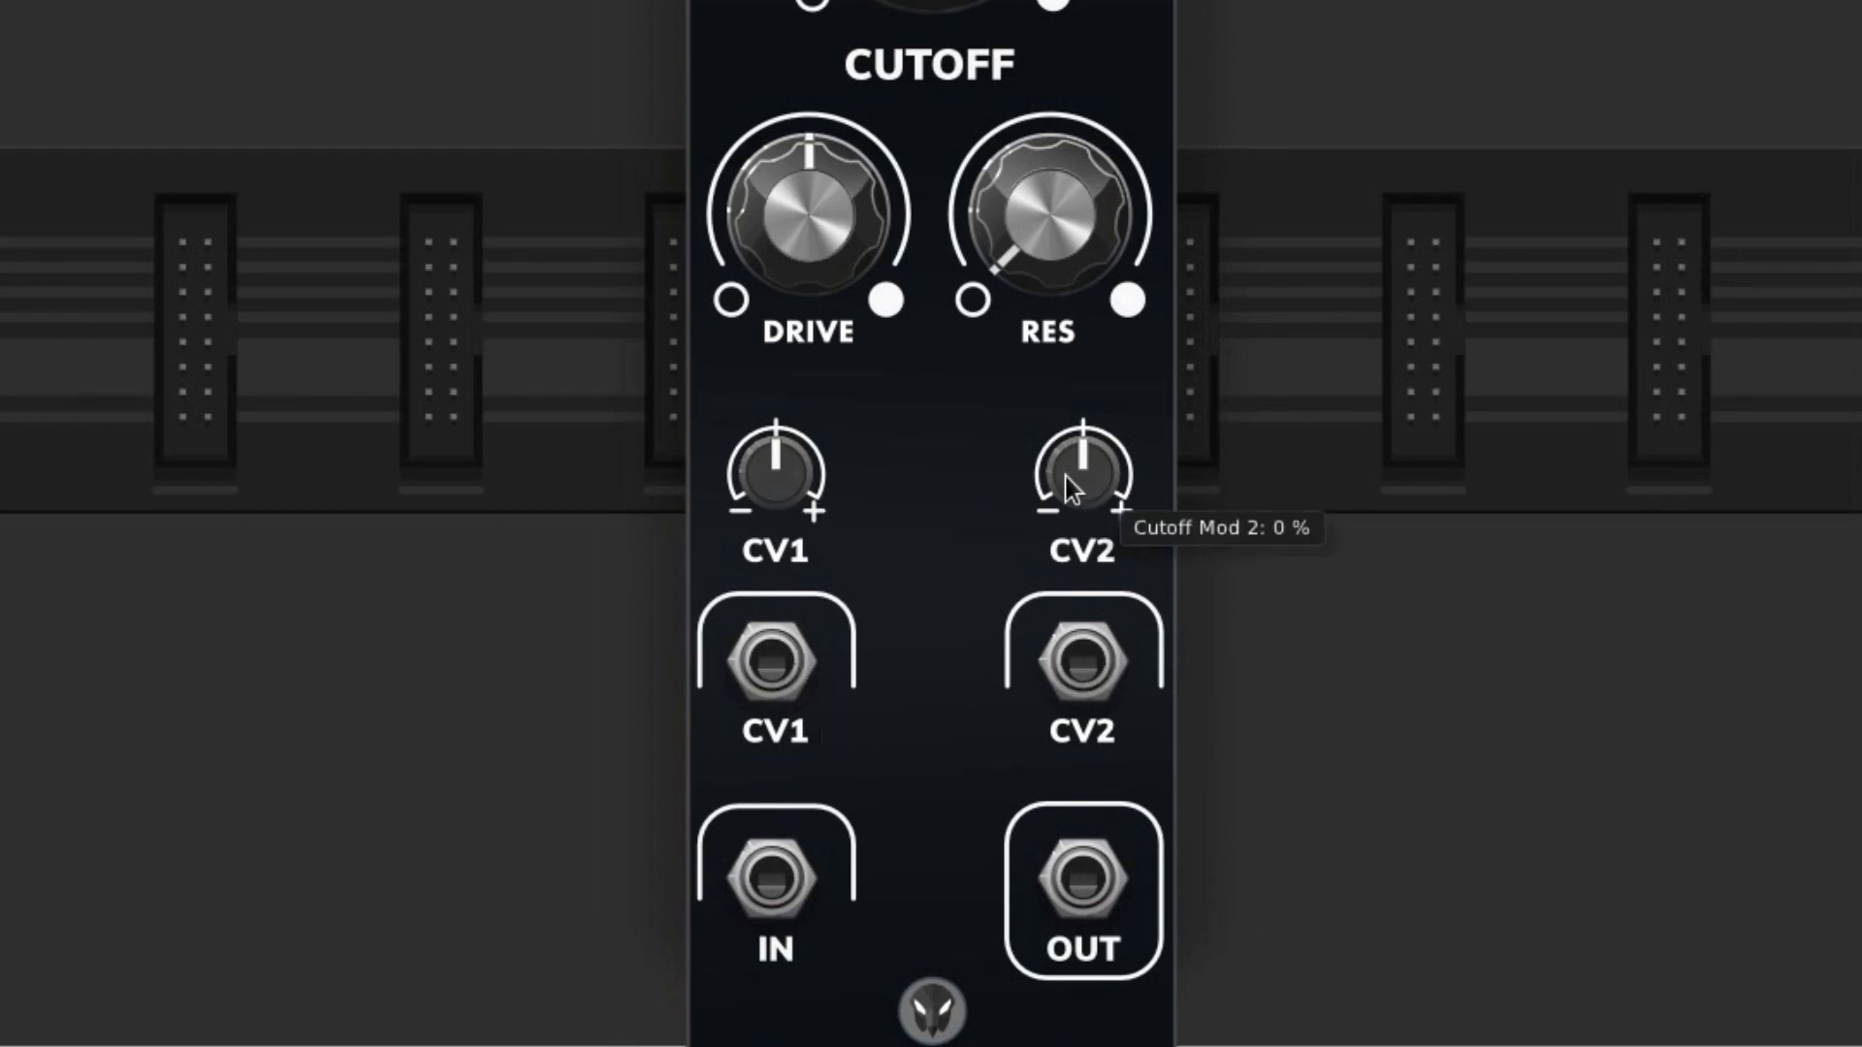
mouse_move(771, 480)
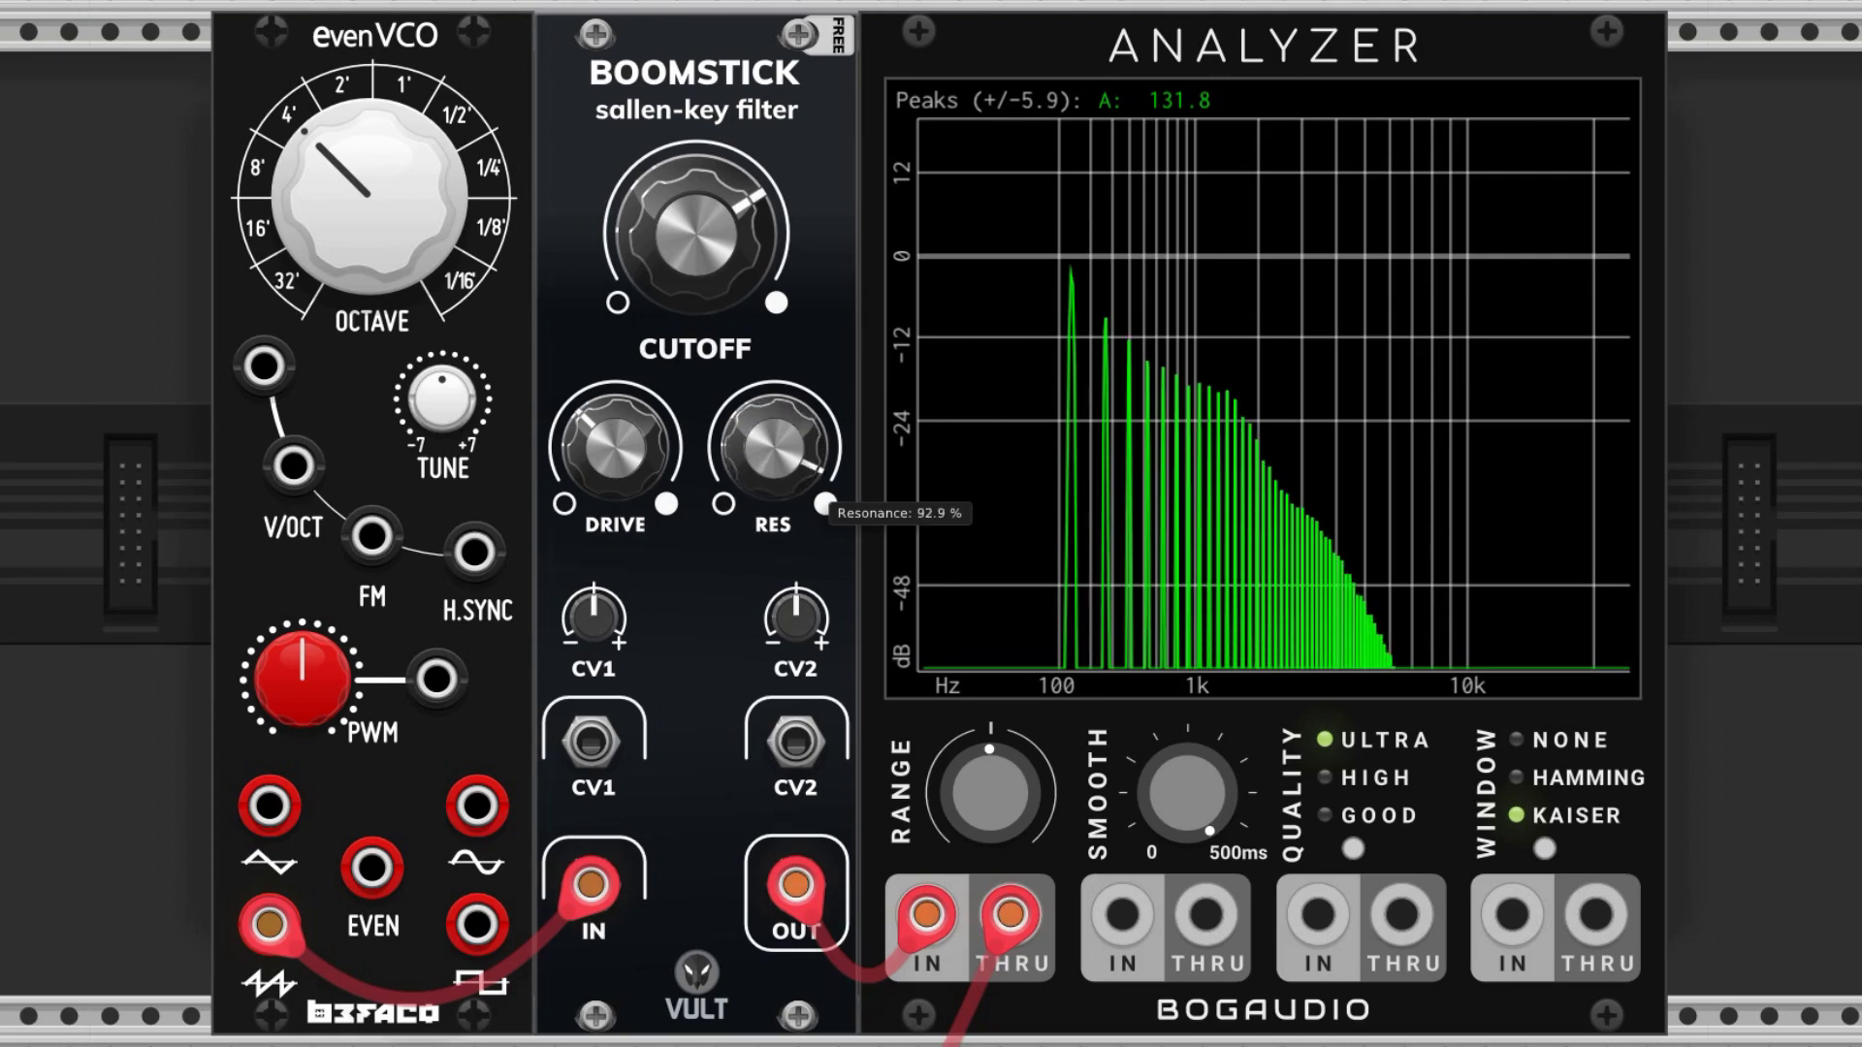
- Vary the Boomstick's resonance and cutoff at different evenVCO octave settings to shape the filtered spectrum
drag(775, 448, 774, 437)
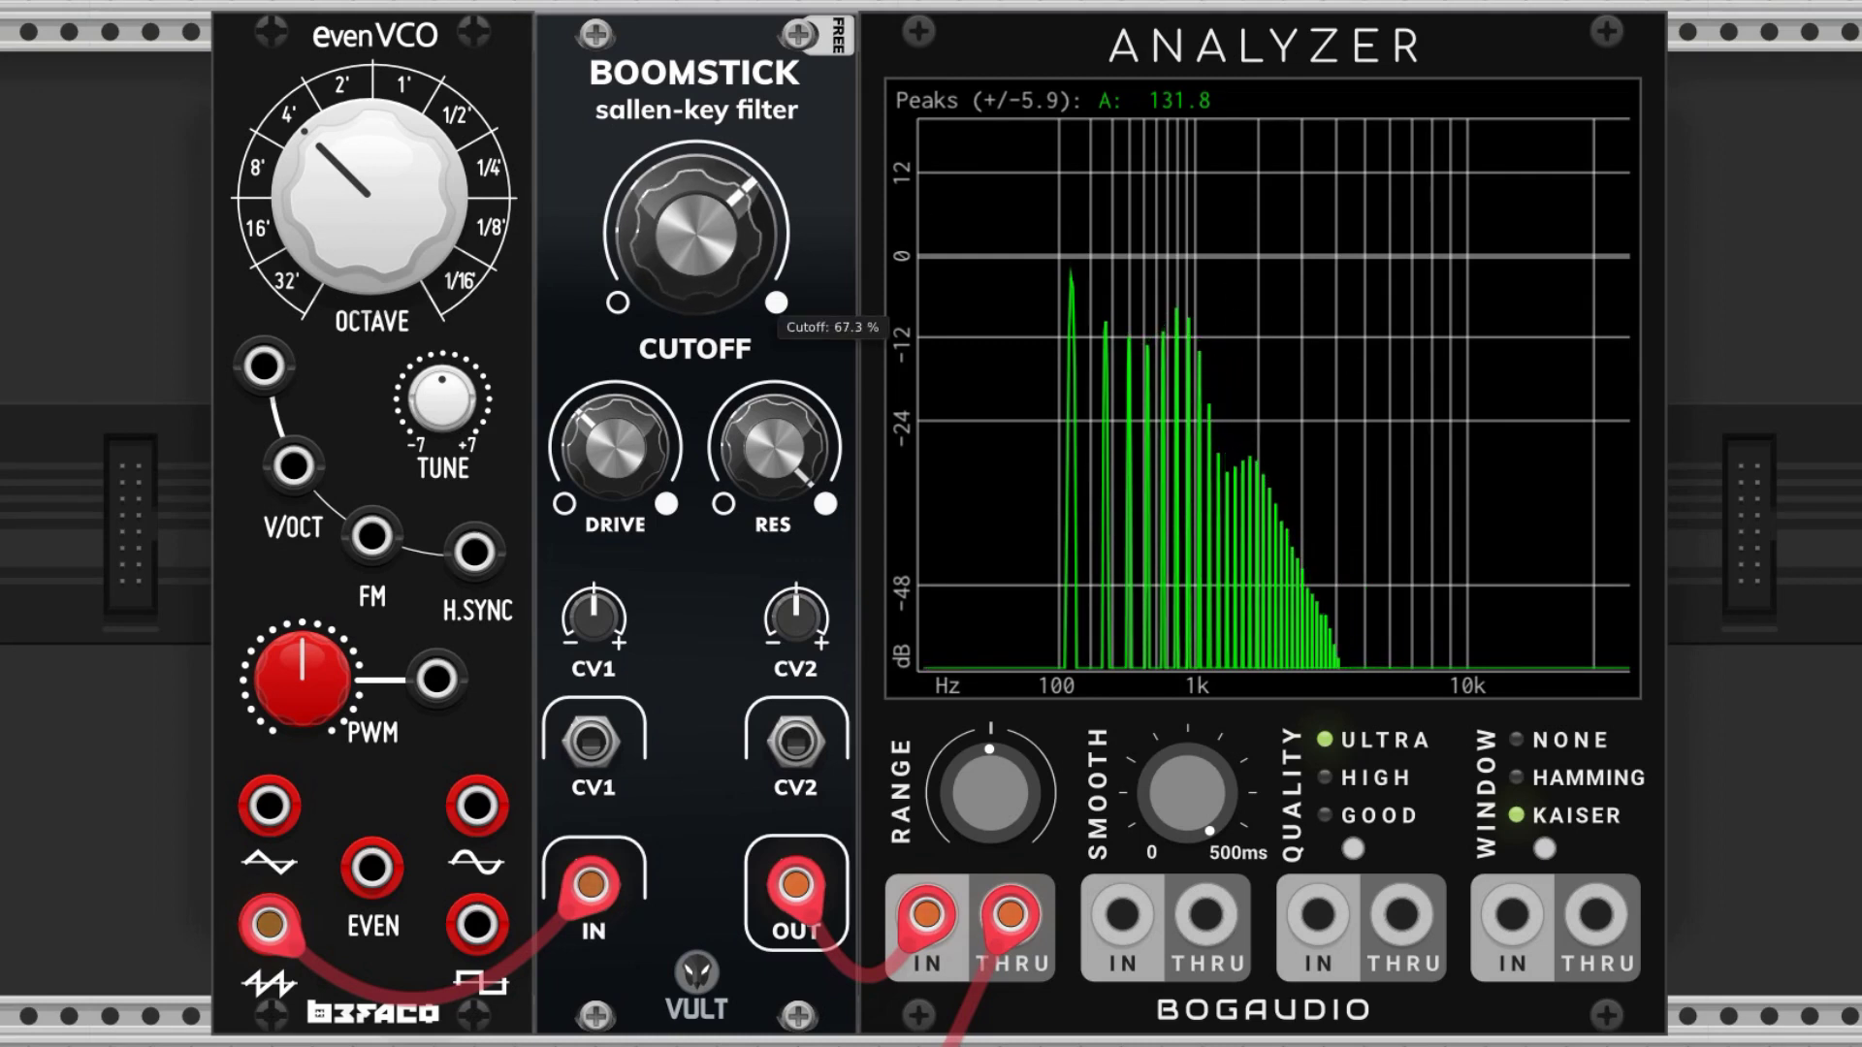
drag(695, 232, 695, 218)
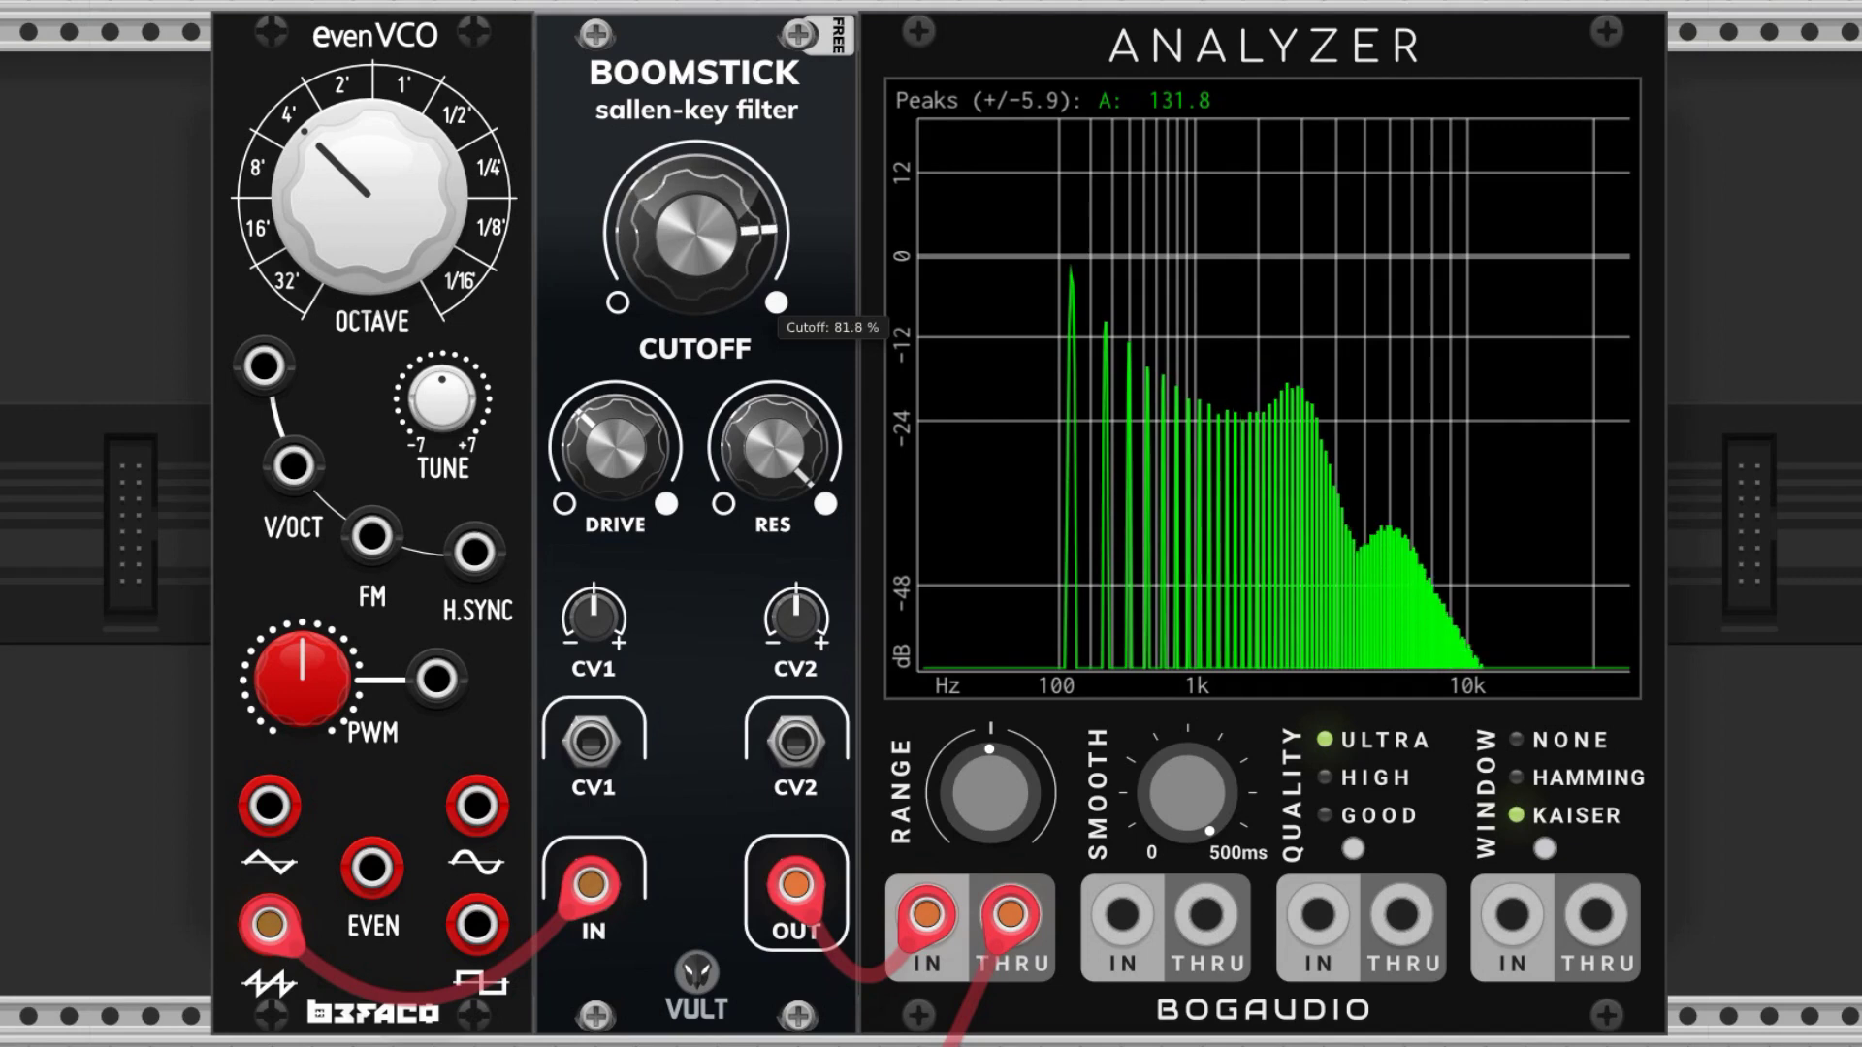
mouse_move(775, 448)
mouse_down()
mouse_move(775, 490)
mouse_move(774, 427)
mouse_up()
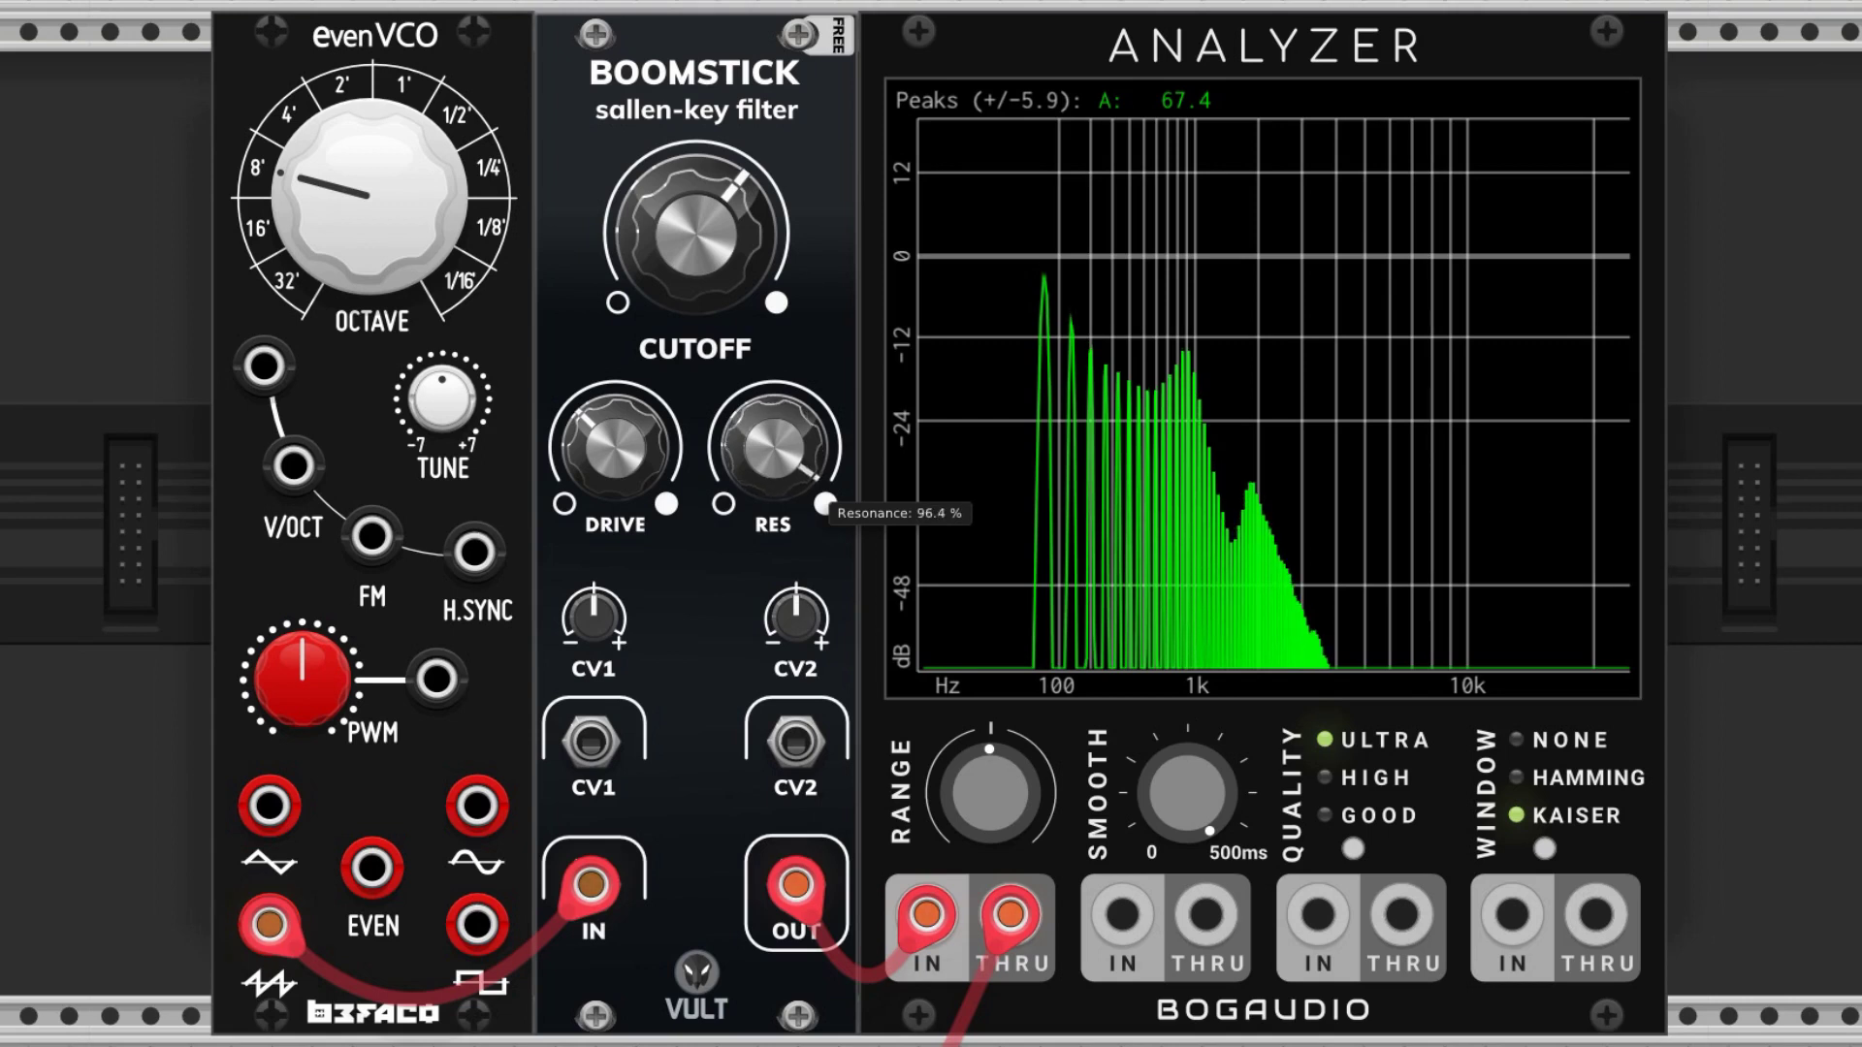
drag(775, 448, 775, 469)
drag(369, 194, 369, 162)
drag(696, 232, 696, 207)
drag(774, 448, 775, 405)
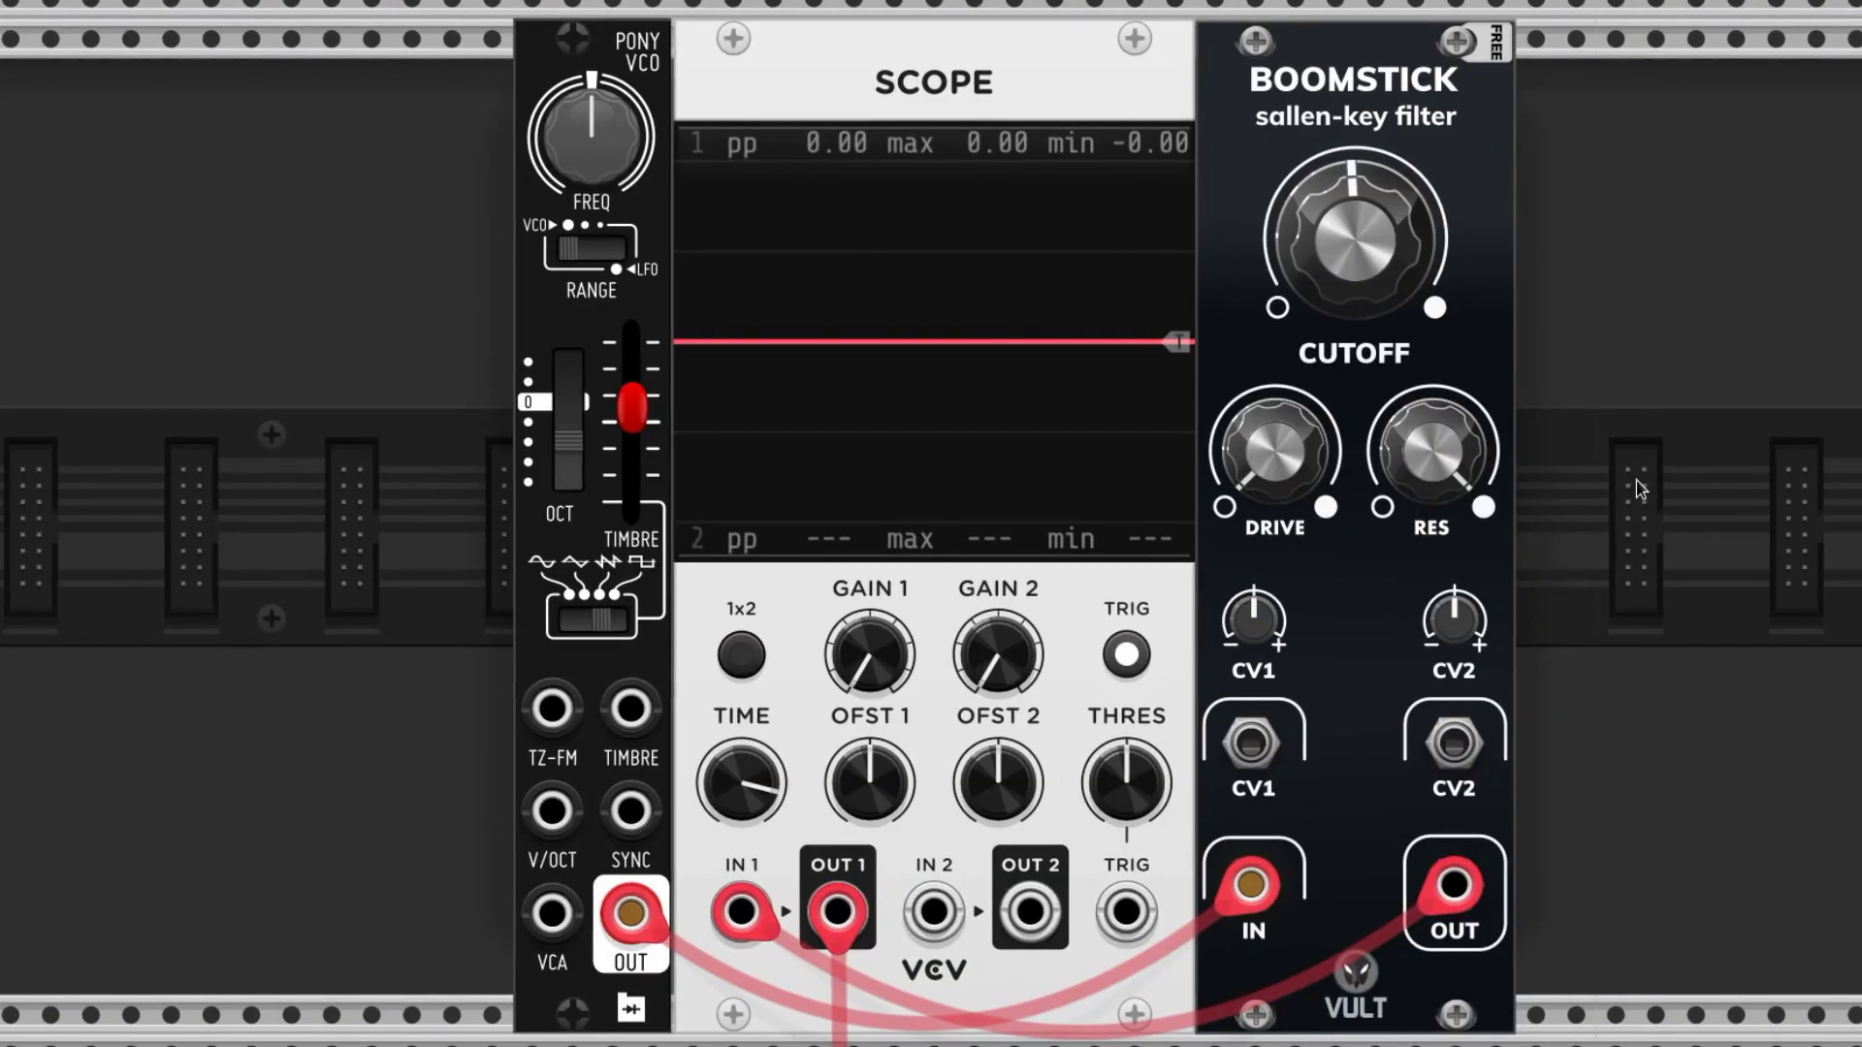
- Adjust the Boomstick's drive while its output feeds the Scope
mouse_move(1273, 451)
mouse_down()
mouse_move(1273, 334)
mouse_move(1273, 480)
mouse_up()
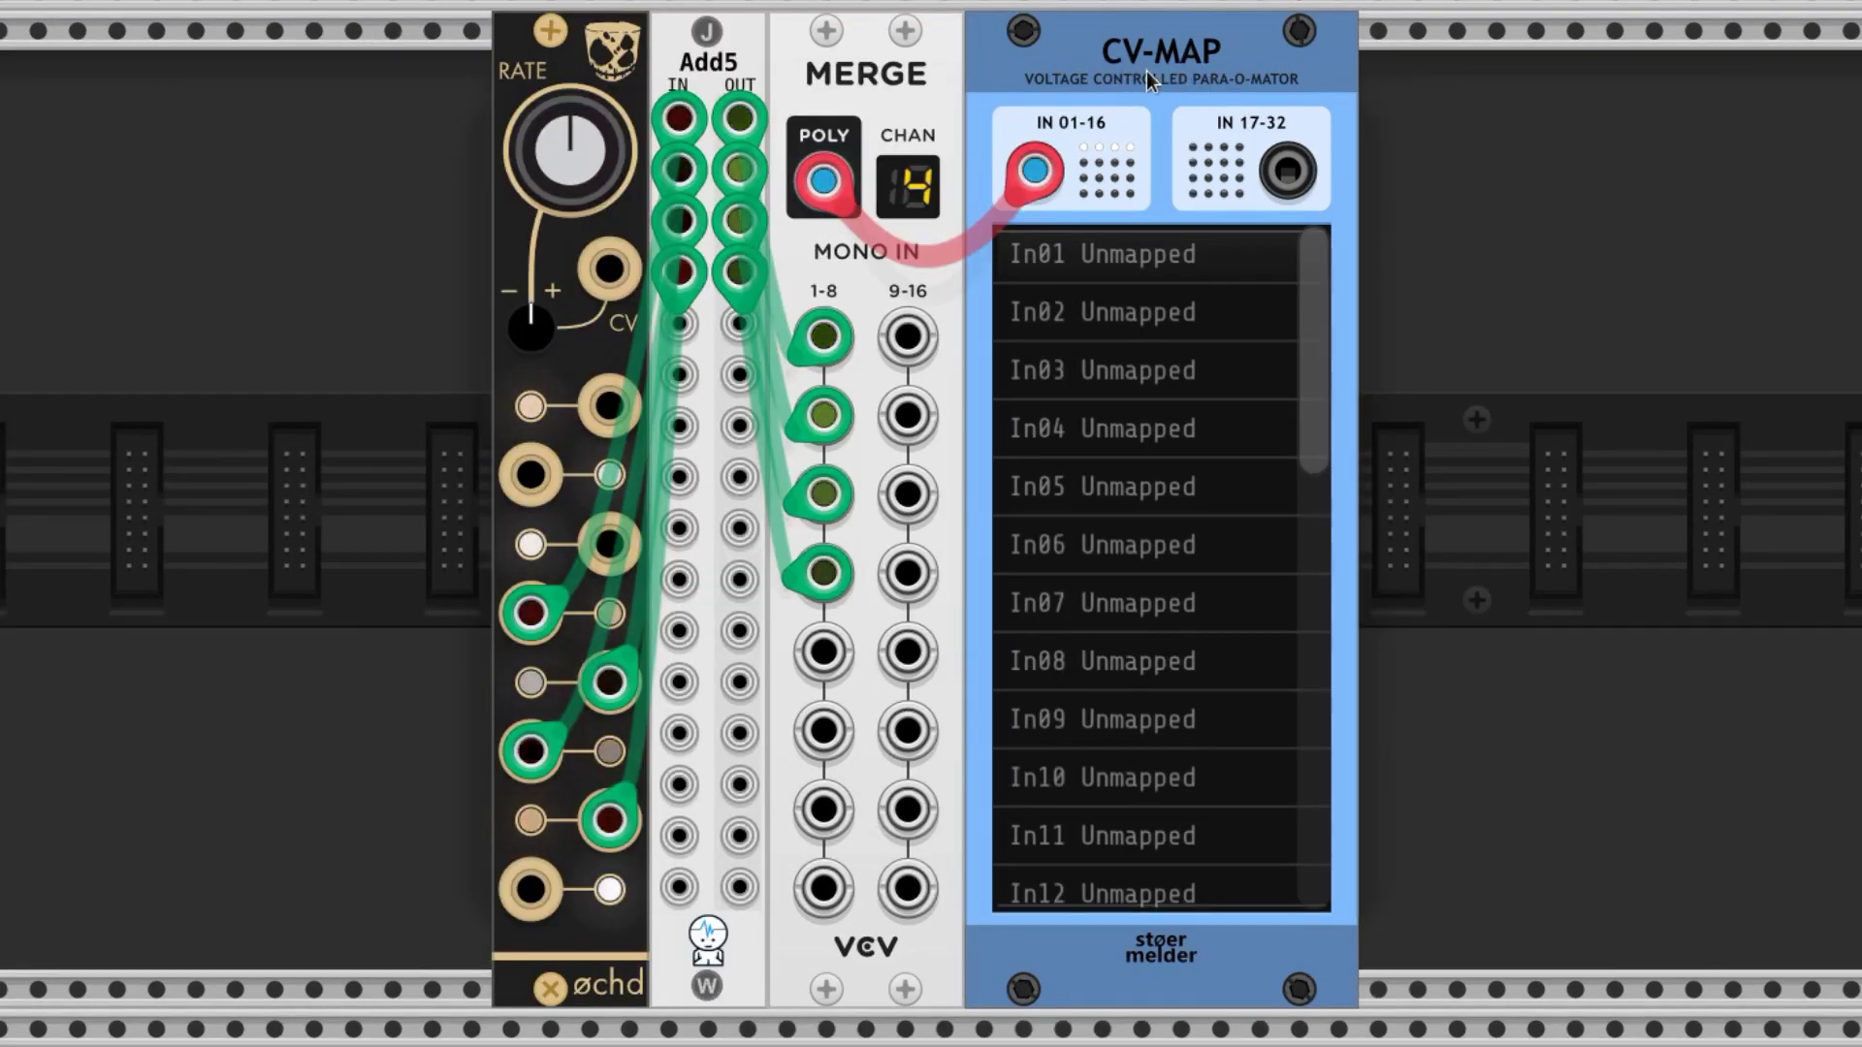
- Map CV-MAP's input slot 01 to the Boomstick's Drive knob
mouse_move(1051, 177)
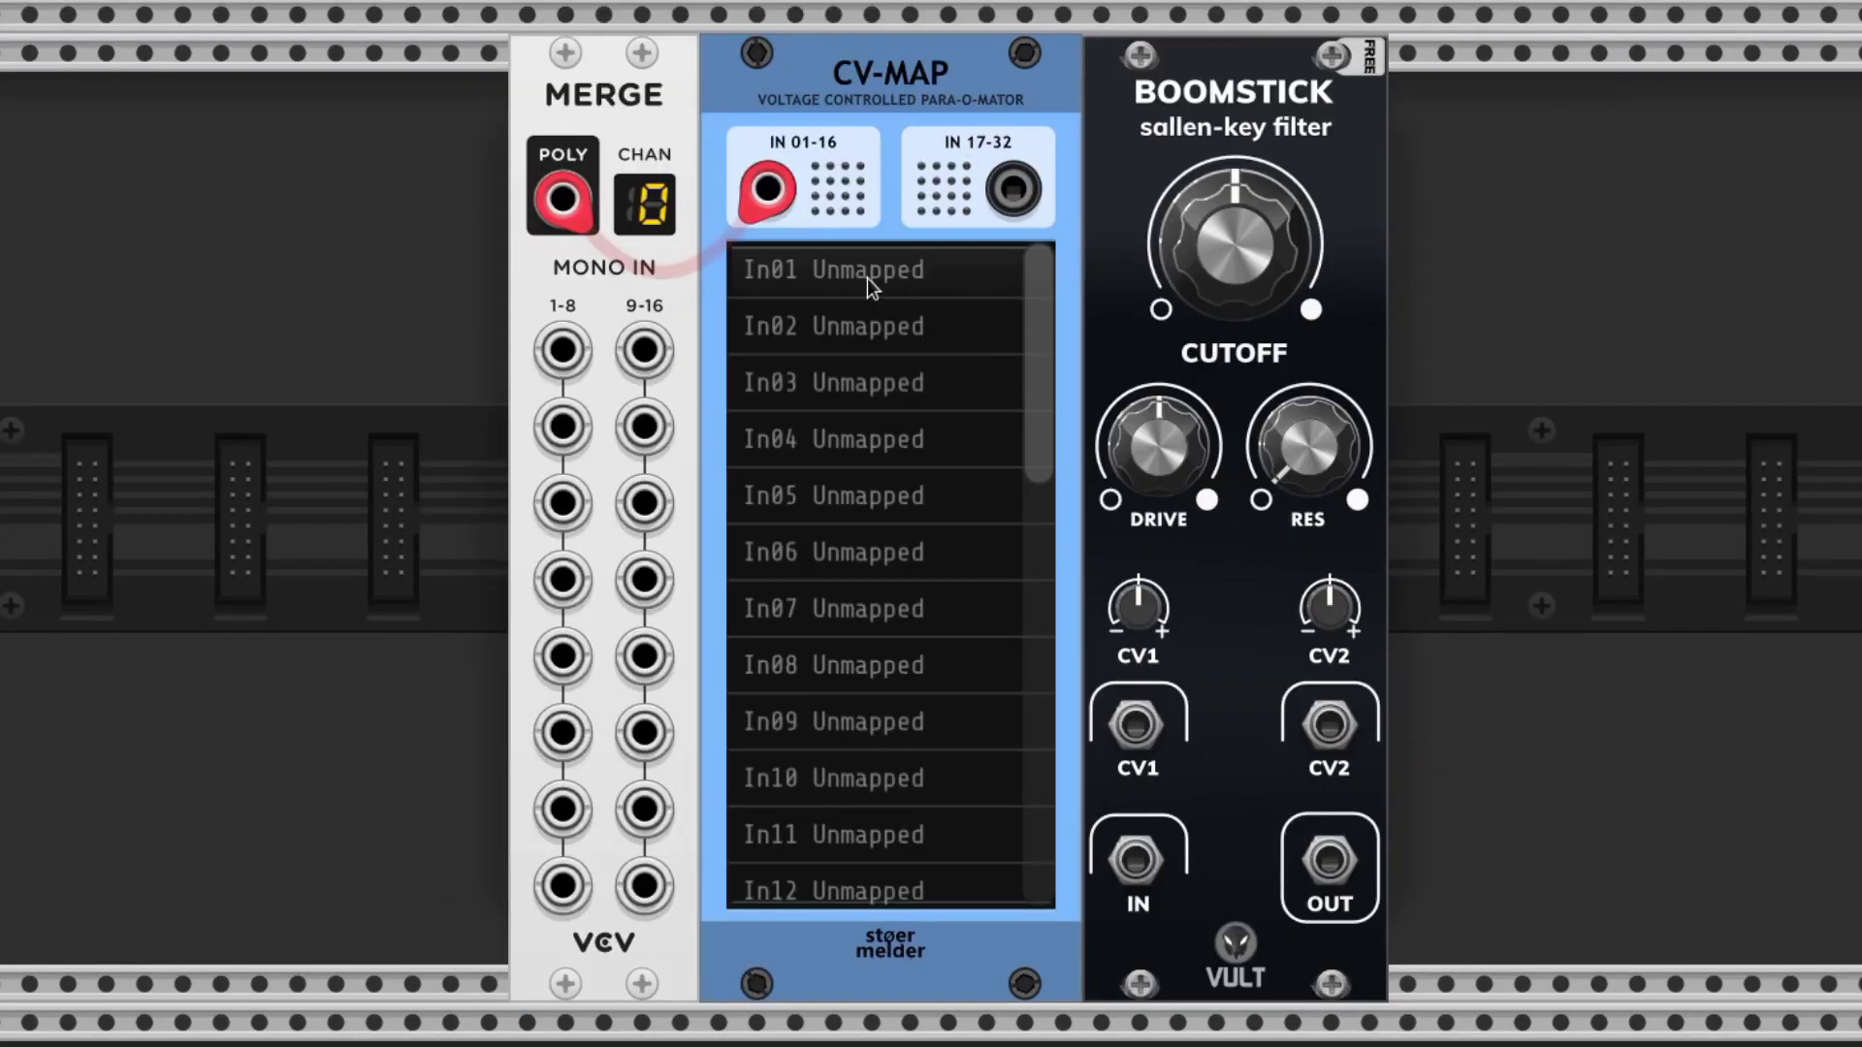
click(865, 272)
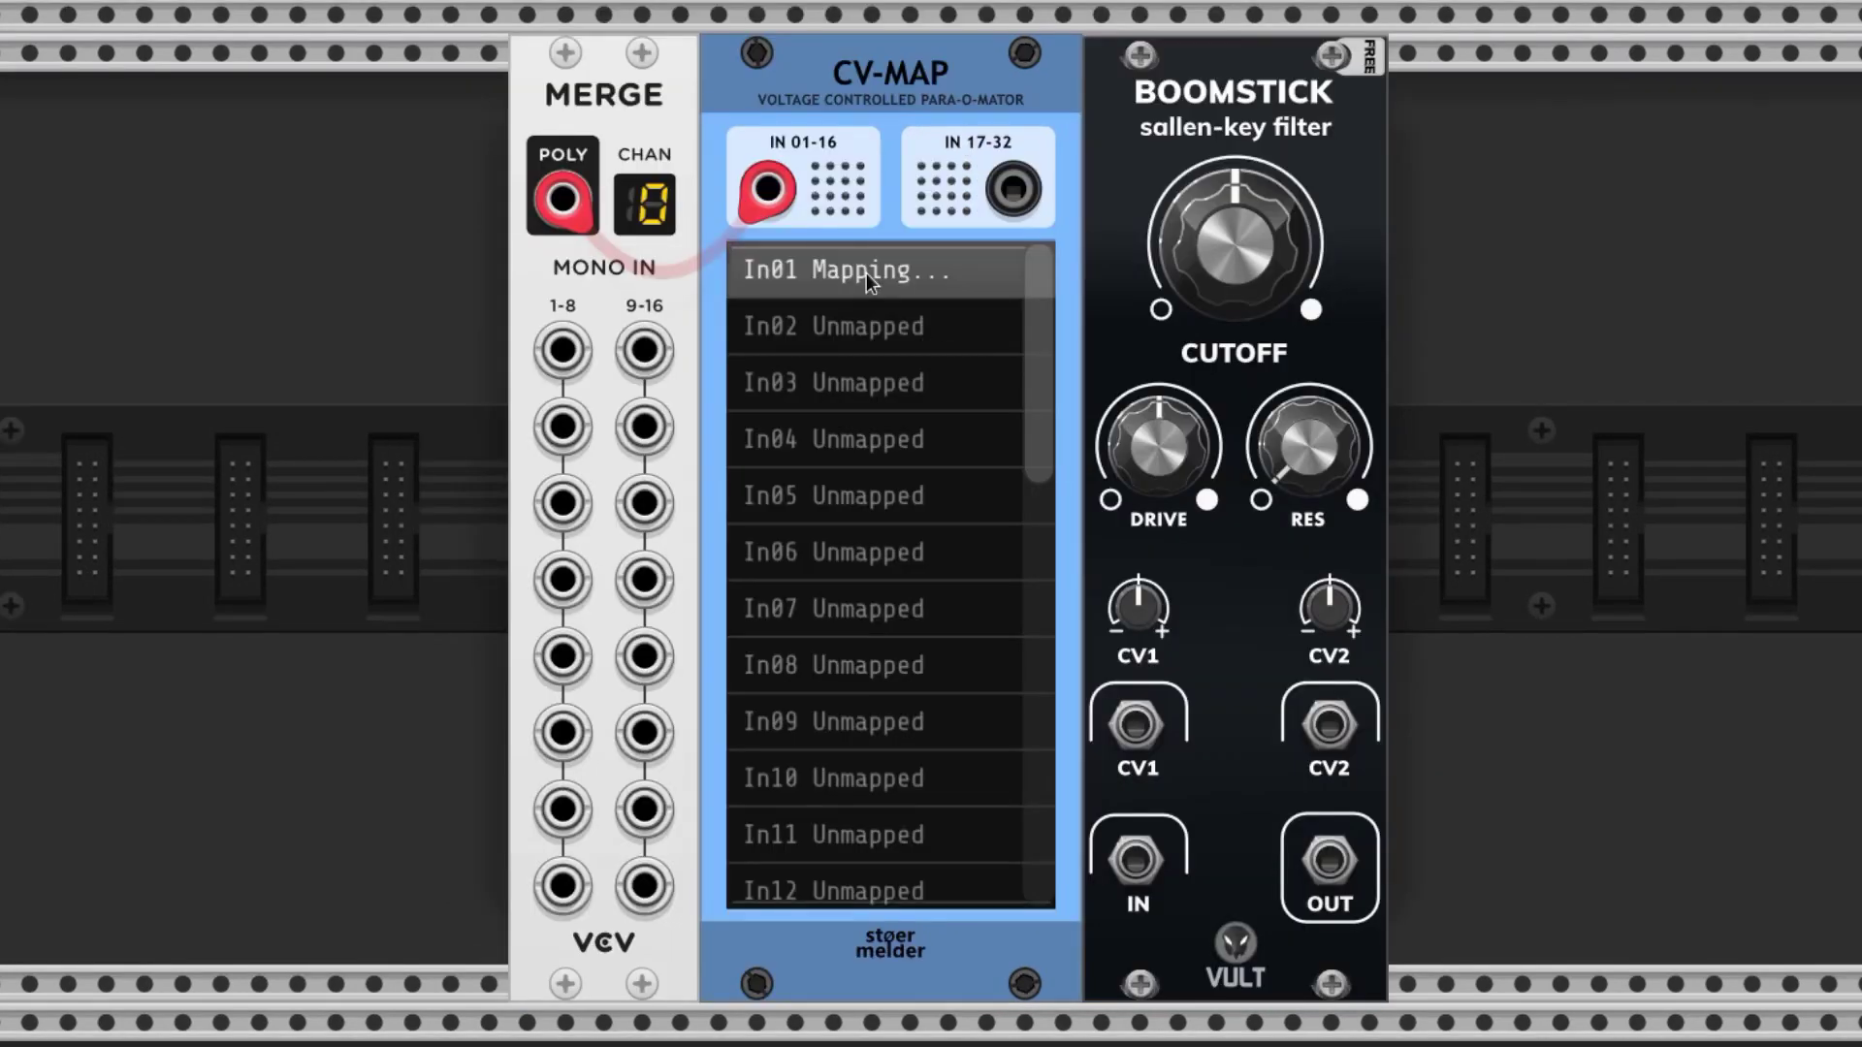
click(1160, 458)
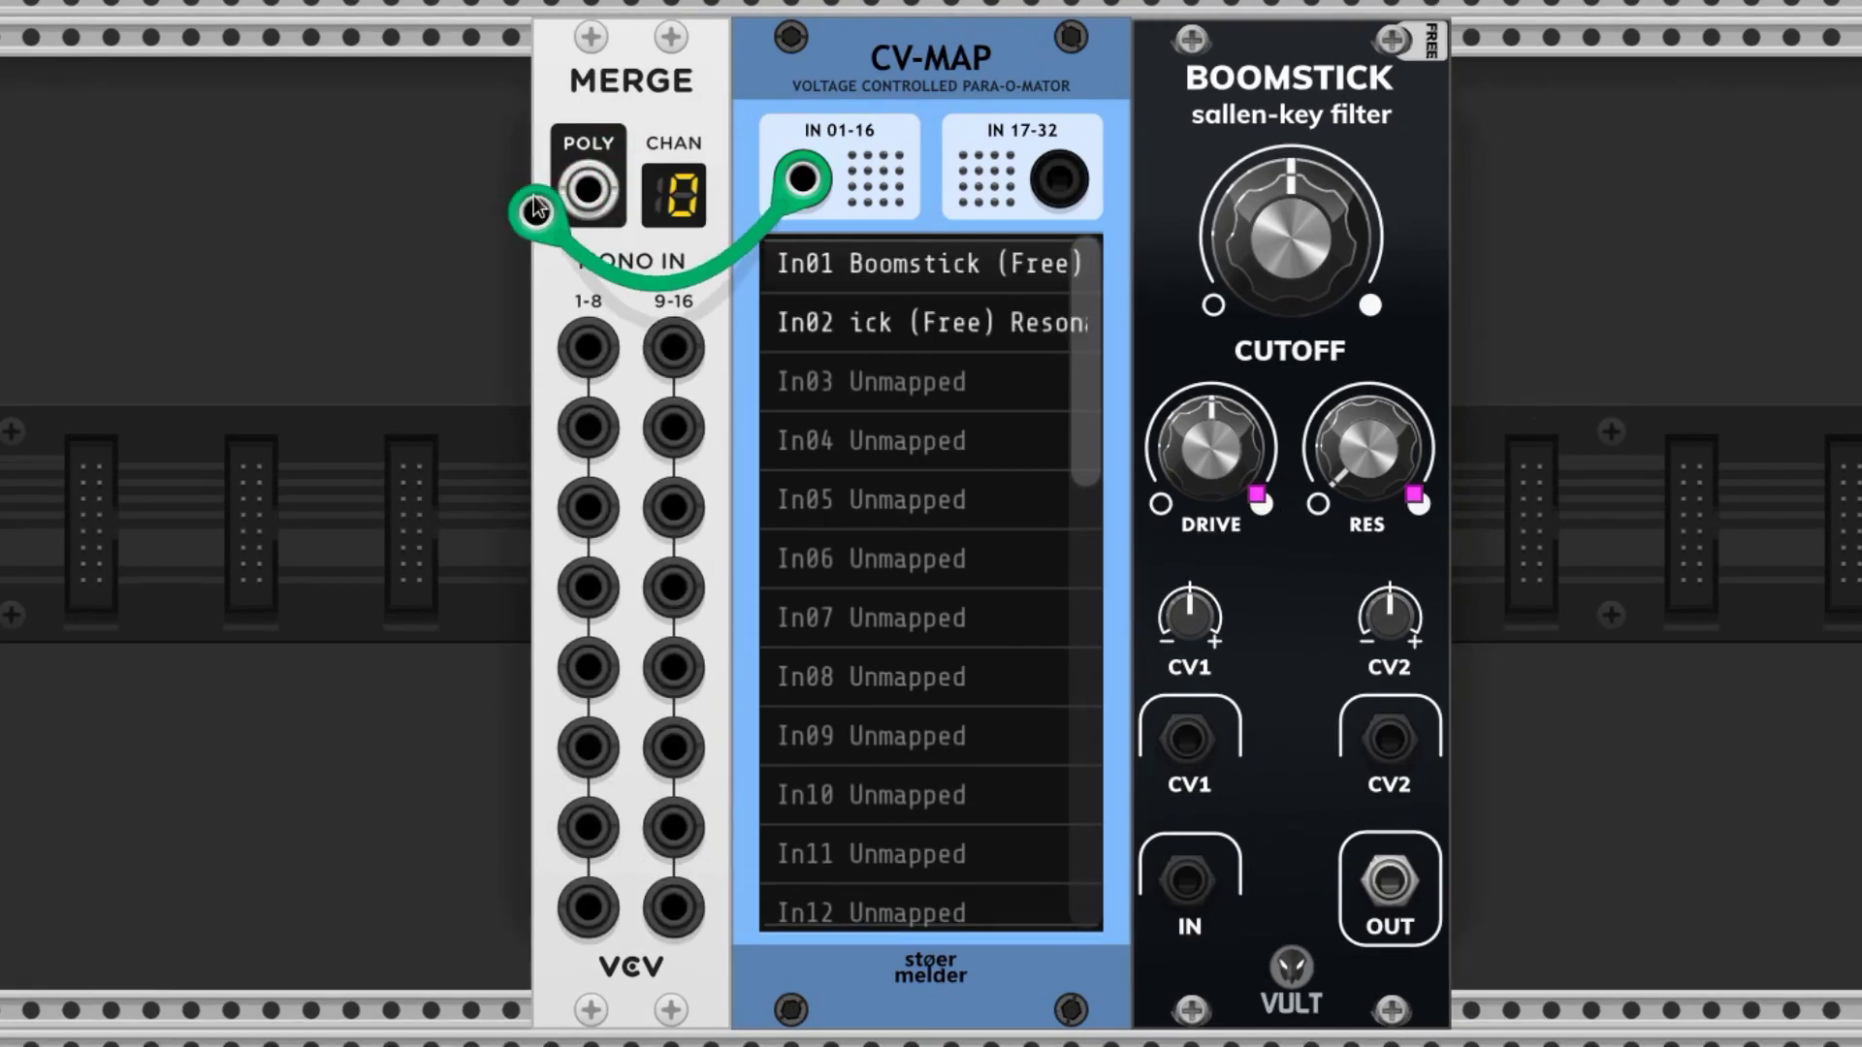
drag(535, 208, 589, 194)
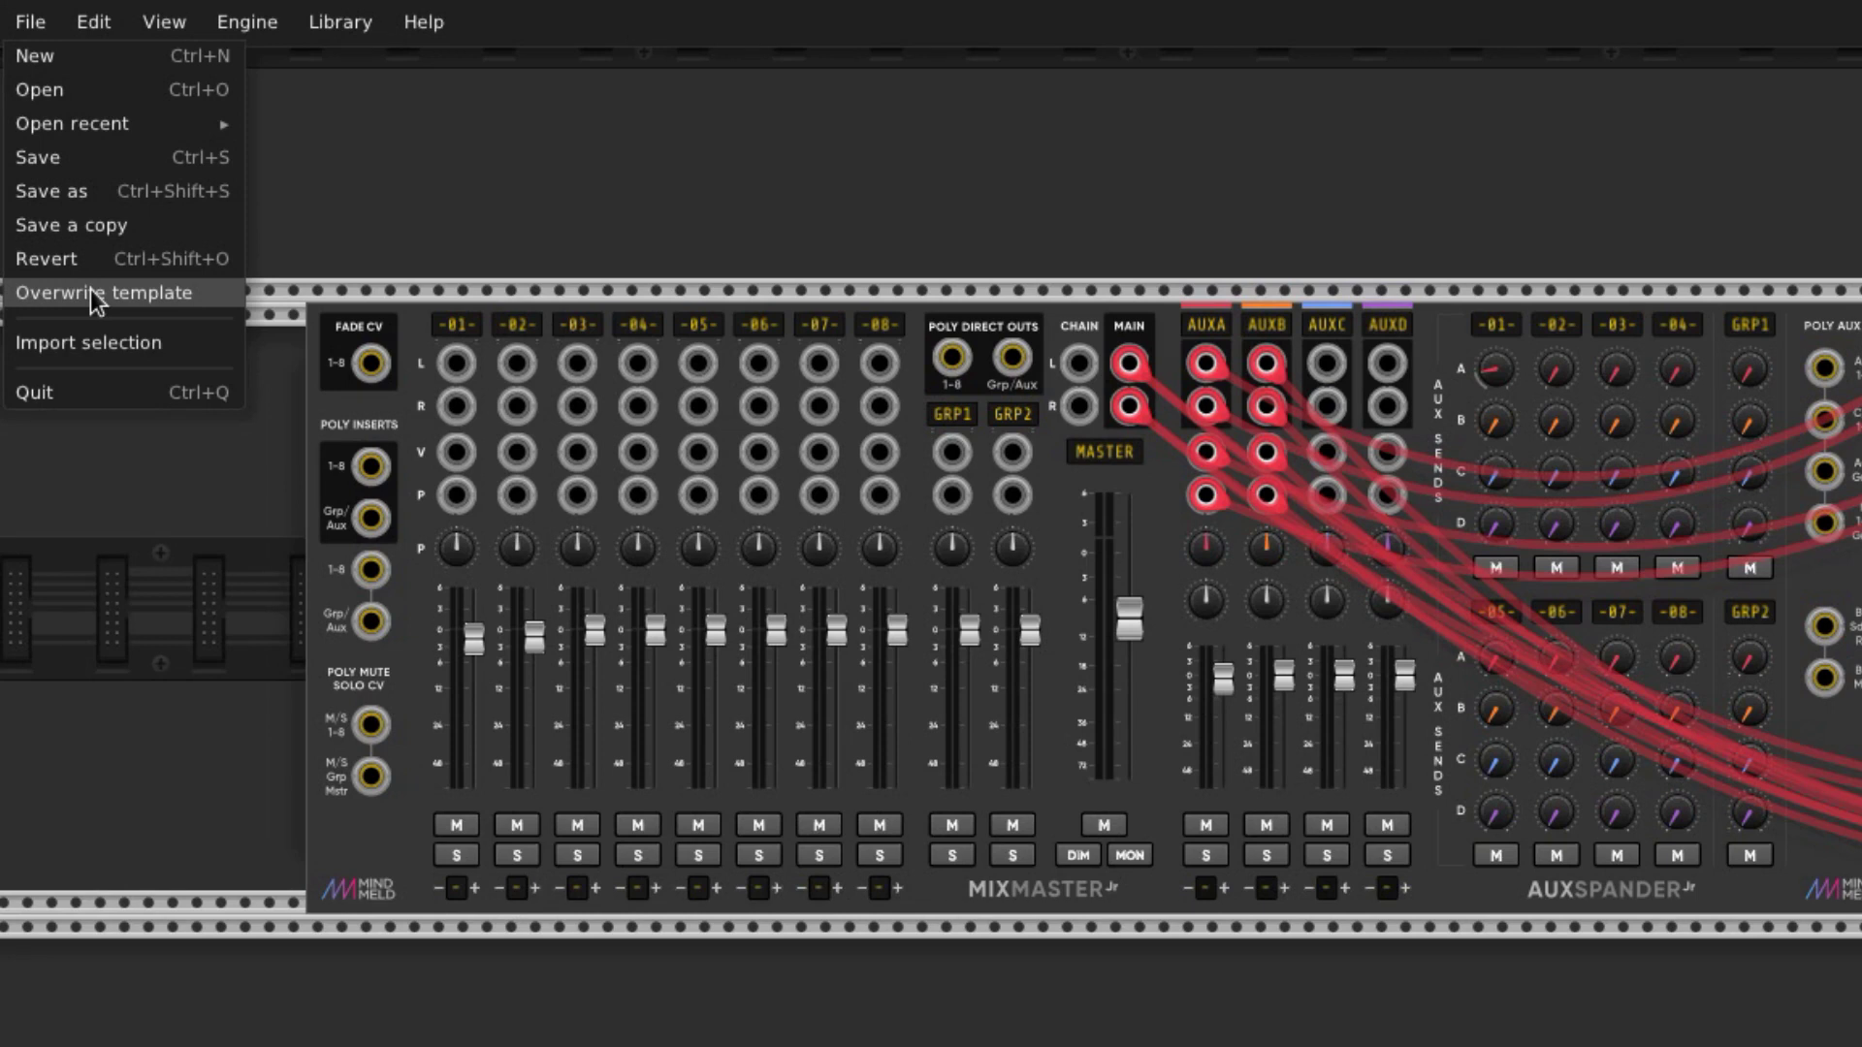
click(208, 910)
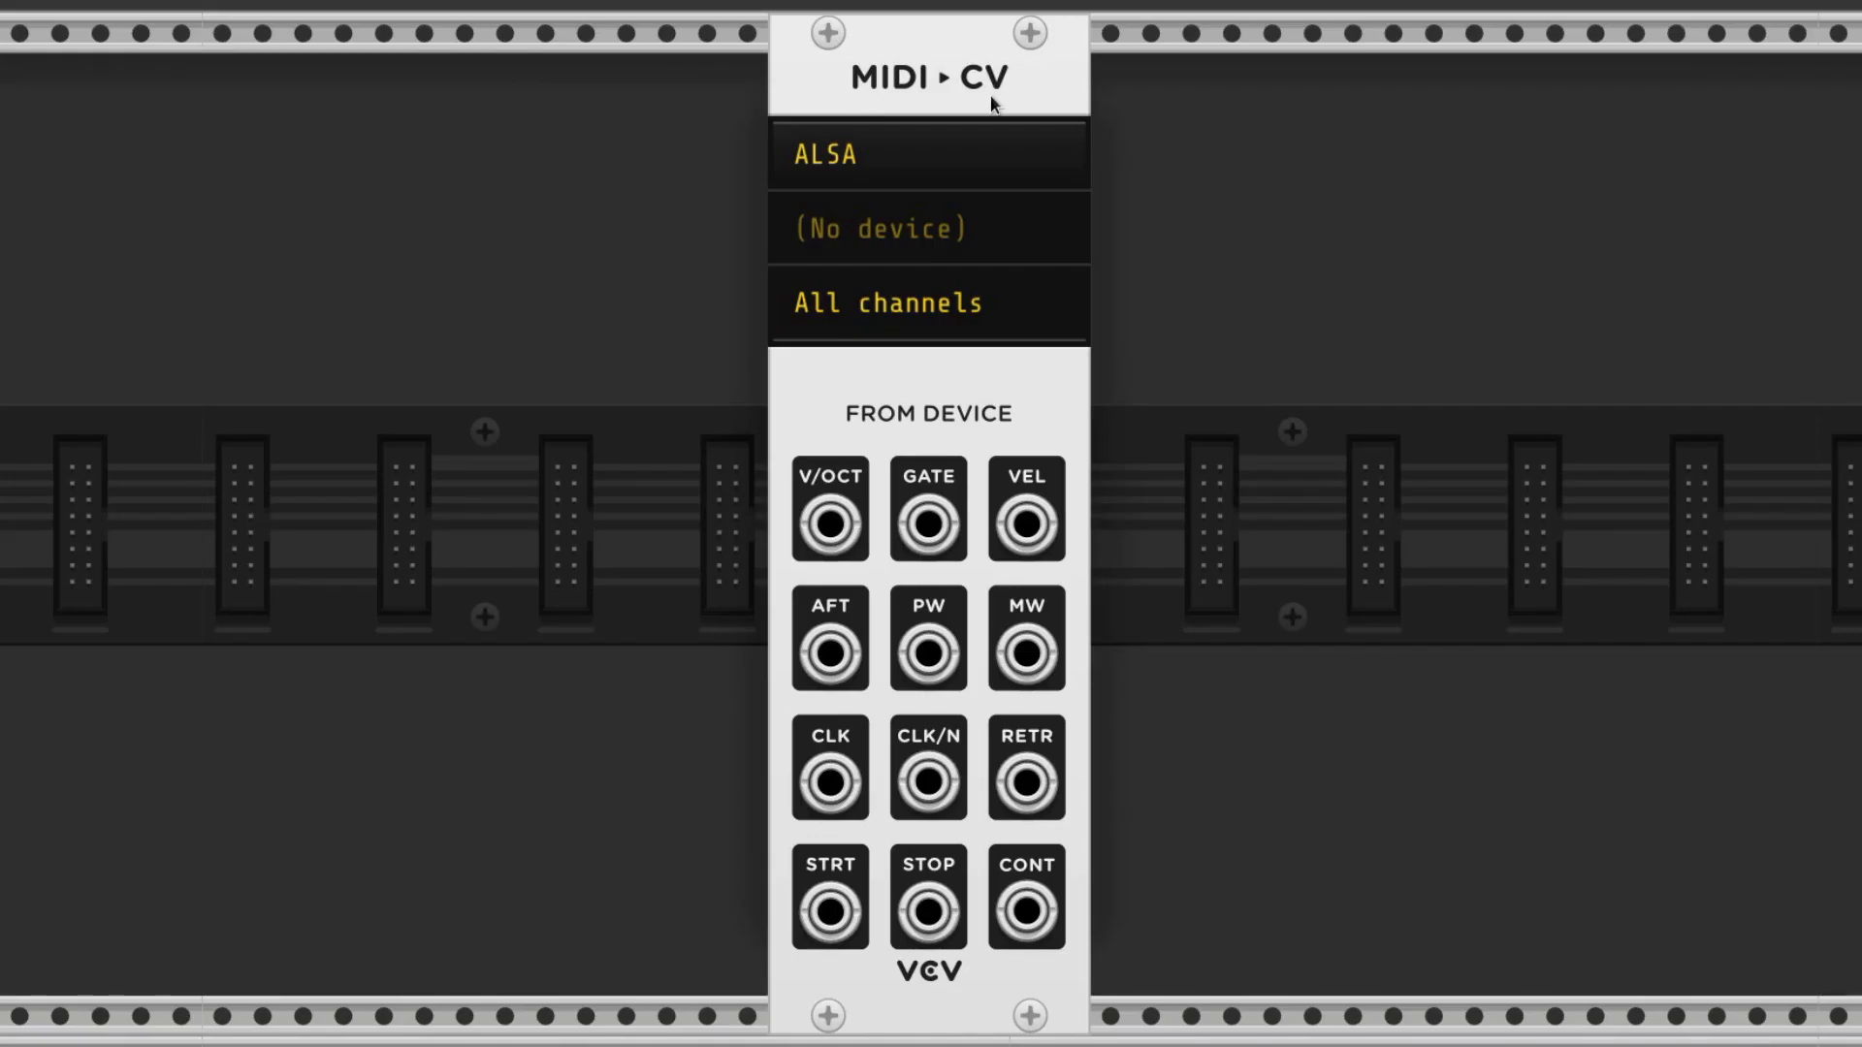
- Set the MIDI-CV module's MIDI driver to Computer keyboard/mouse
click(960, 161)
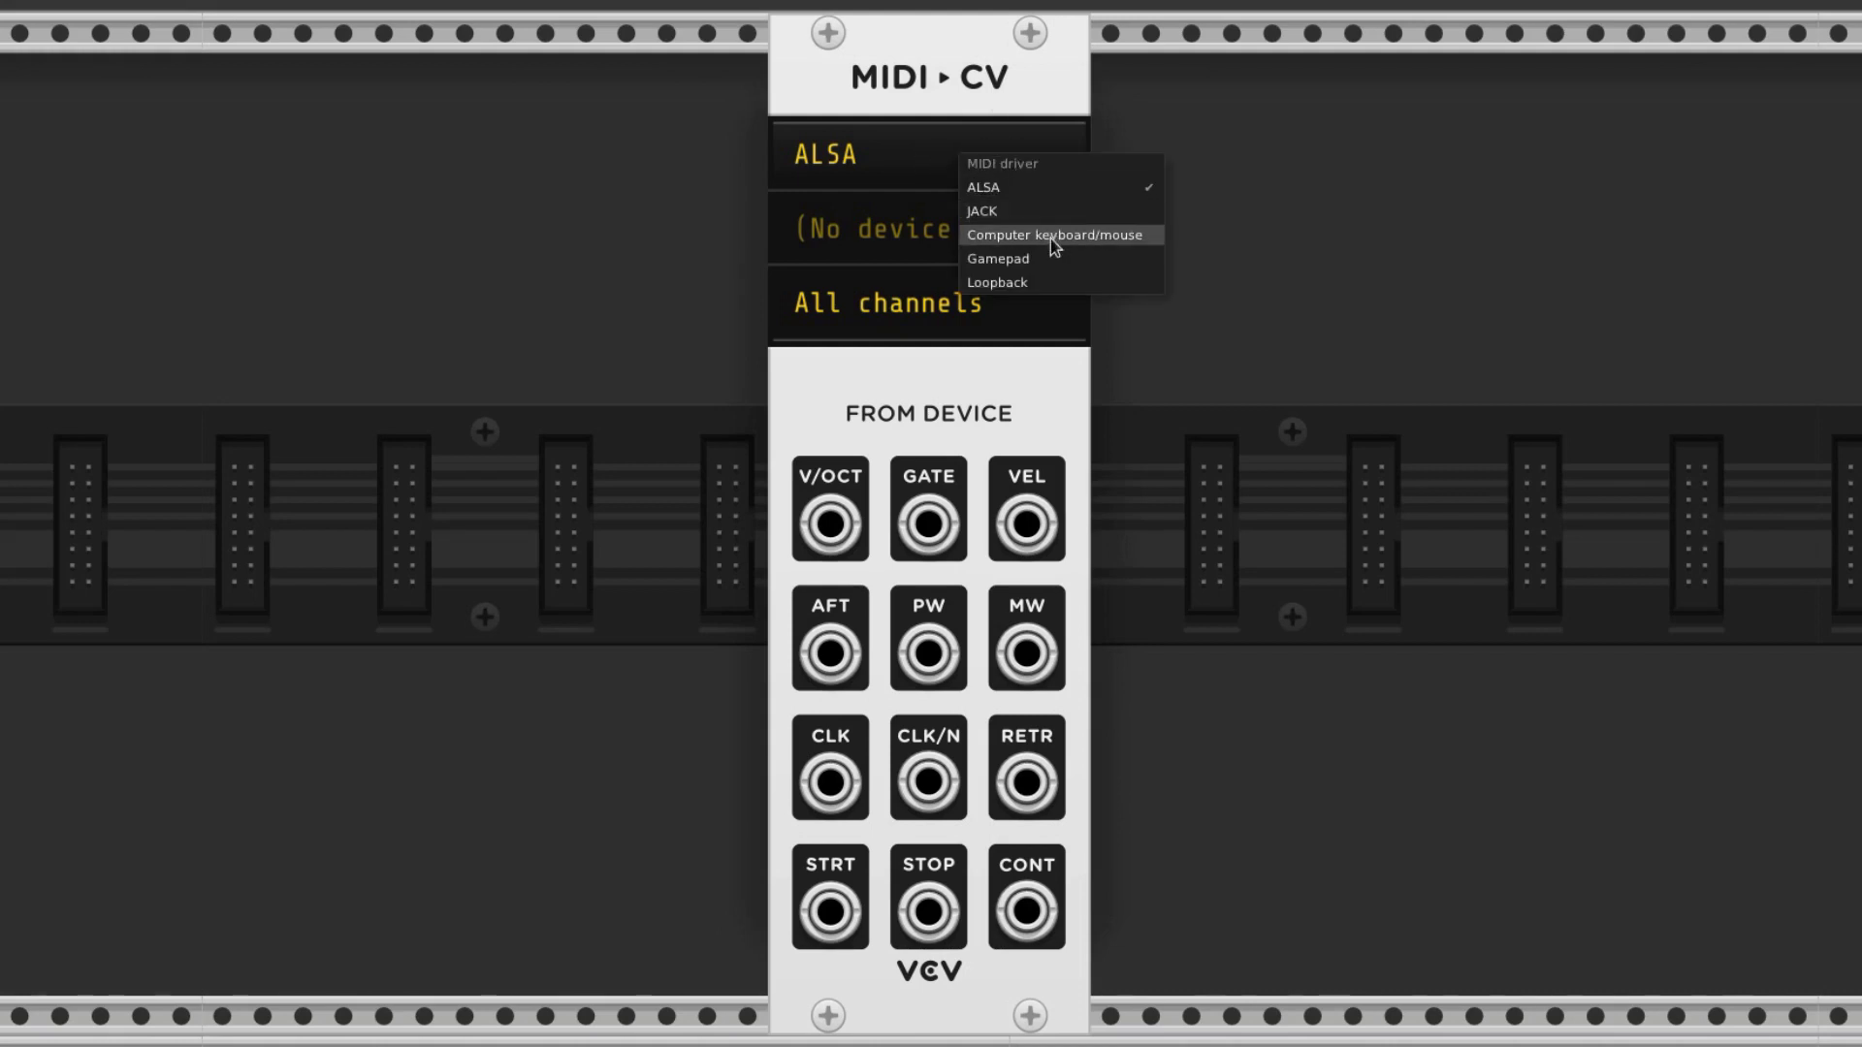
click(1136, 243)
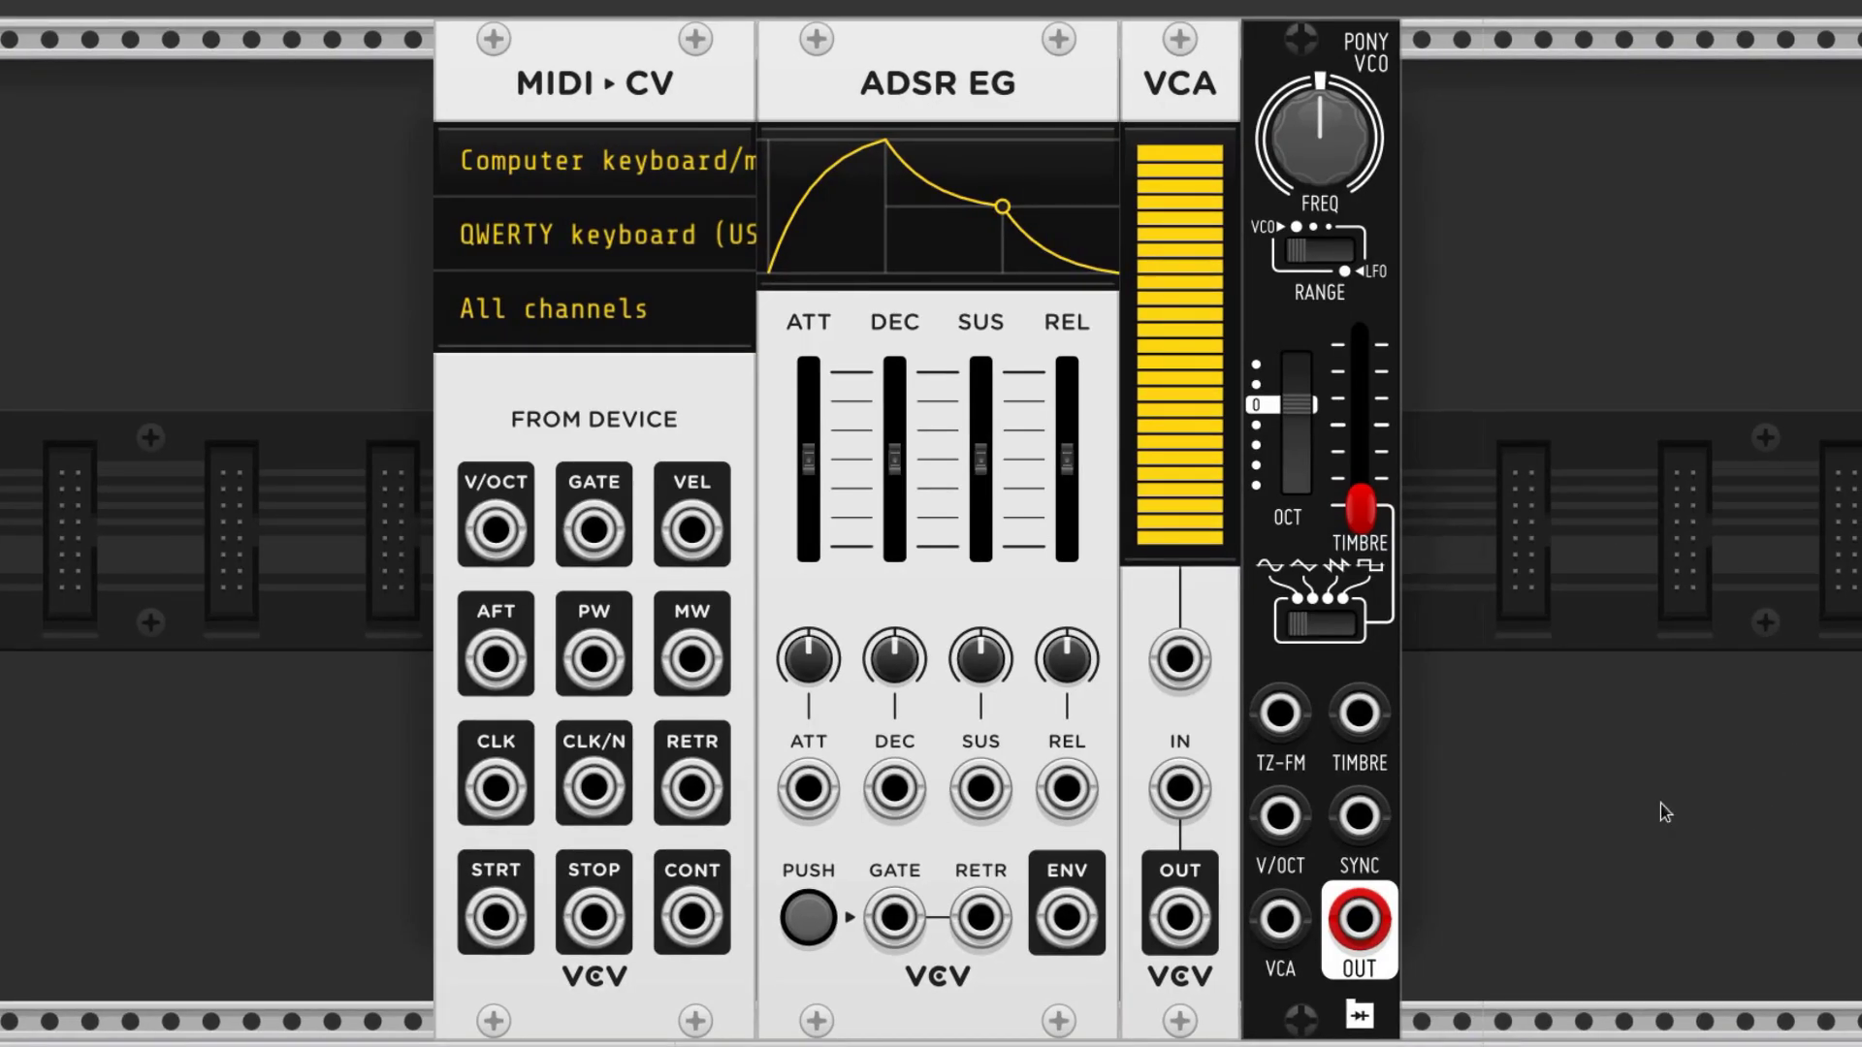
- Patch the MIDI-CV's V/OCT output to the Pony VCO's V/OCT input with an orange cable
drag(1360, 506, 1361, 334)
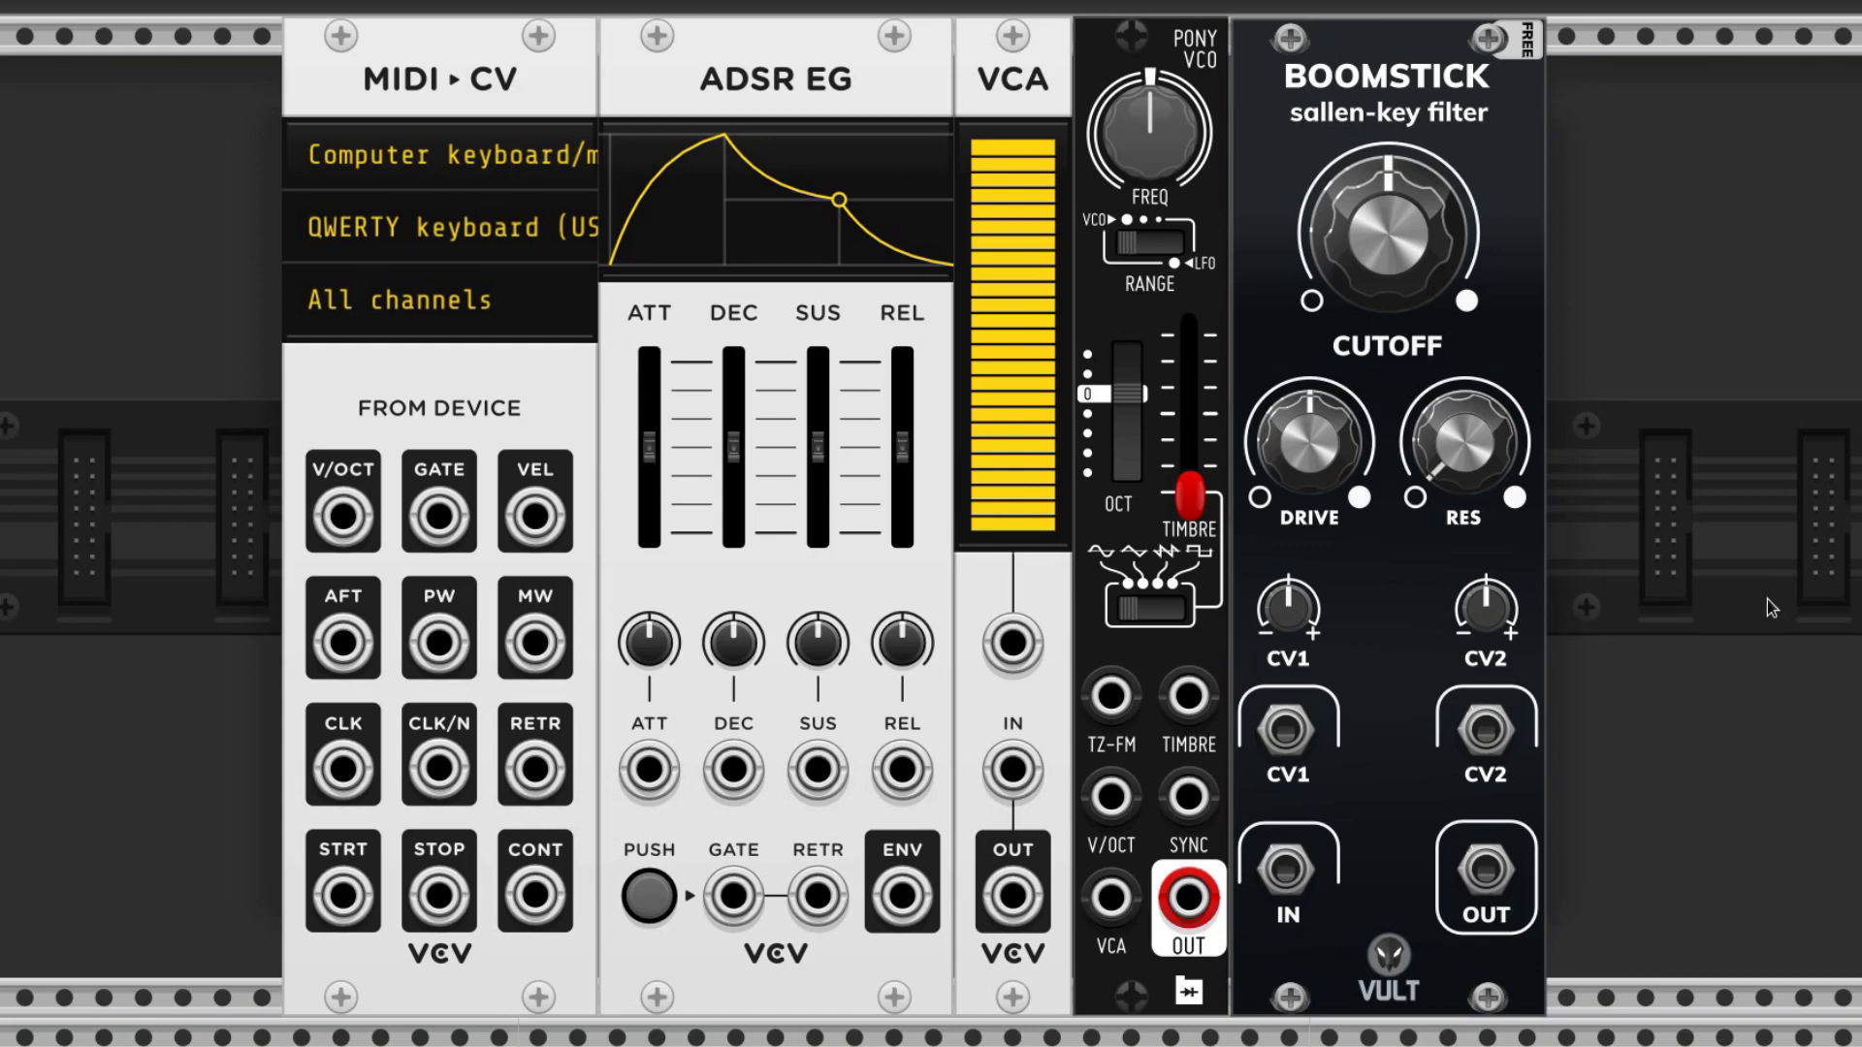
drag(343, 515, 1132, 806)
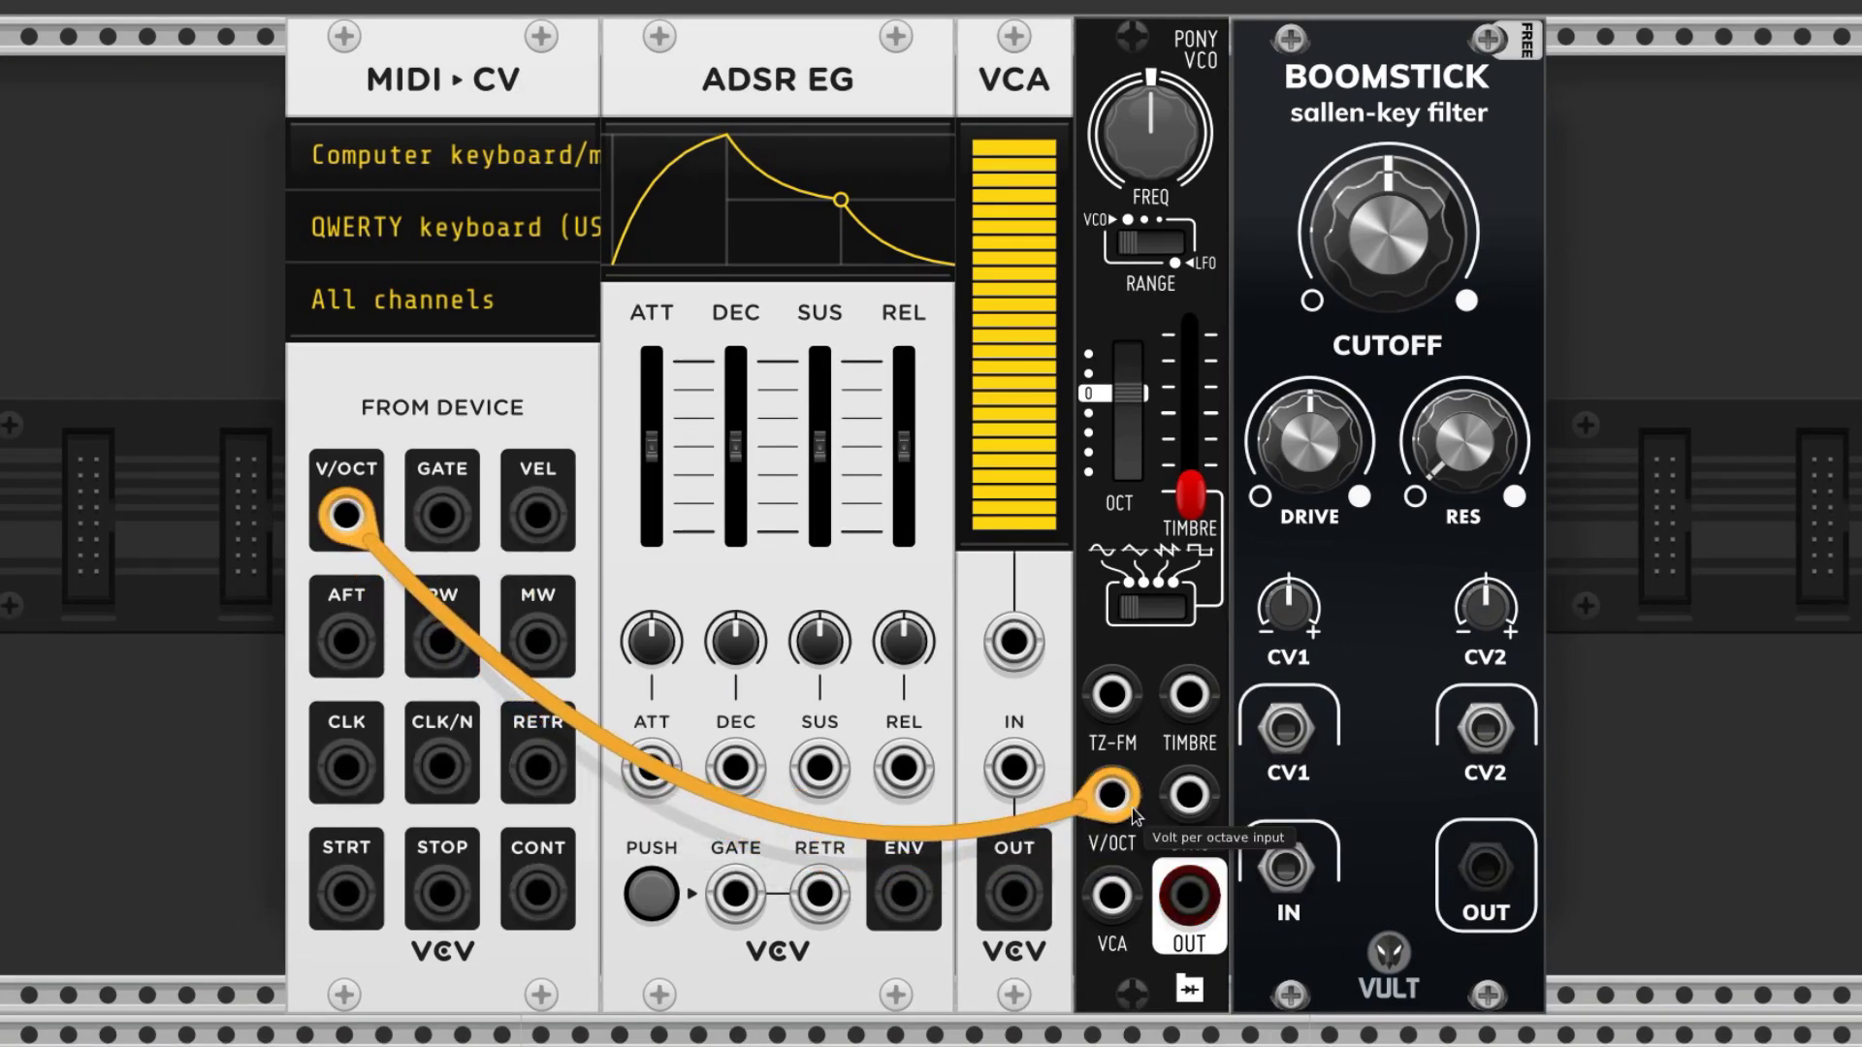
mouse_move(1130, 806)
mouse_down()
mouse_move(1063, 826)
mouse_move(1130, 809)
mouse_move(1124, 741)
mouse_move(1013, 761)
mouse_move(1023, 859)
mouse_move(1114, 824)
mouse_move(1111, 797)
mouse_up()
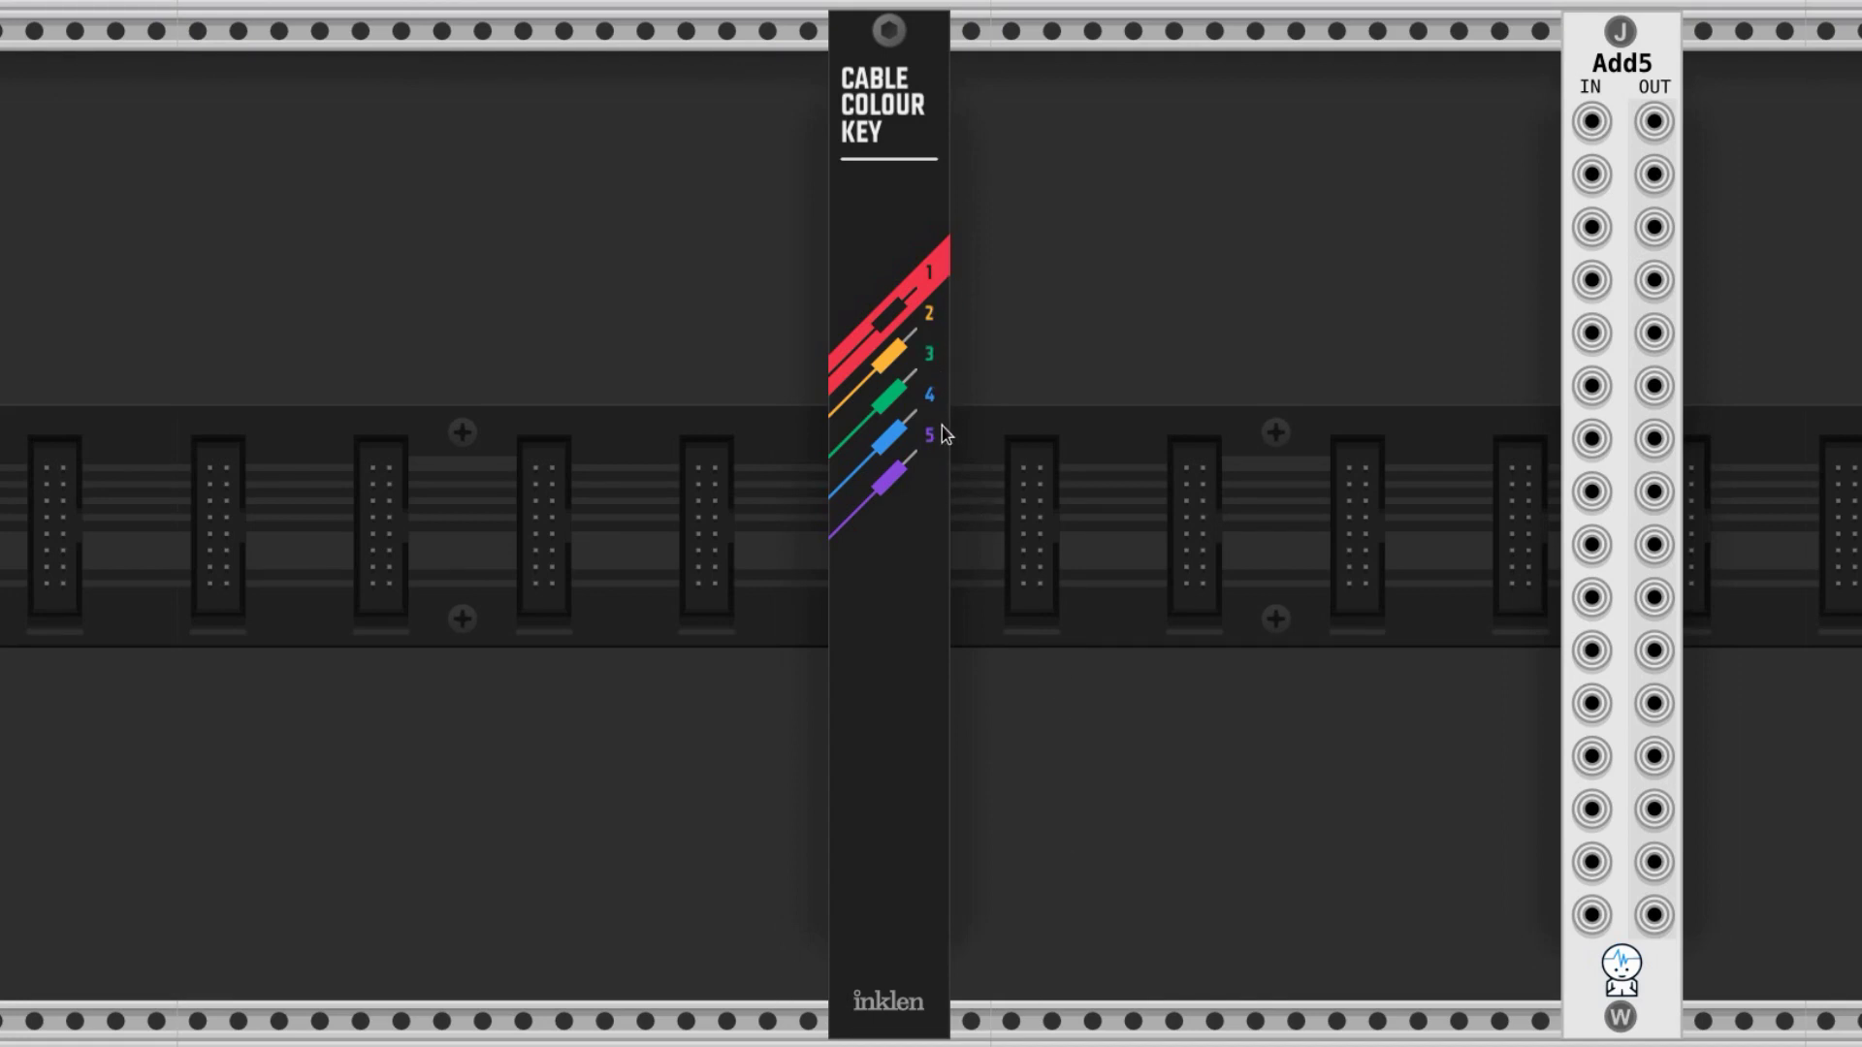
- Pull an orange test cable from Add5's third input, and patch the MIDI-CV's GATE output to the ADSR EG's GATE input in blue
drag(1586, 230, 1222, 228)
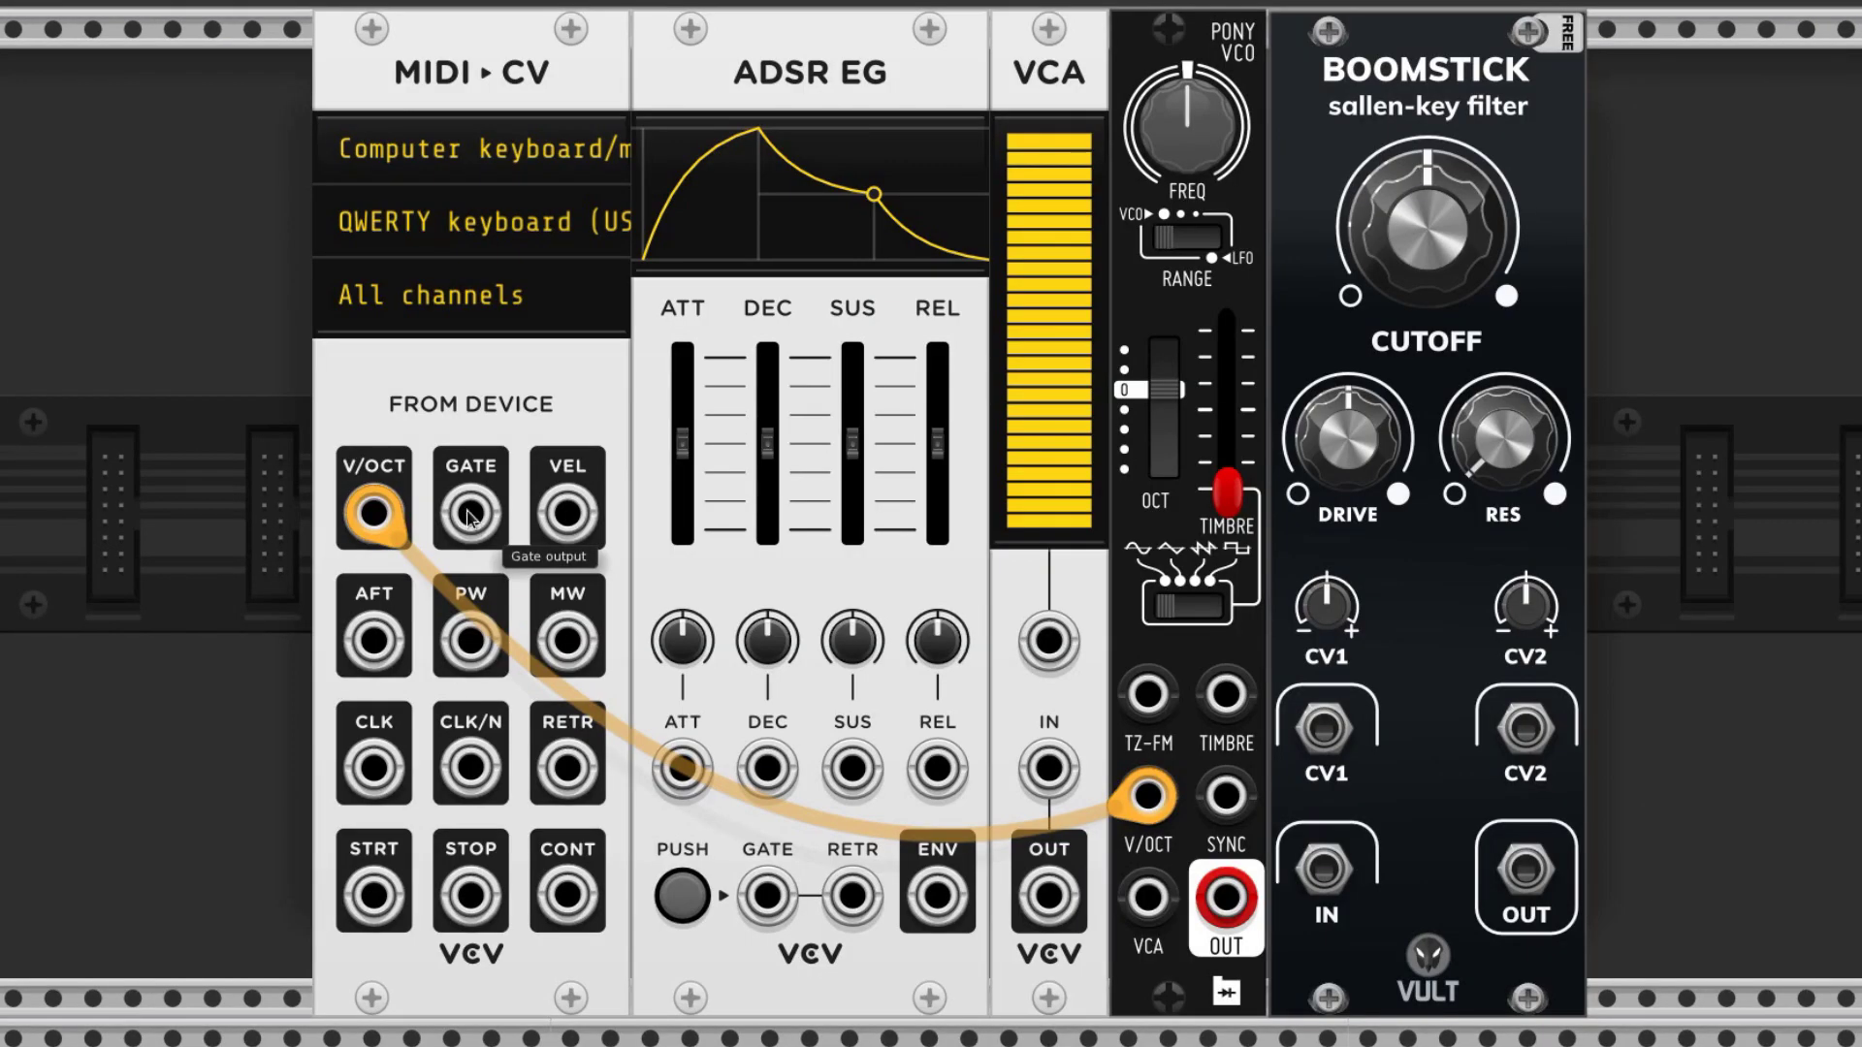
drag(469, 517, 768, 894)
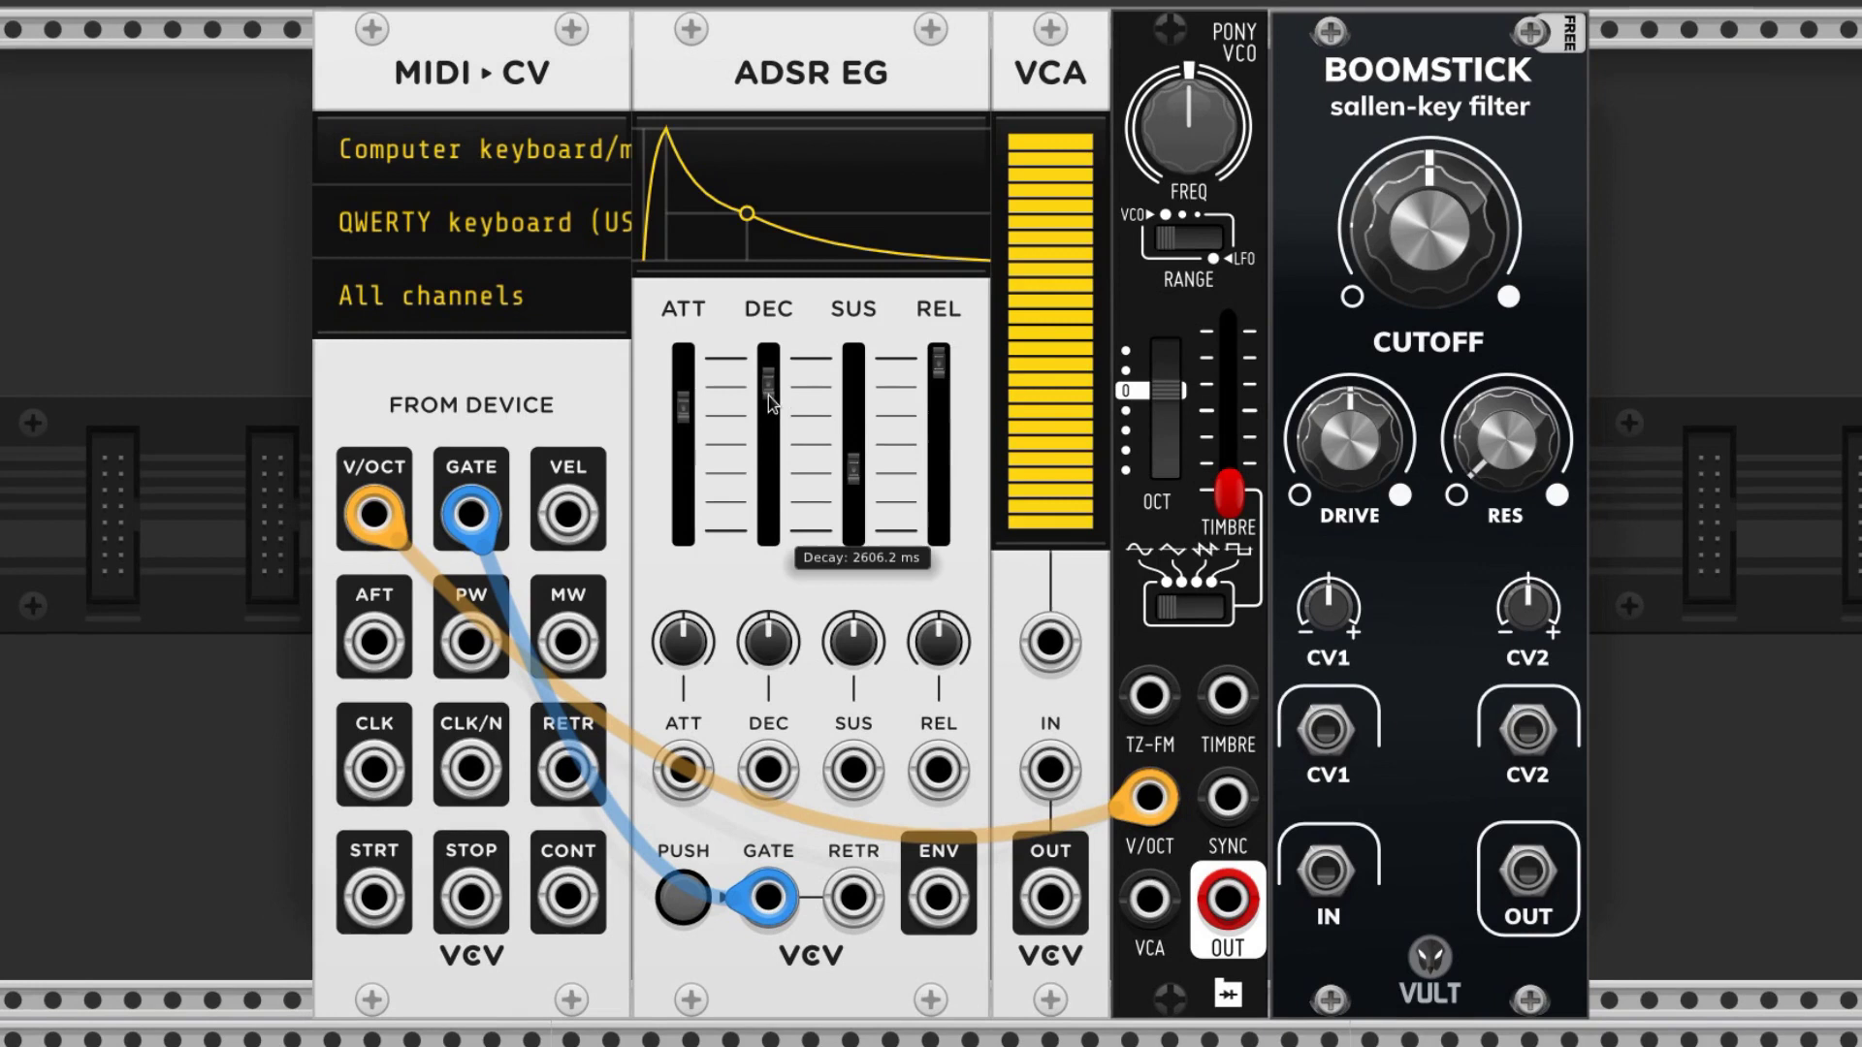
- Shape the ADSR EG envelope with a short attack and decay and 79% sustain, and play test notes to check it
drag(768, 388, 768, 485)
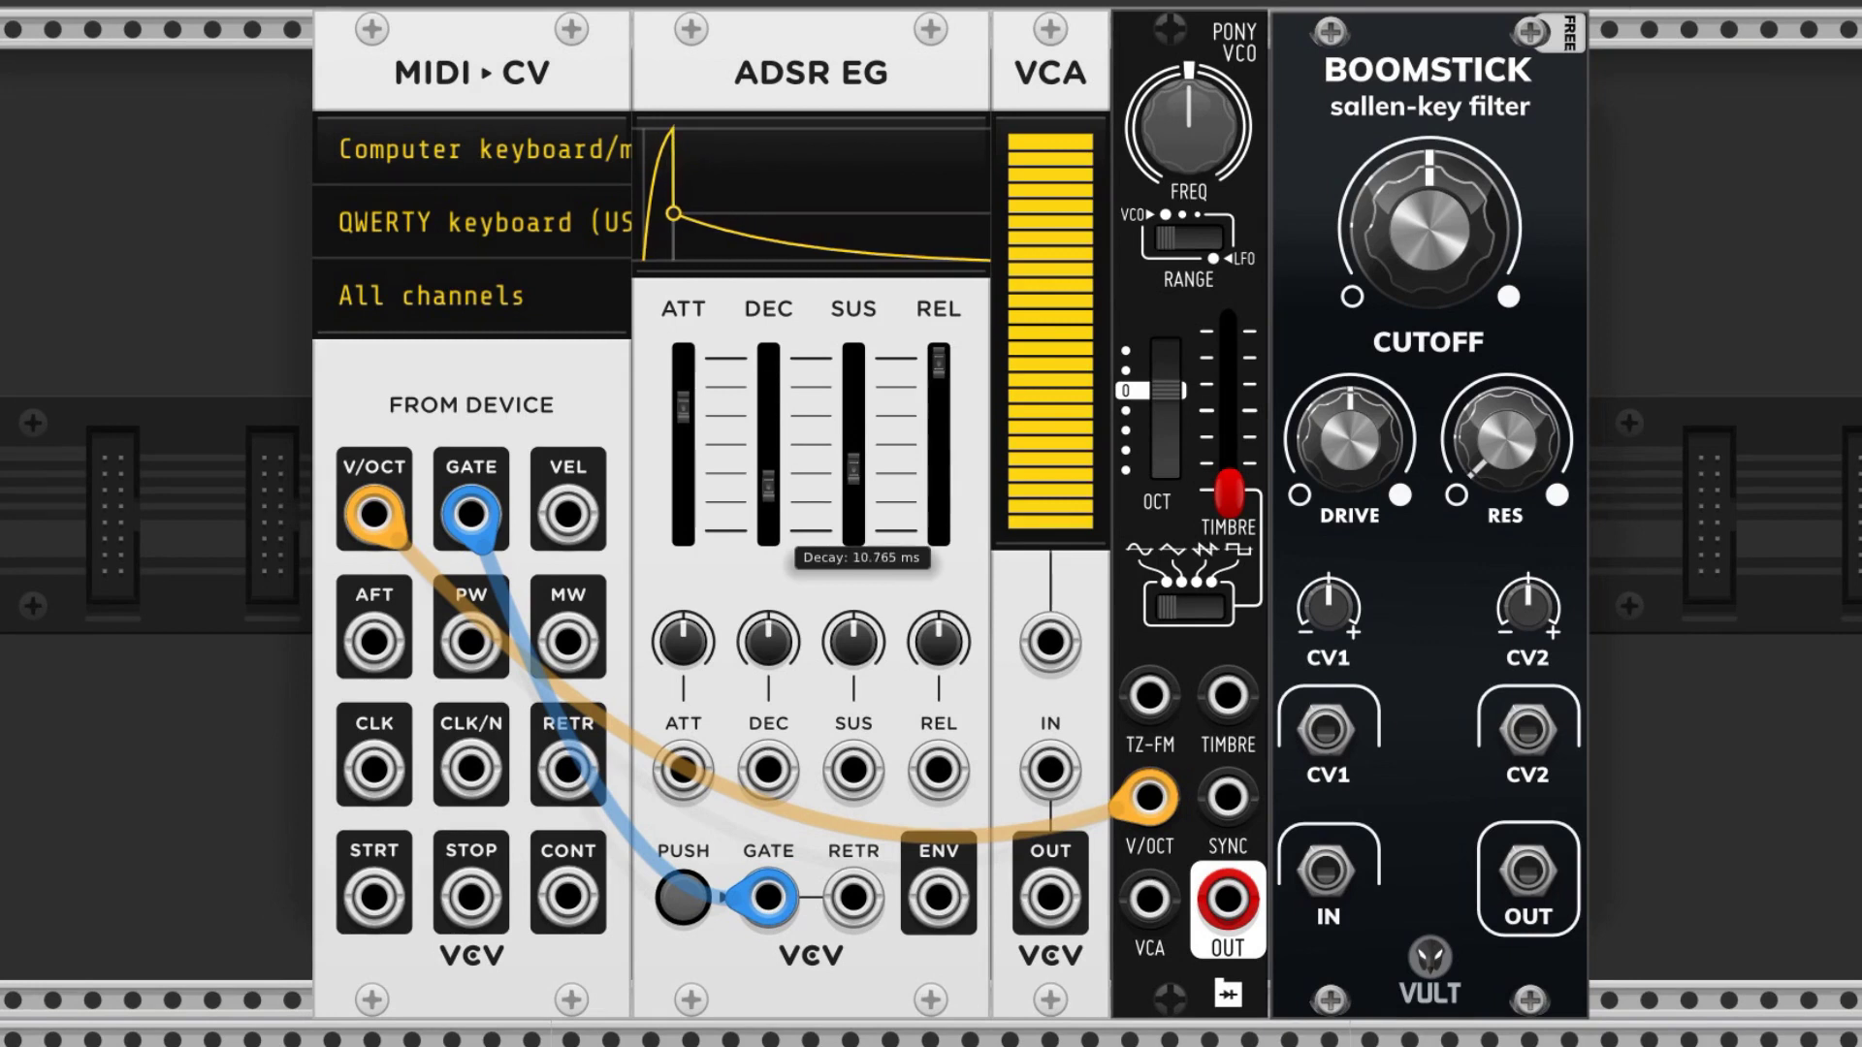
mouse_move(684, 415)
mouse_down()
mouse_move(685, 388)
mouse_move(684, 415)
mouse_up()
drag(853, 470, 939, 500)
drag(768, 485, 768, 402)
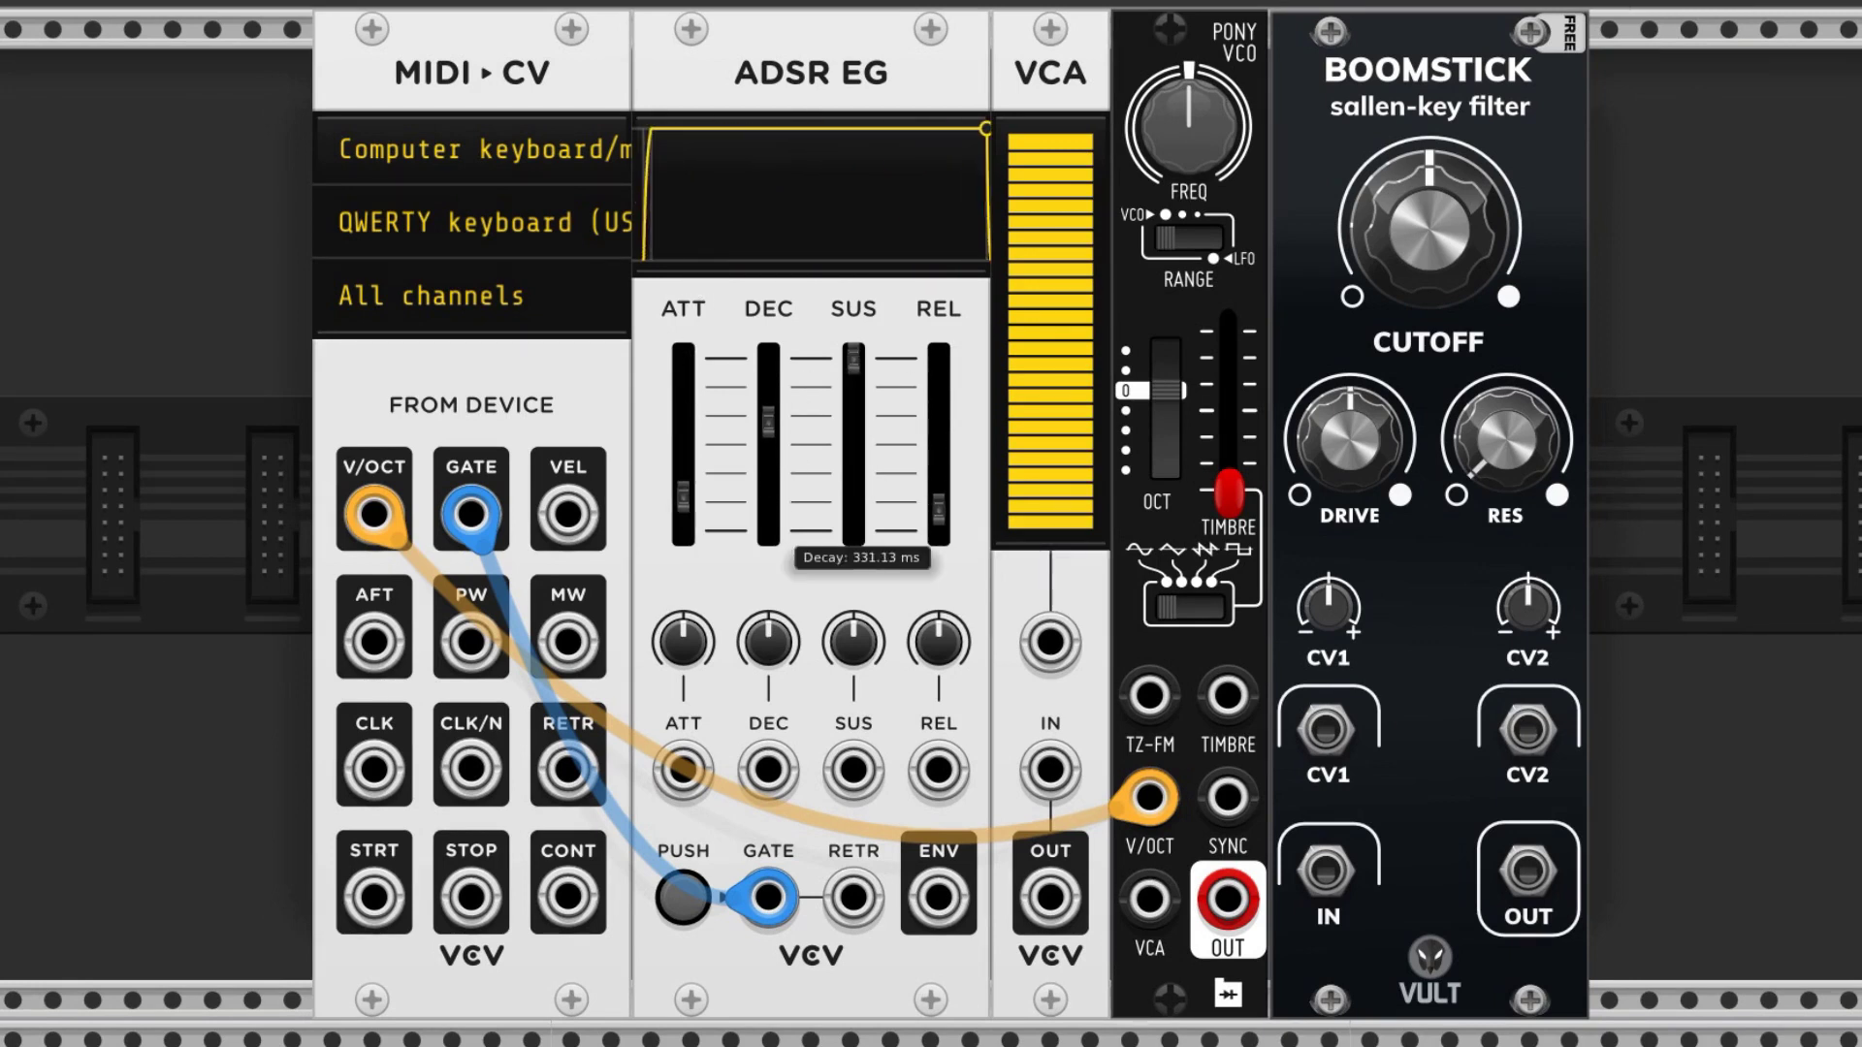
drag(853, 361, 853, 485)
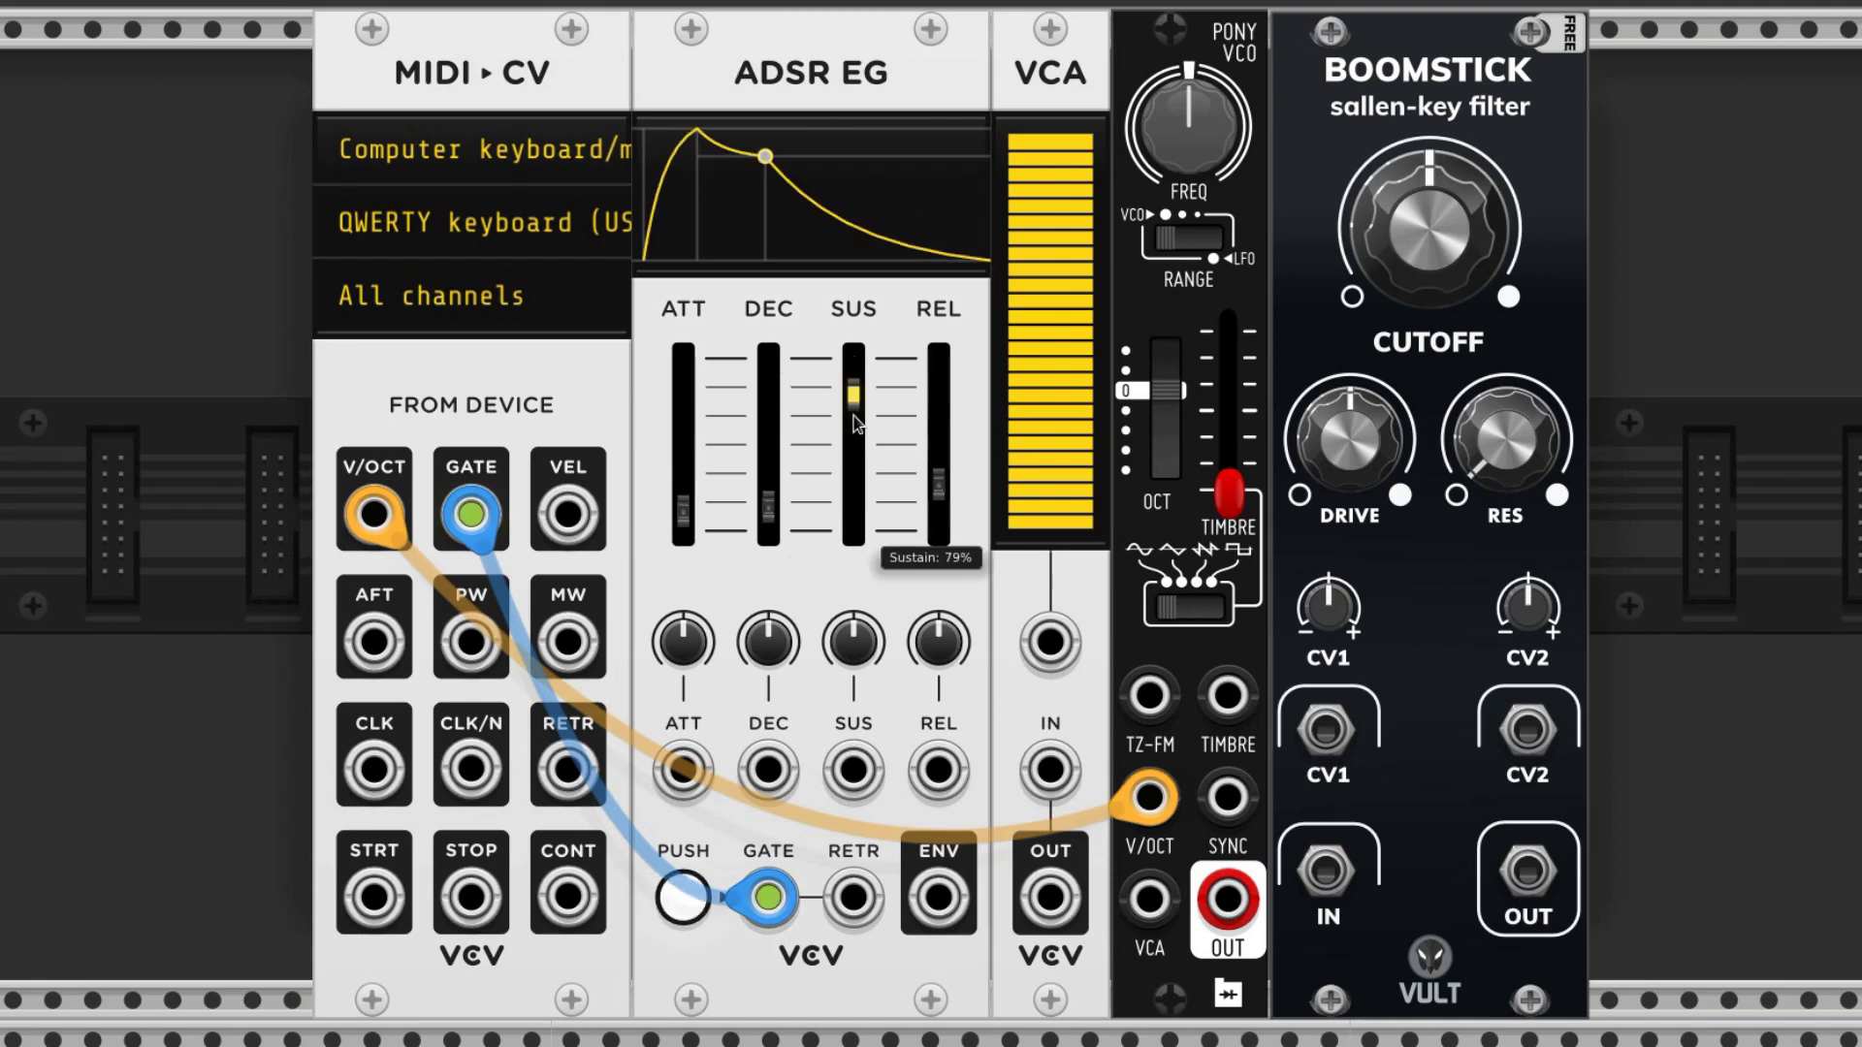
key(z)
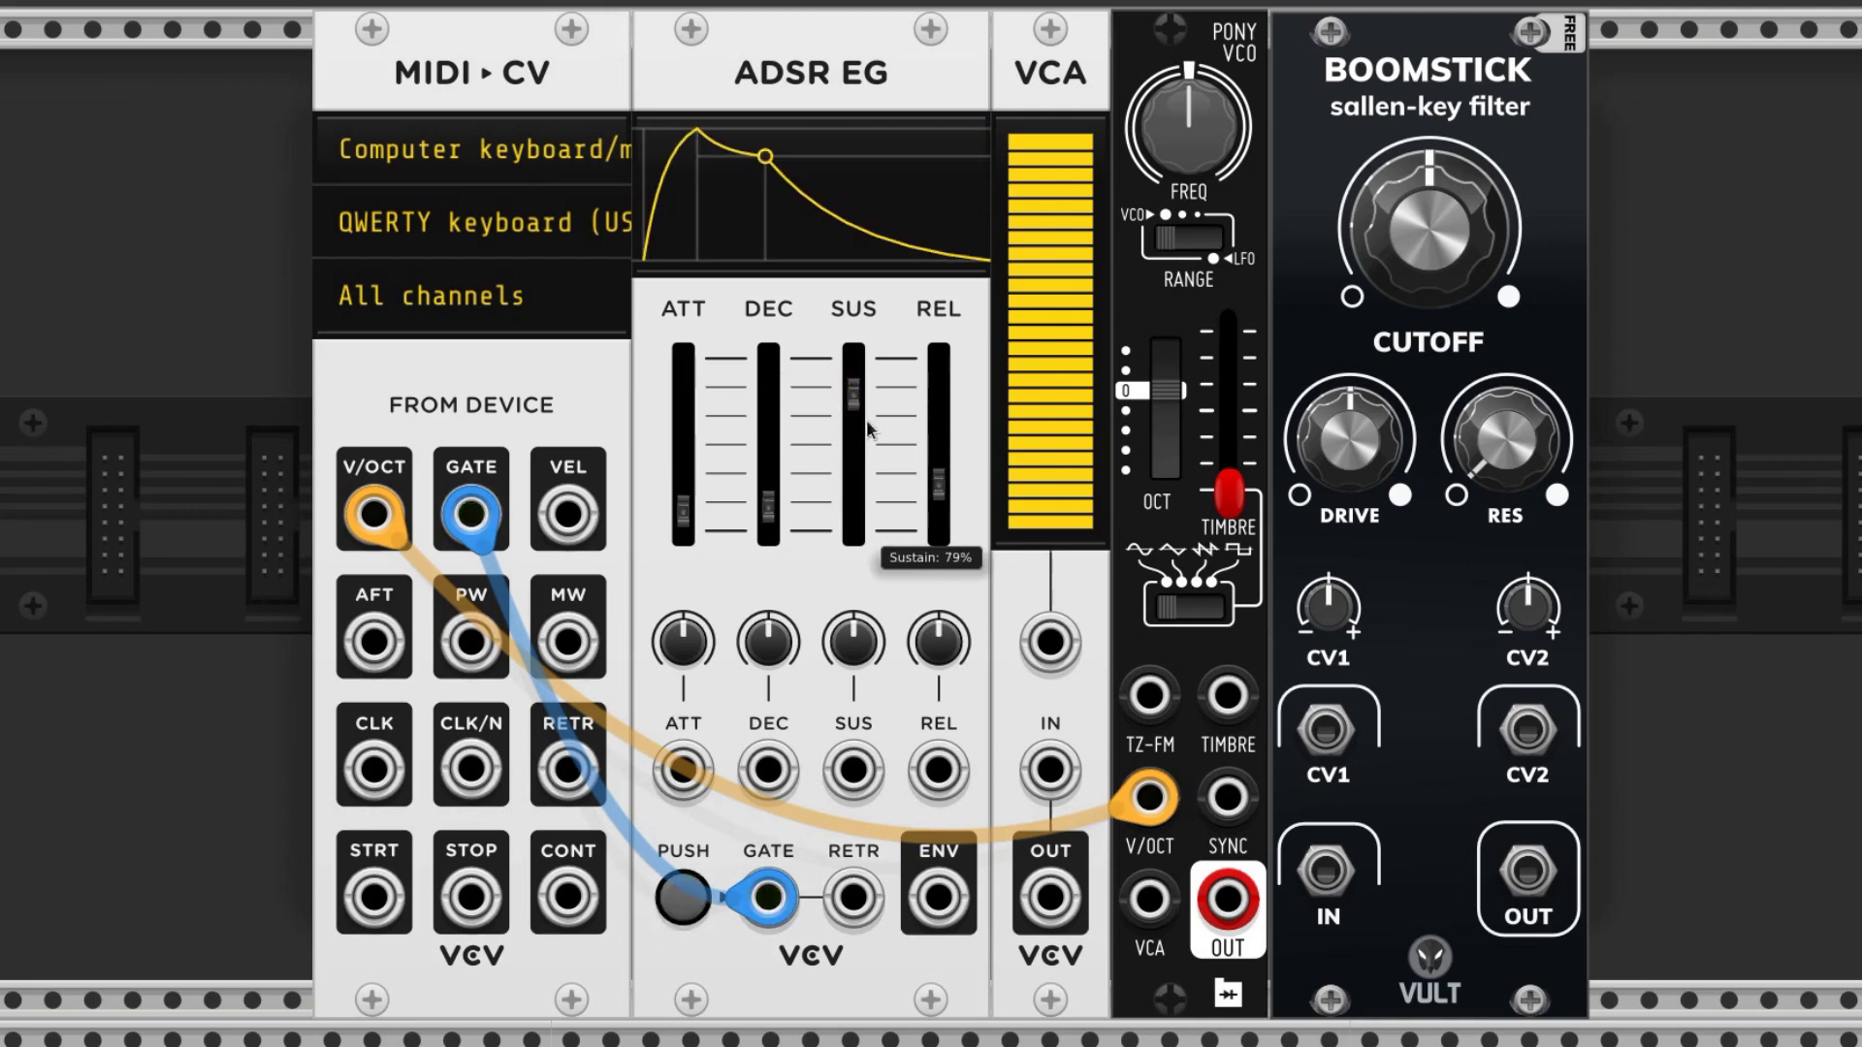
key(z)
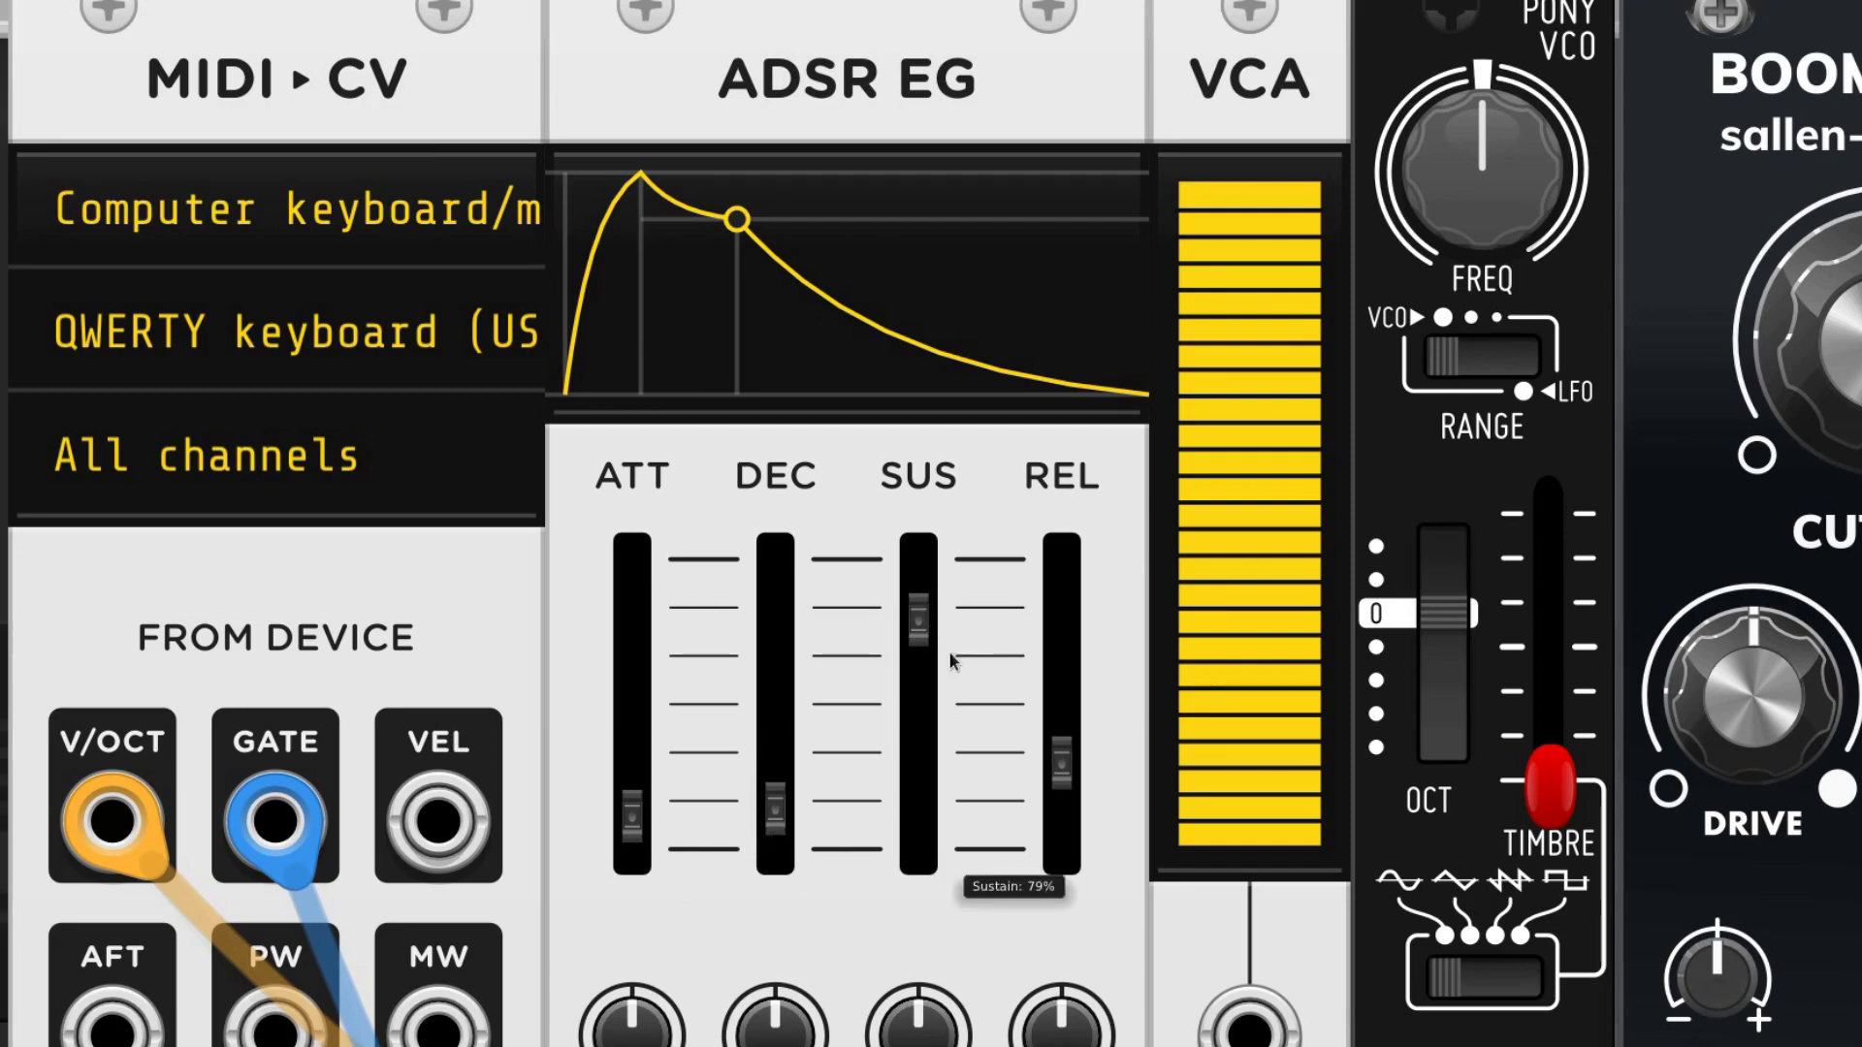
- Patch the ADSR EG's ENV output to the VCA's CV input, and route the Pony VCO through the Boomstick into the VCA's IN
drag(963, 908, 1074, 652)
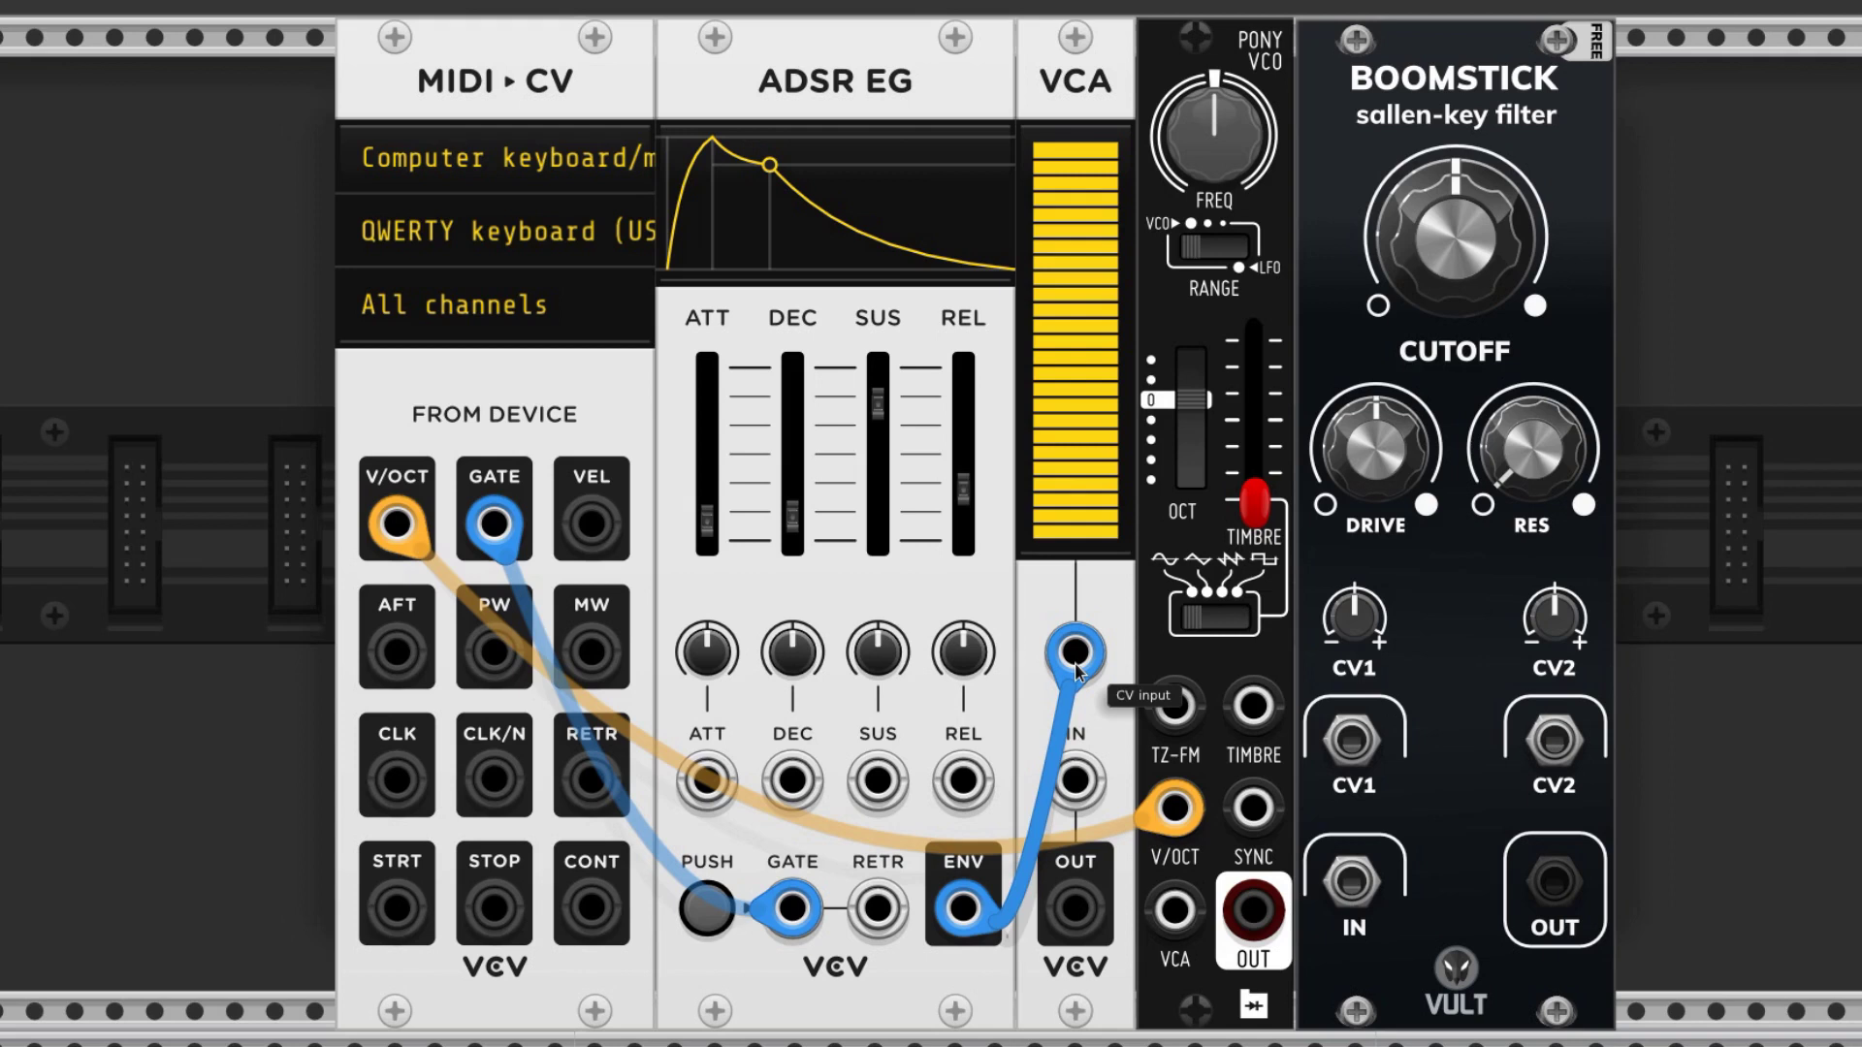
drag(1253, 913, 1359, 902)
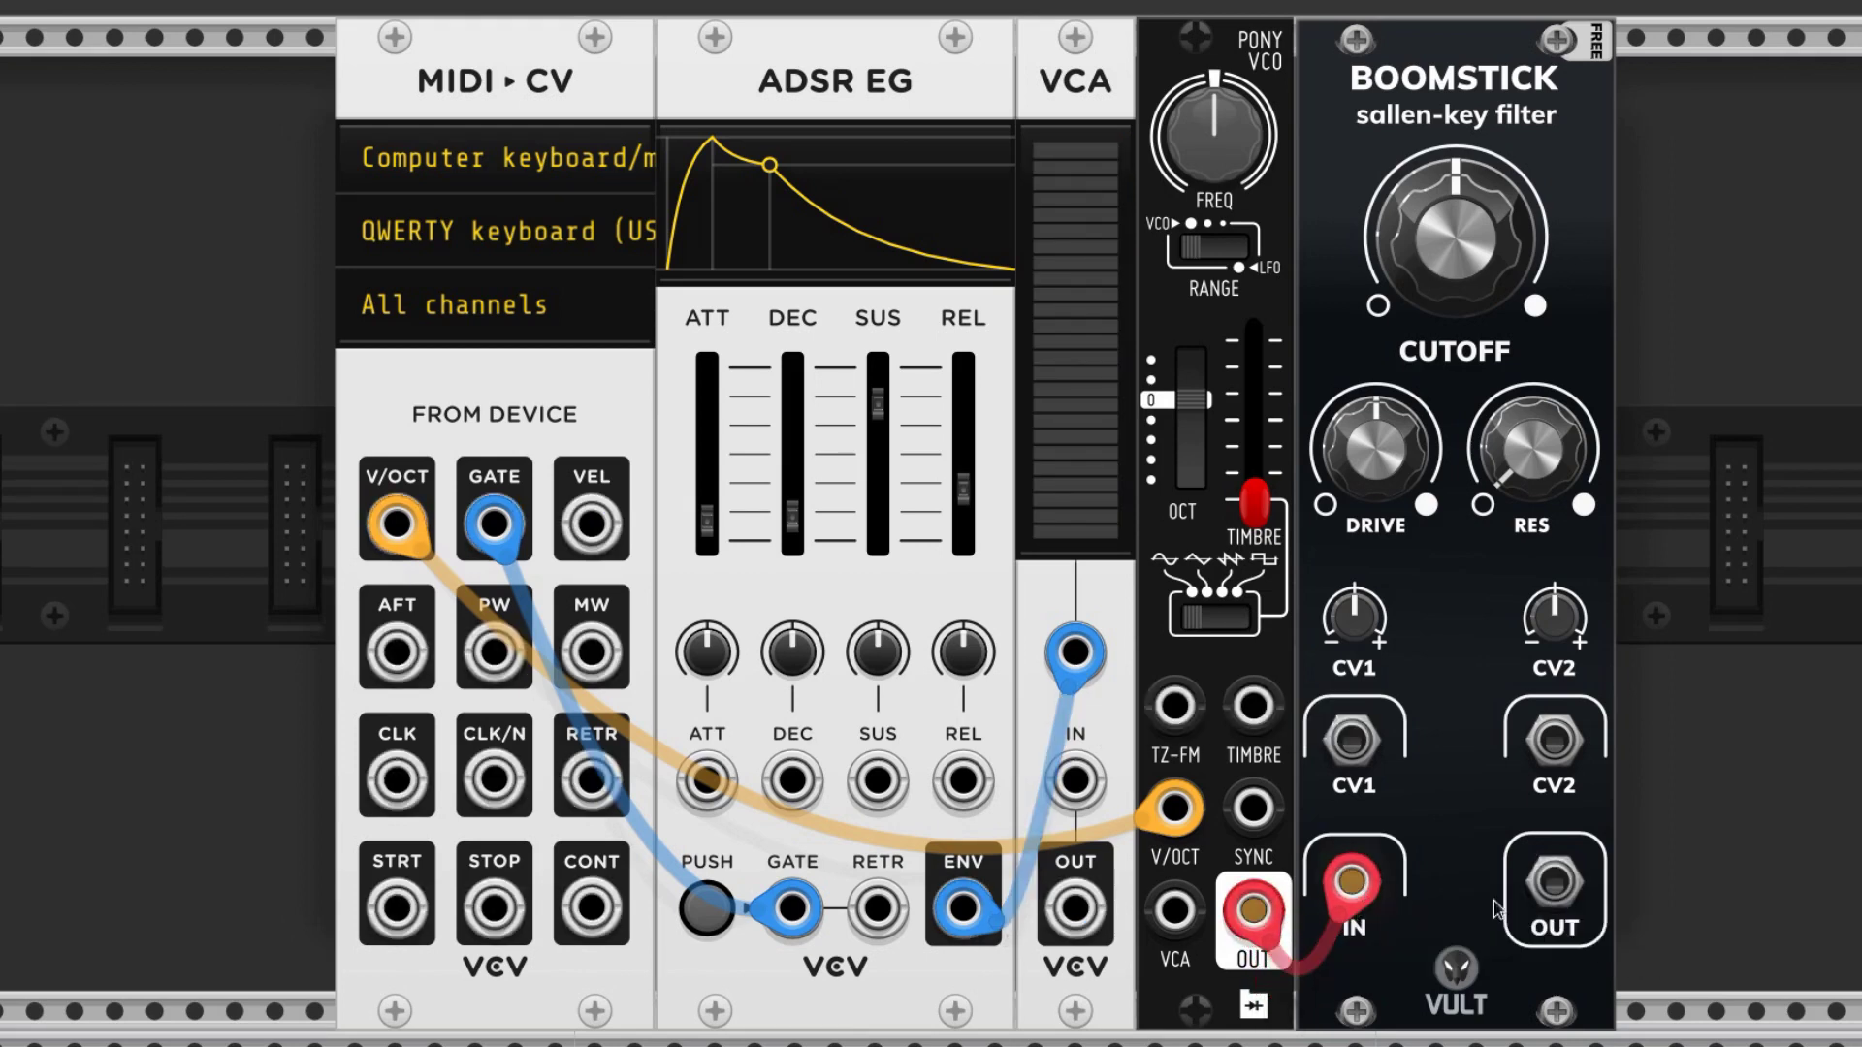
drag(1553, 882, 1090, 782)
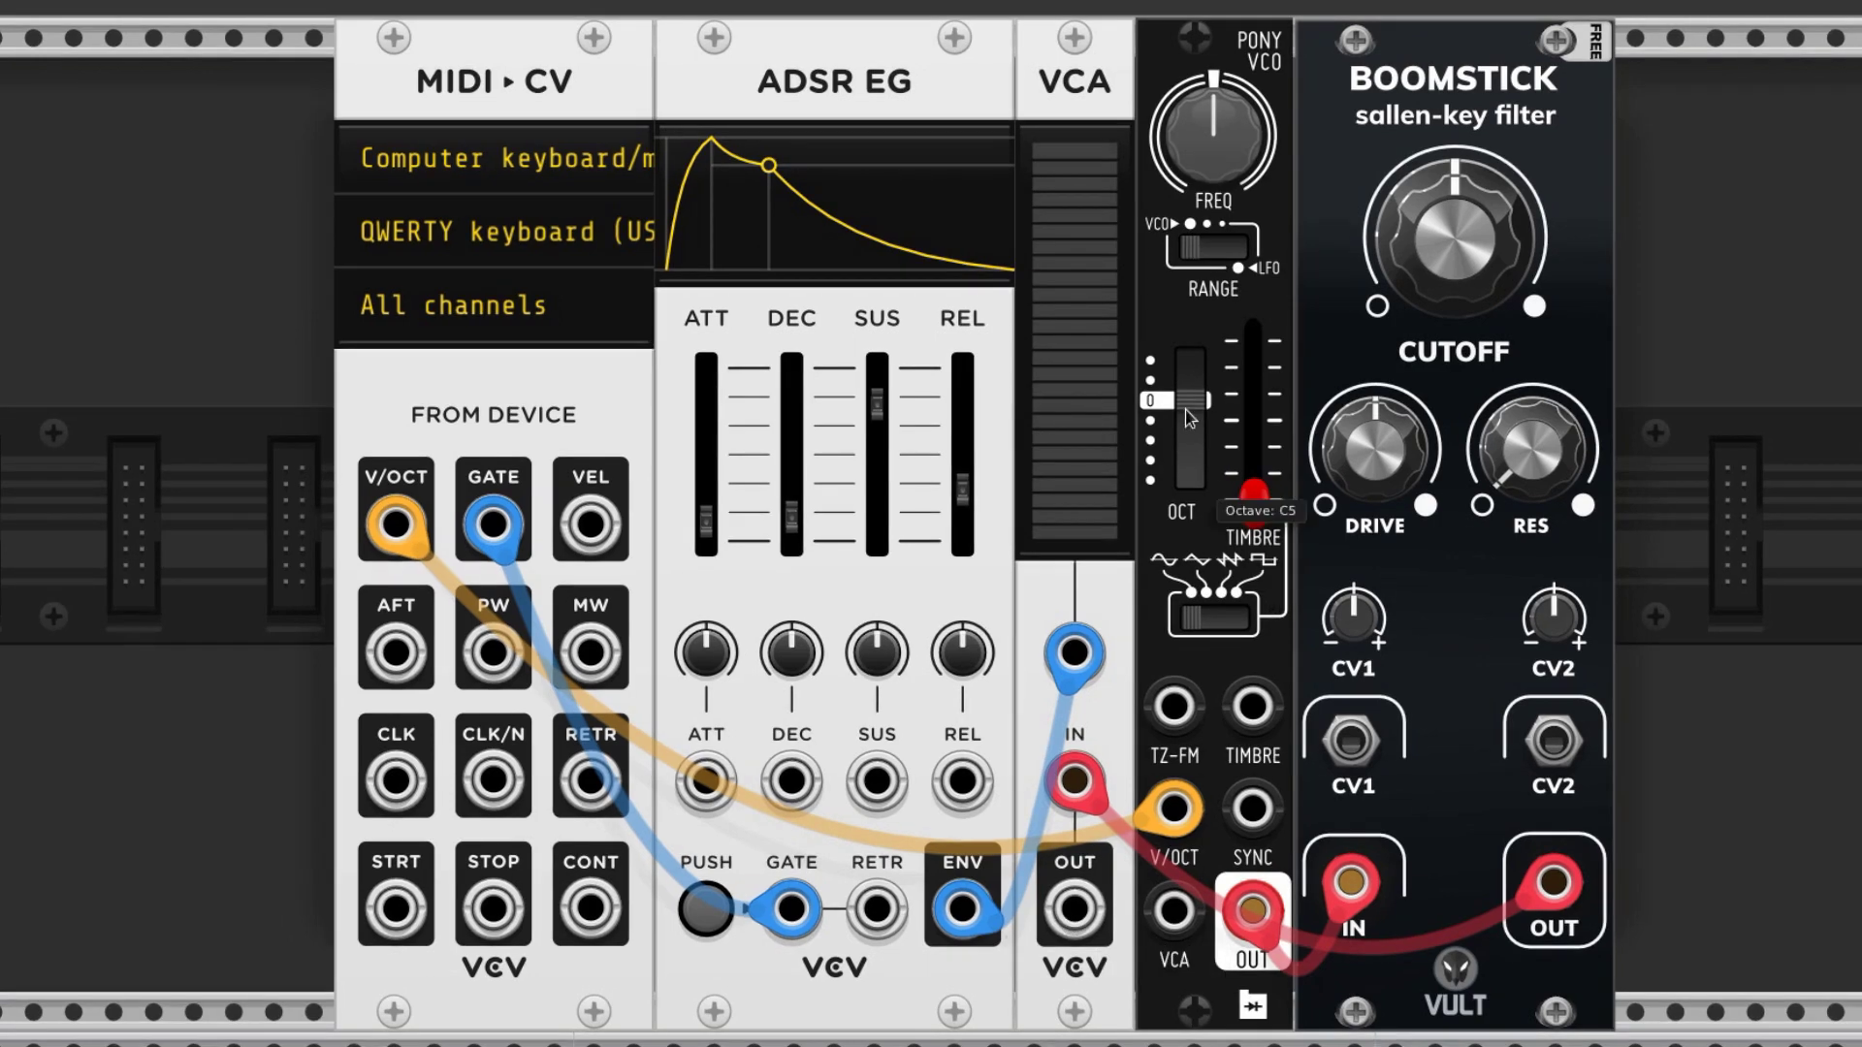
- Lower the Pony VCO's octave and set its wave to Sawtooth
drag(1191, 400, 1190, 459)
drag(1191, 618, 1208, 618)
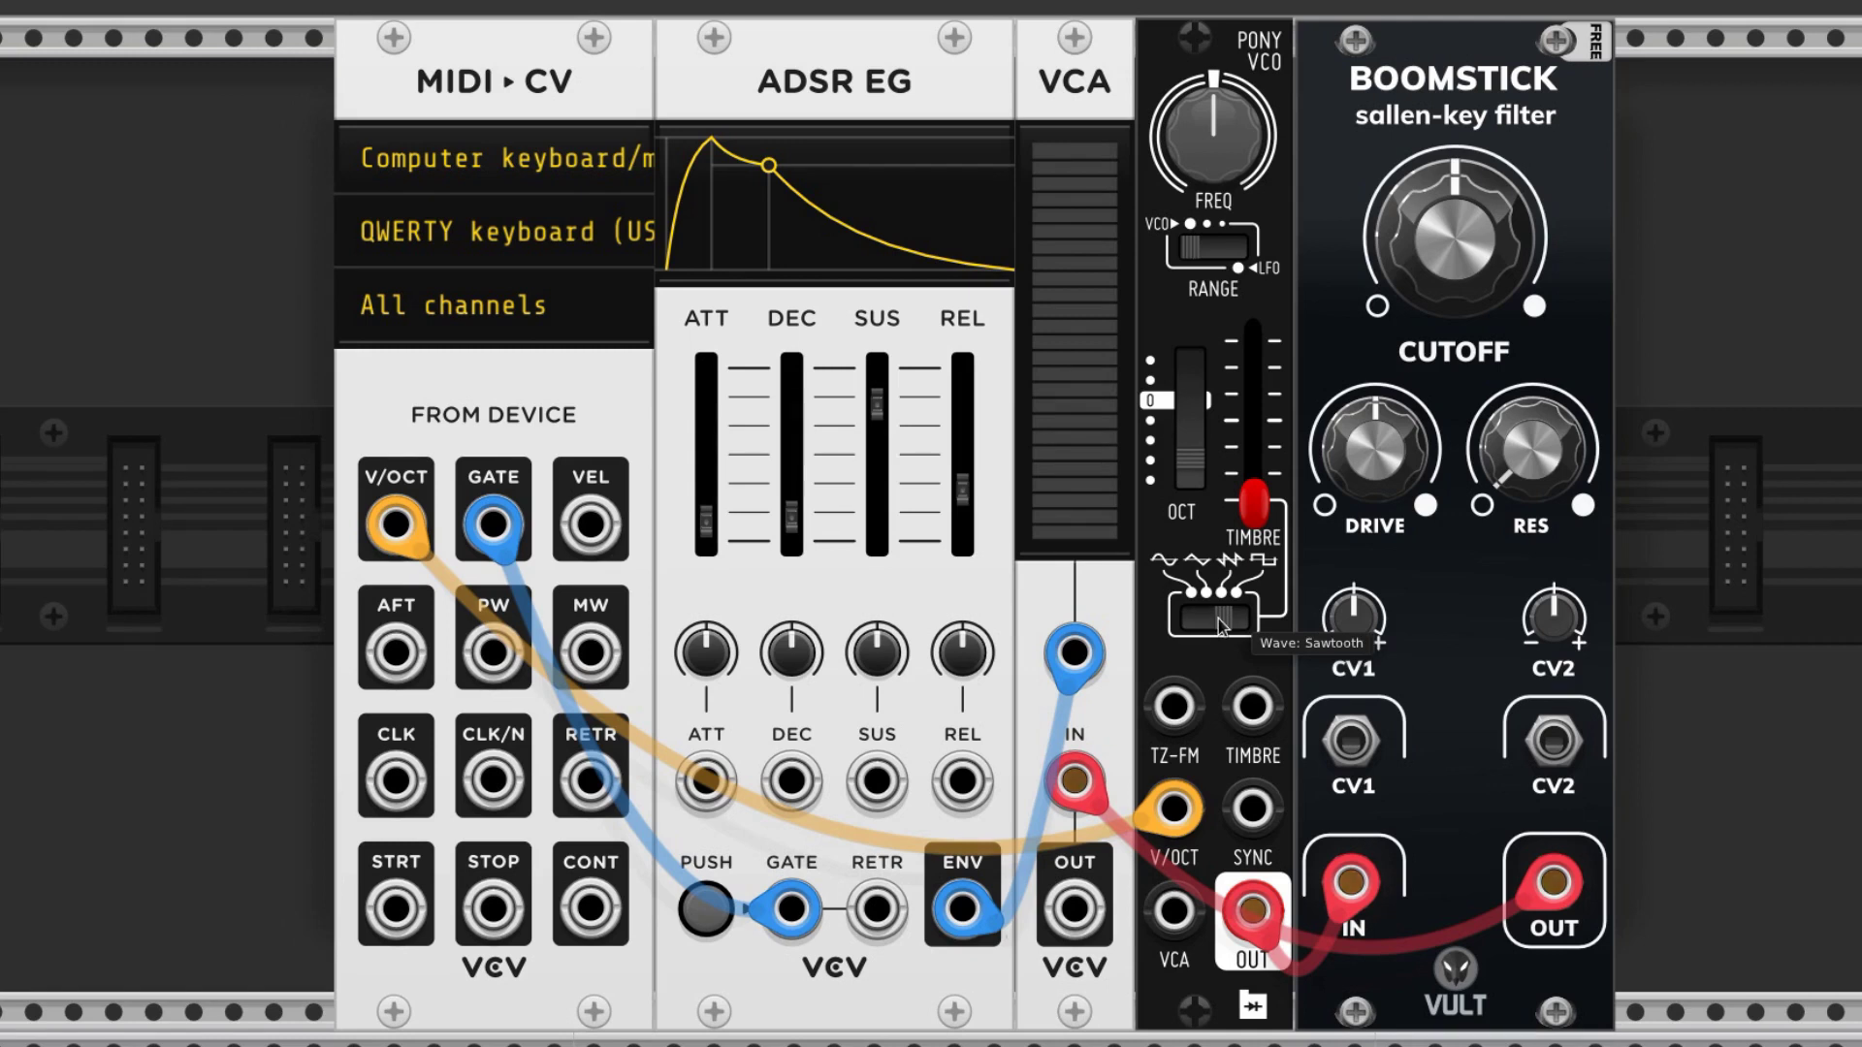
- Run a red cable from the VCA's OUT up to the rack row above the voice modules
scroll(1139, 804, down, 3)
drag(1155, 603, 1156, 737)
drag(1105, 987, 439, 85)
scroll(1125, 873, up, 3)
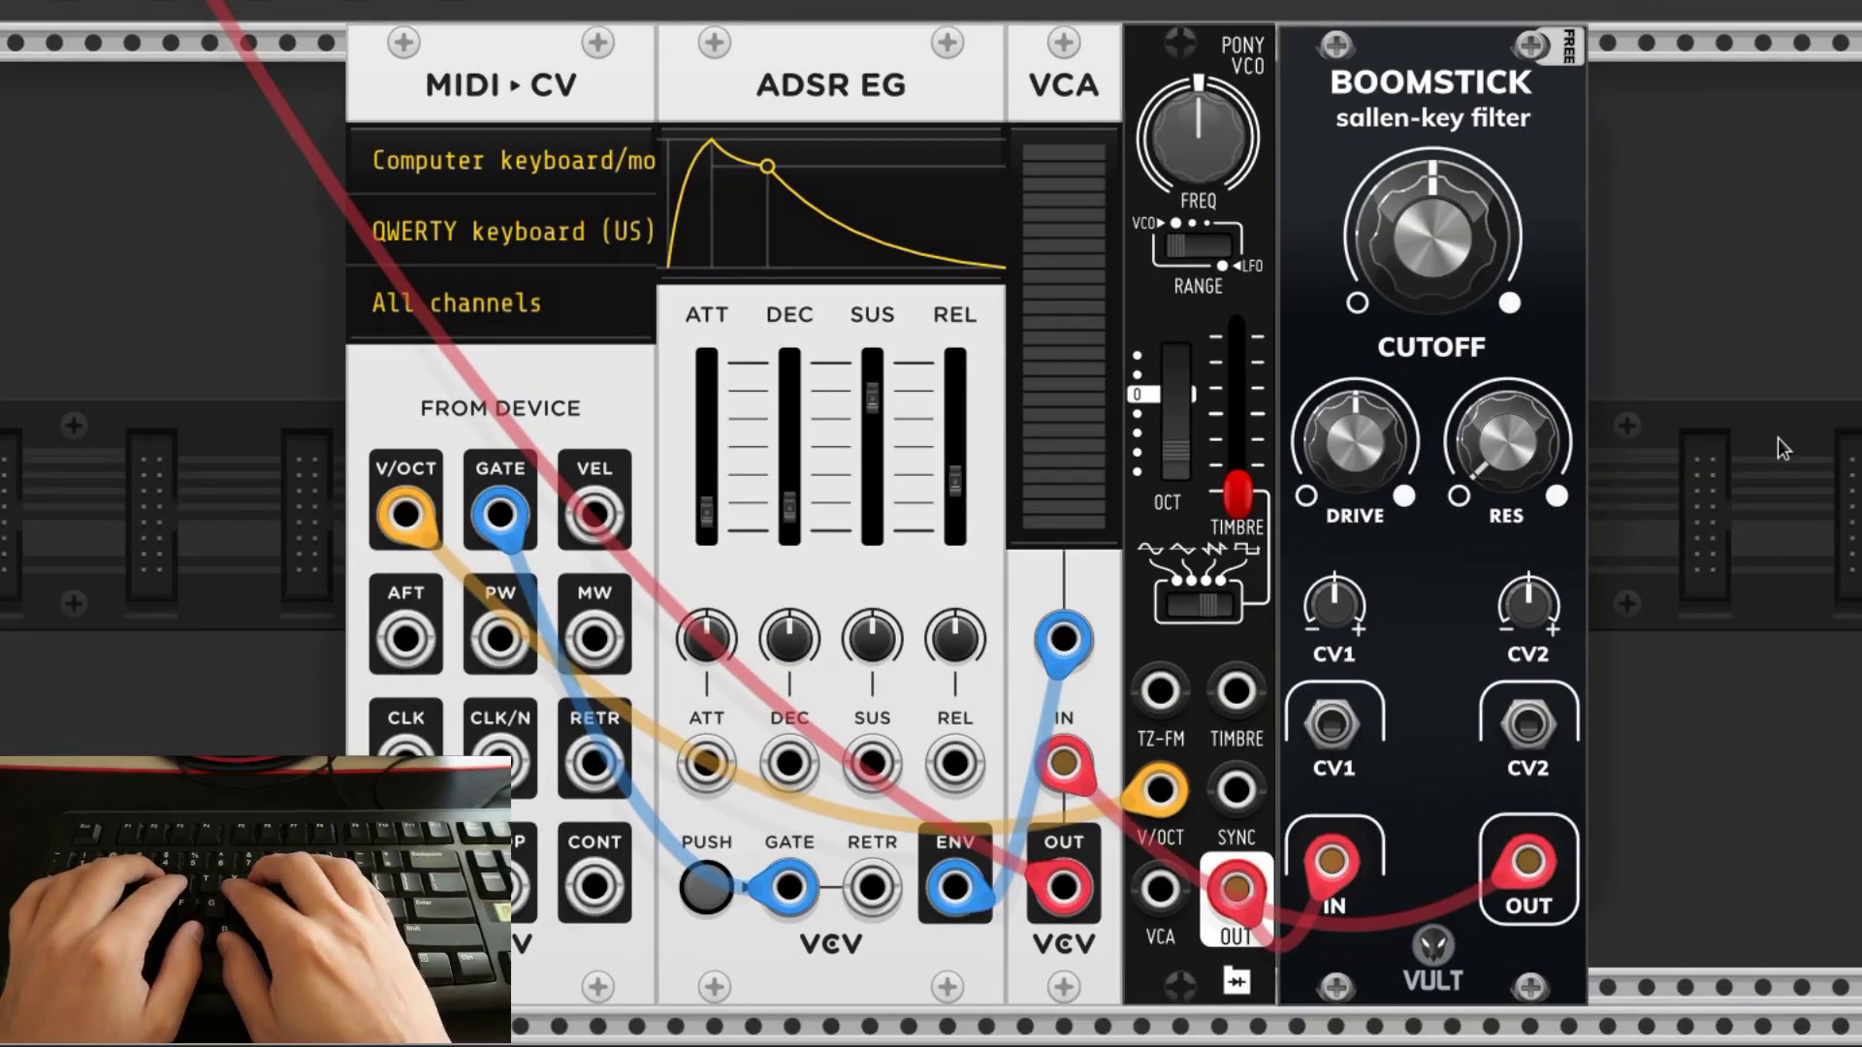
- Play a series of notes from the computer keyboard to audition the voice through the Boomstick filter
key(w)
key(e)
key(r)
key(t)
key(e)
key(q)
key(w)
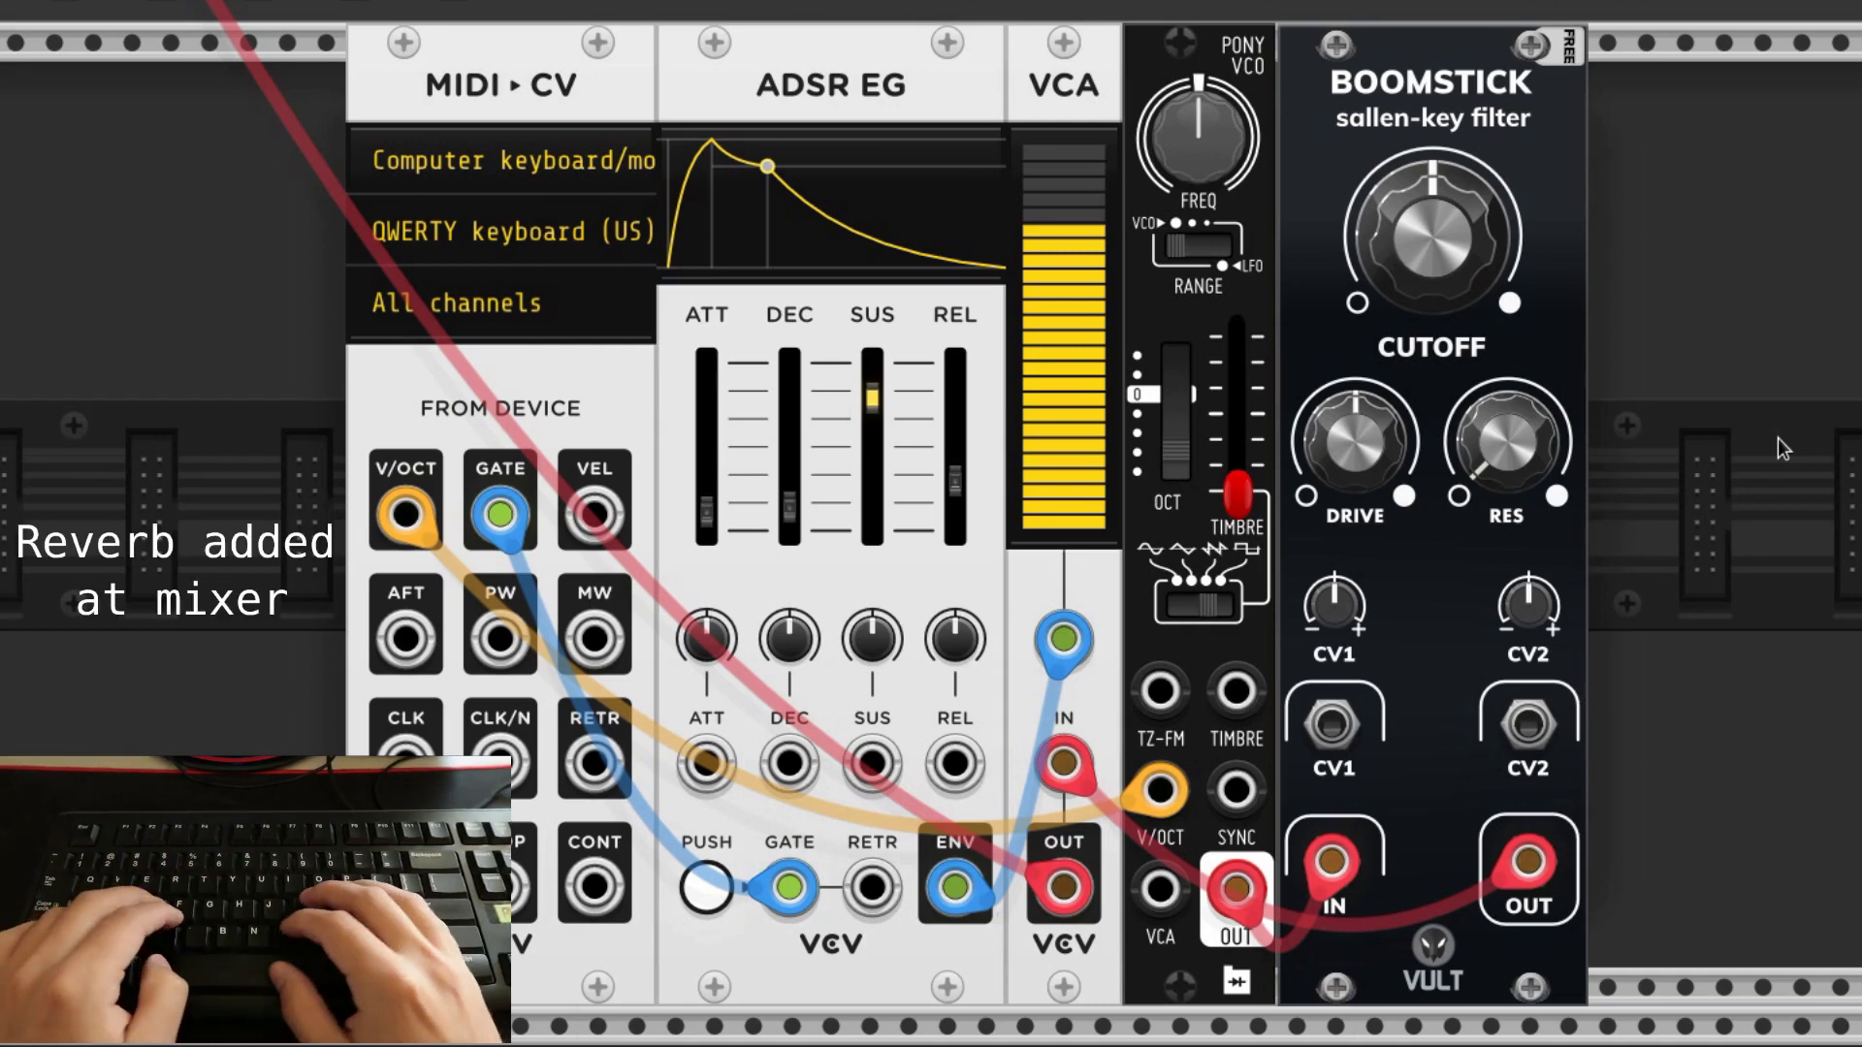
key(x)
key(x)
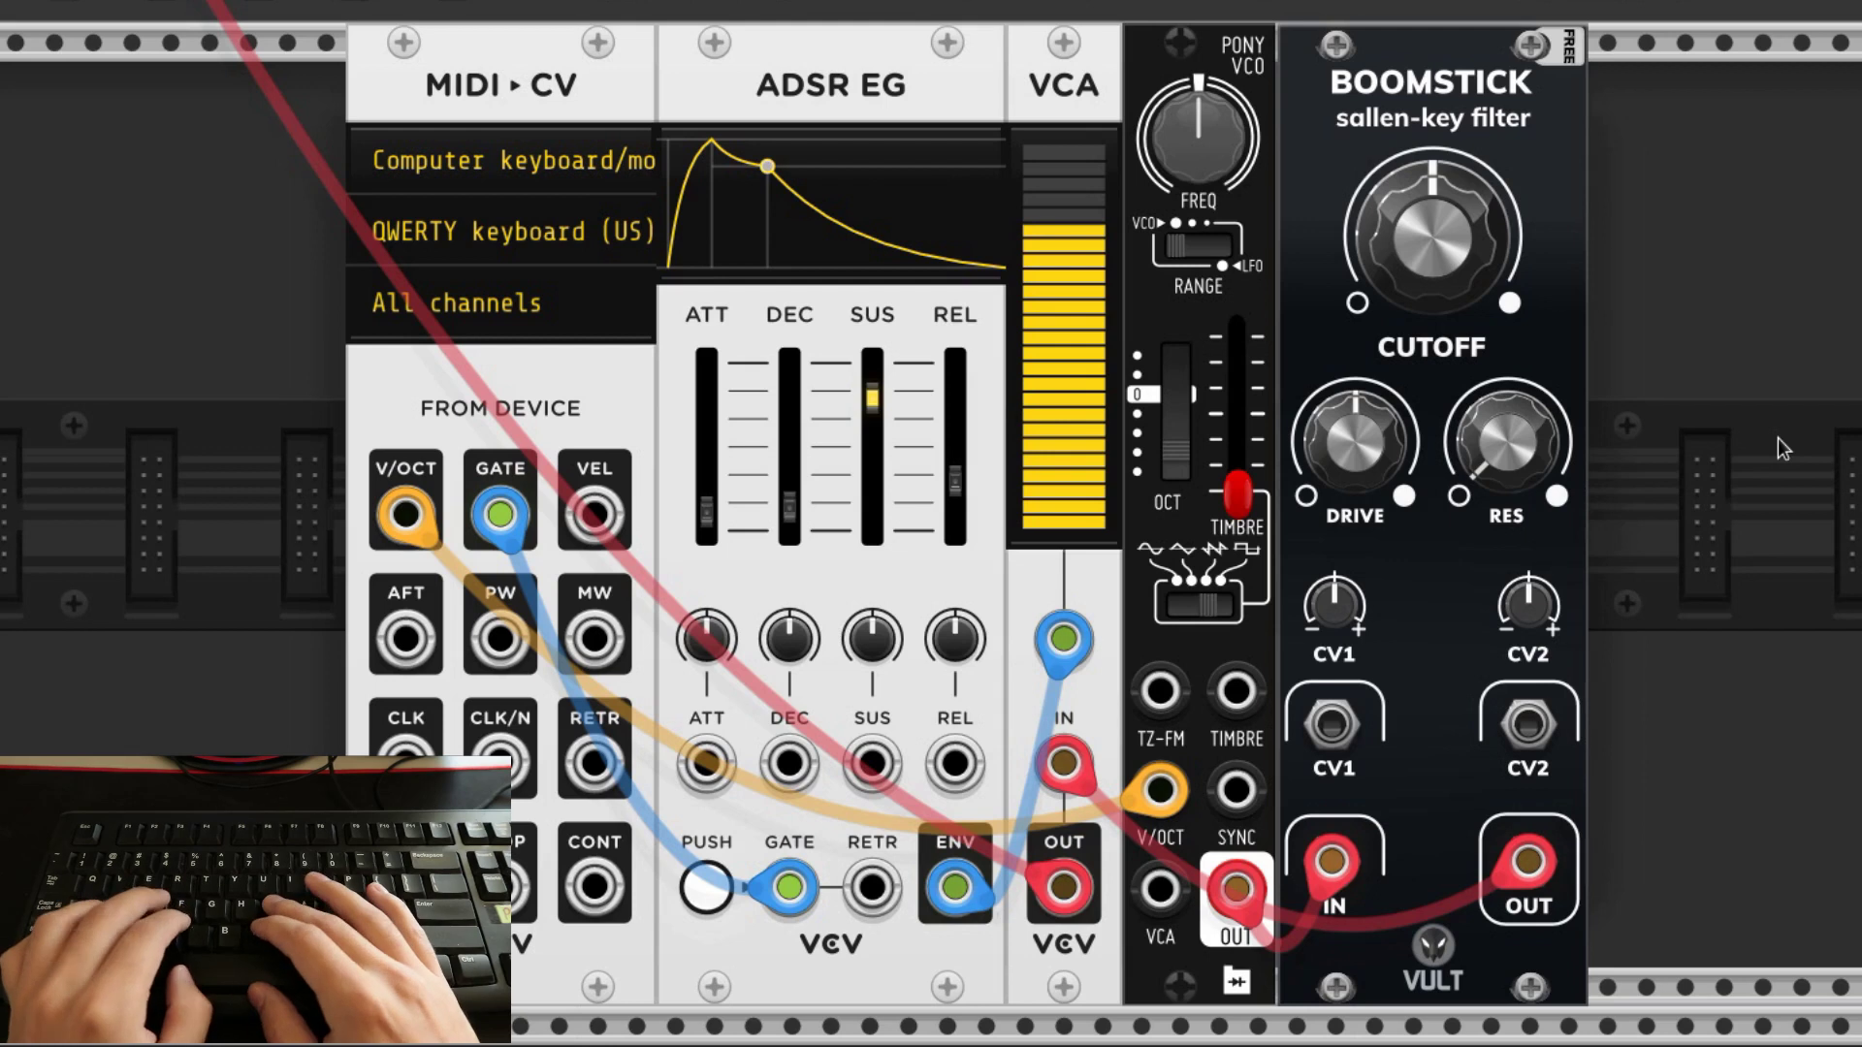
key(x)
key(n)
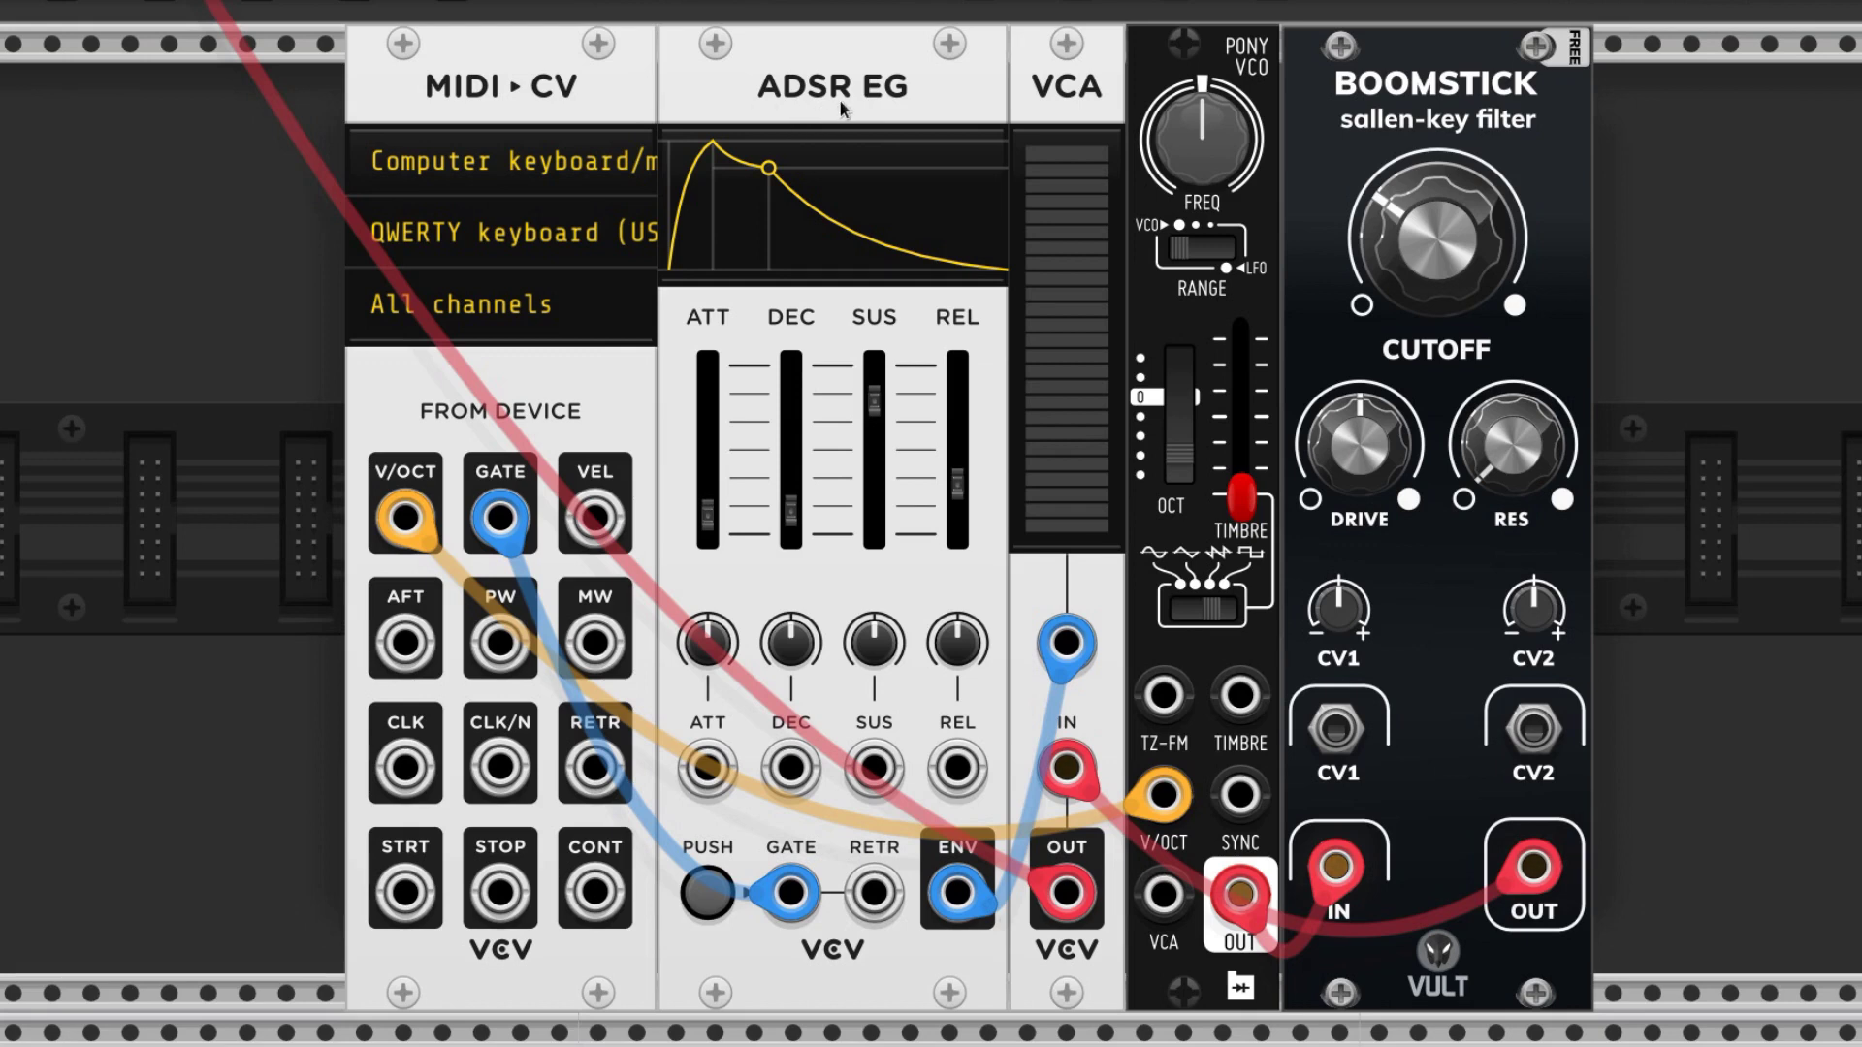
- Duplicate the ADSR EG module and place the copy between the Pony VCO and the Boomstick
key(ctrl+d)
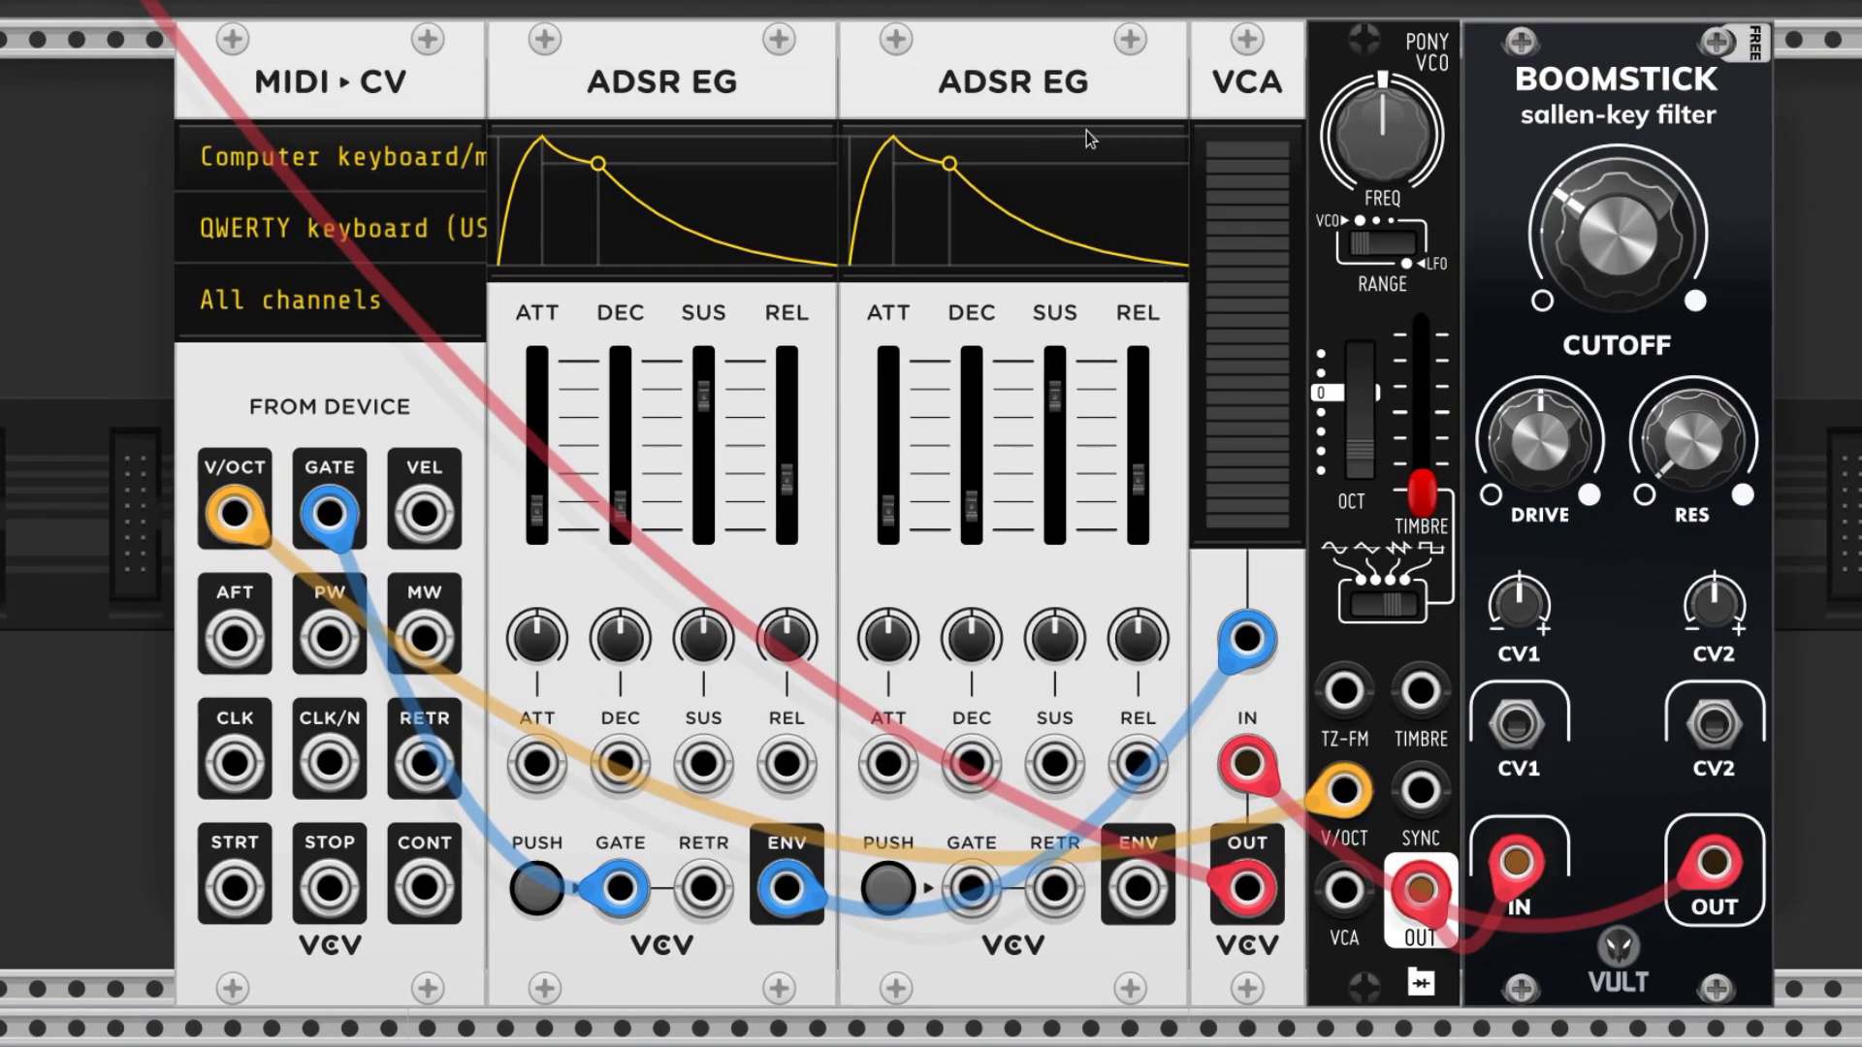
drag(1080, 131, 1217, 77)
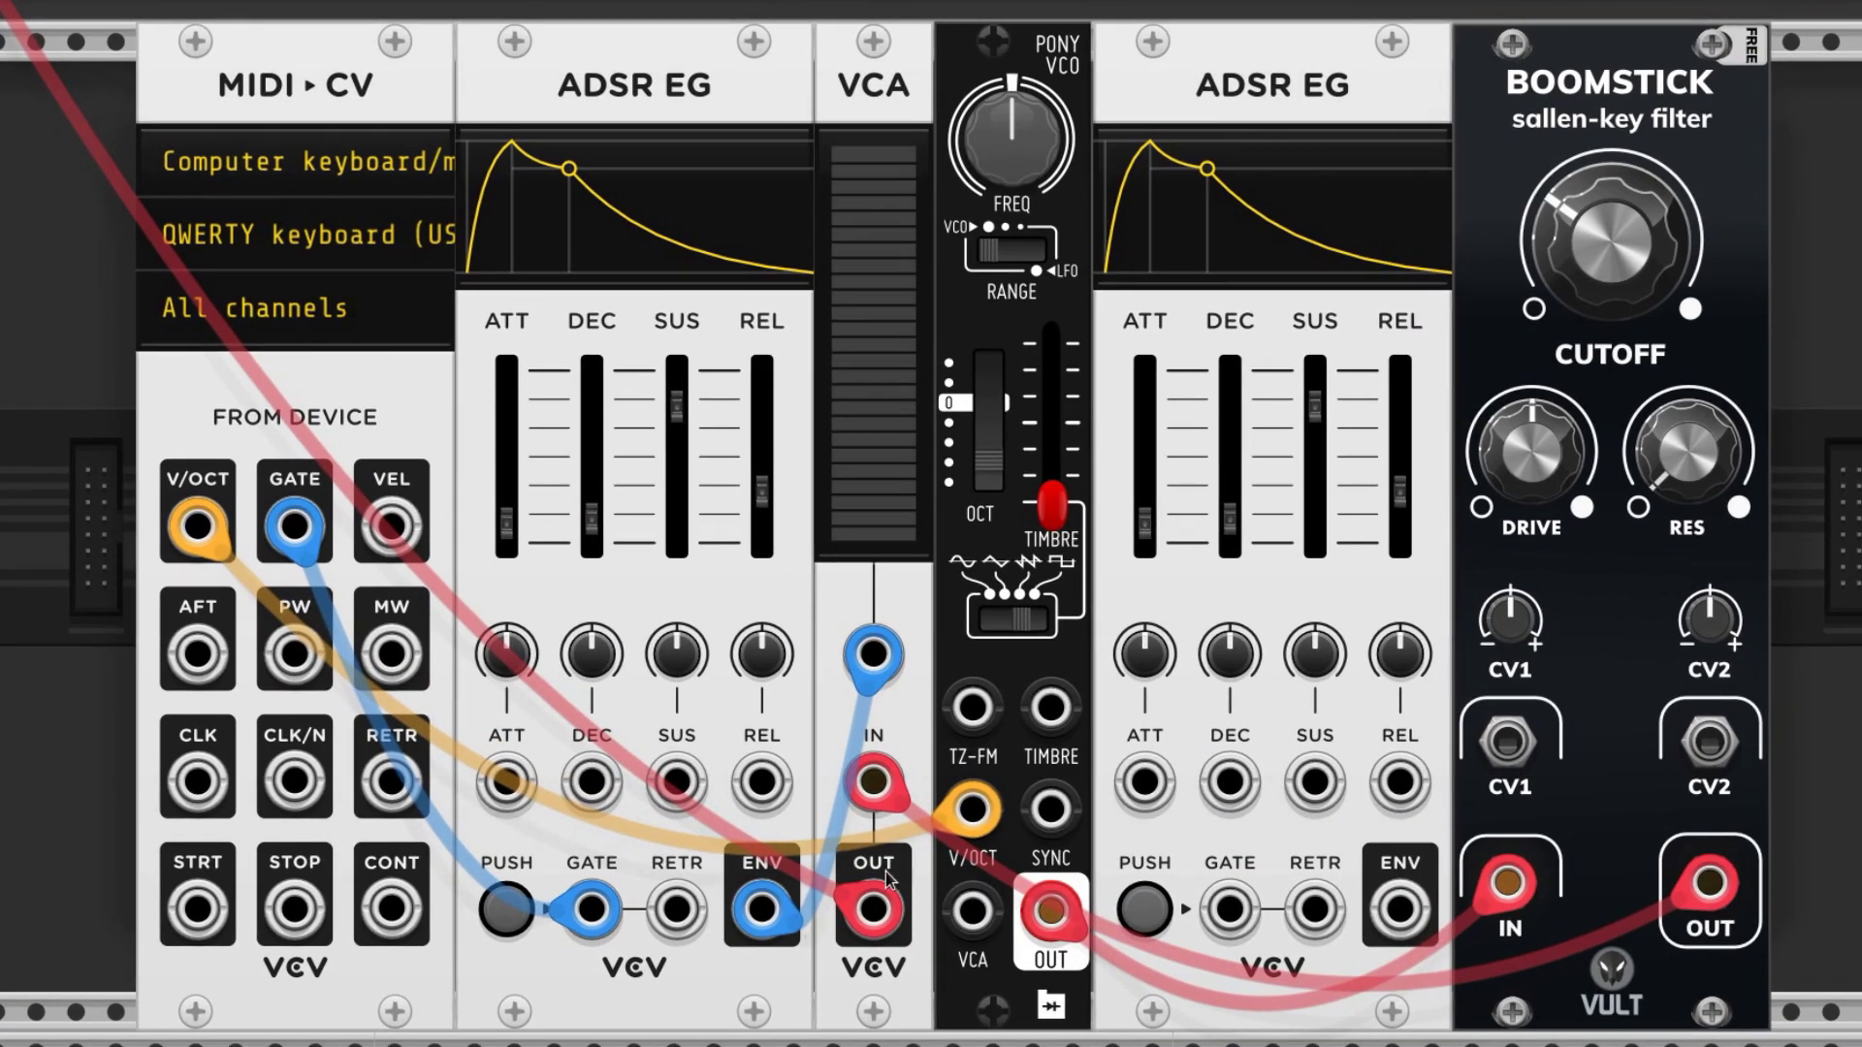
- Patch the MIDI gate to the second ADSR EG's GATE and its ENV output to the Boomstick's CV1, and turn up the CV1 amount
drag(588, 909, 1229, 909)
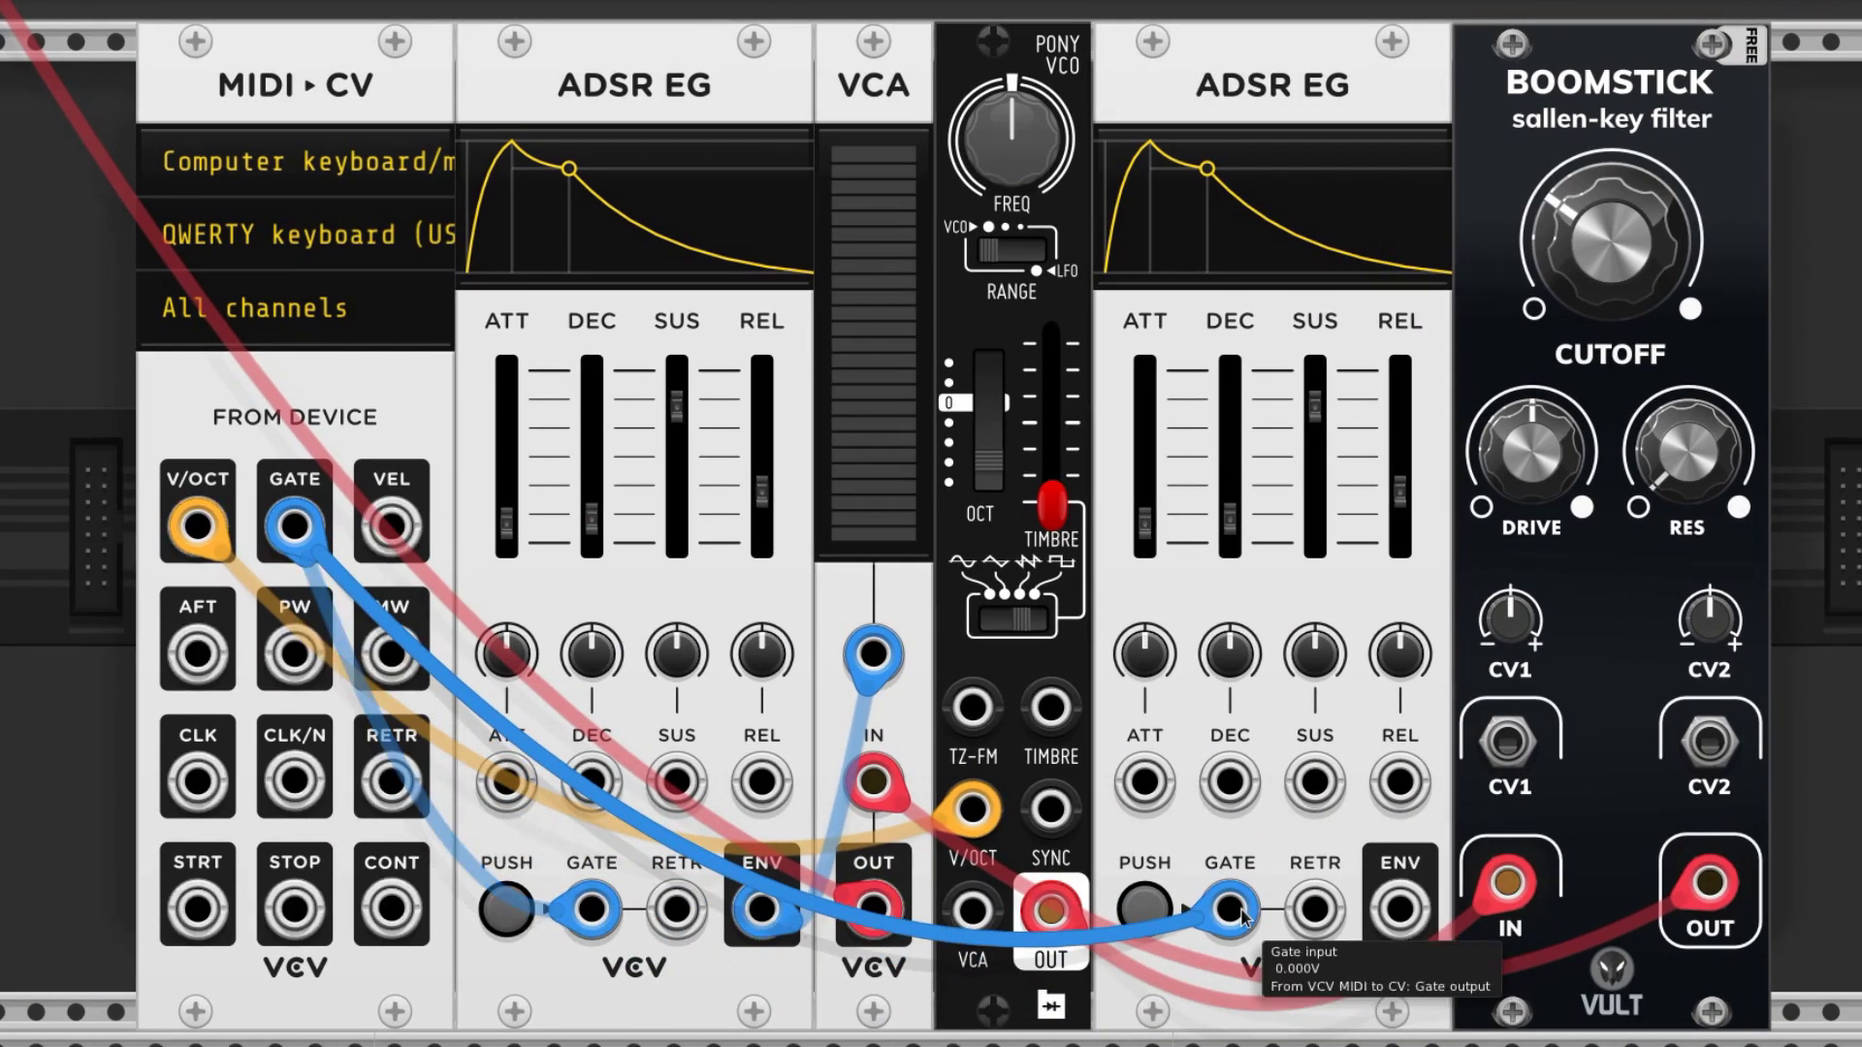
drag(1404, 897, 1523, 753)
drag(1509, 620, 1510, 601)
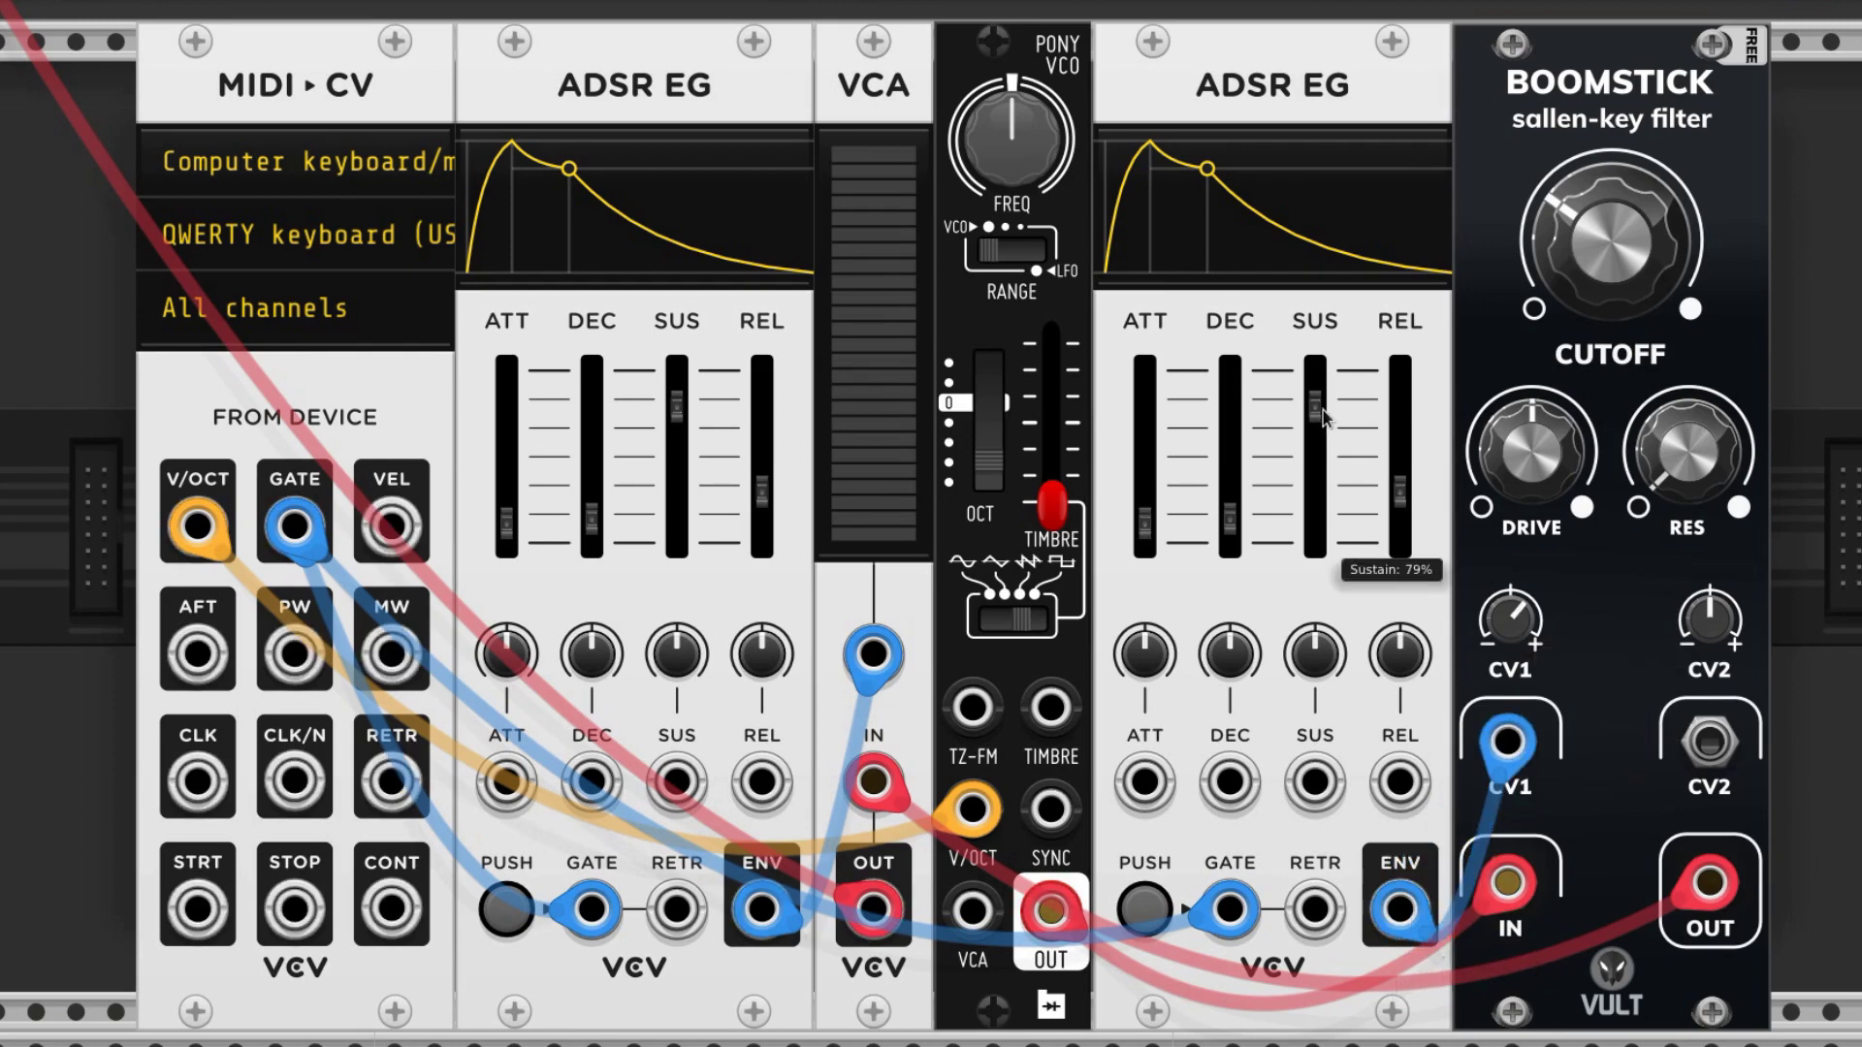
- Shape the second ADSR EG with longer attack and decay, lower sustain and minimal release, playing test notes to check the filter sweep
key(z)
key(z)
key(z)
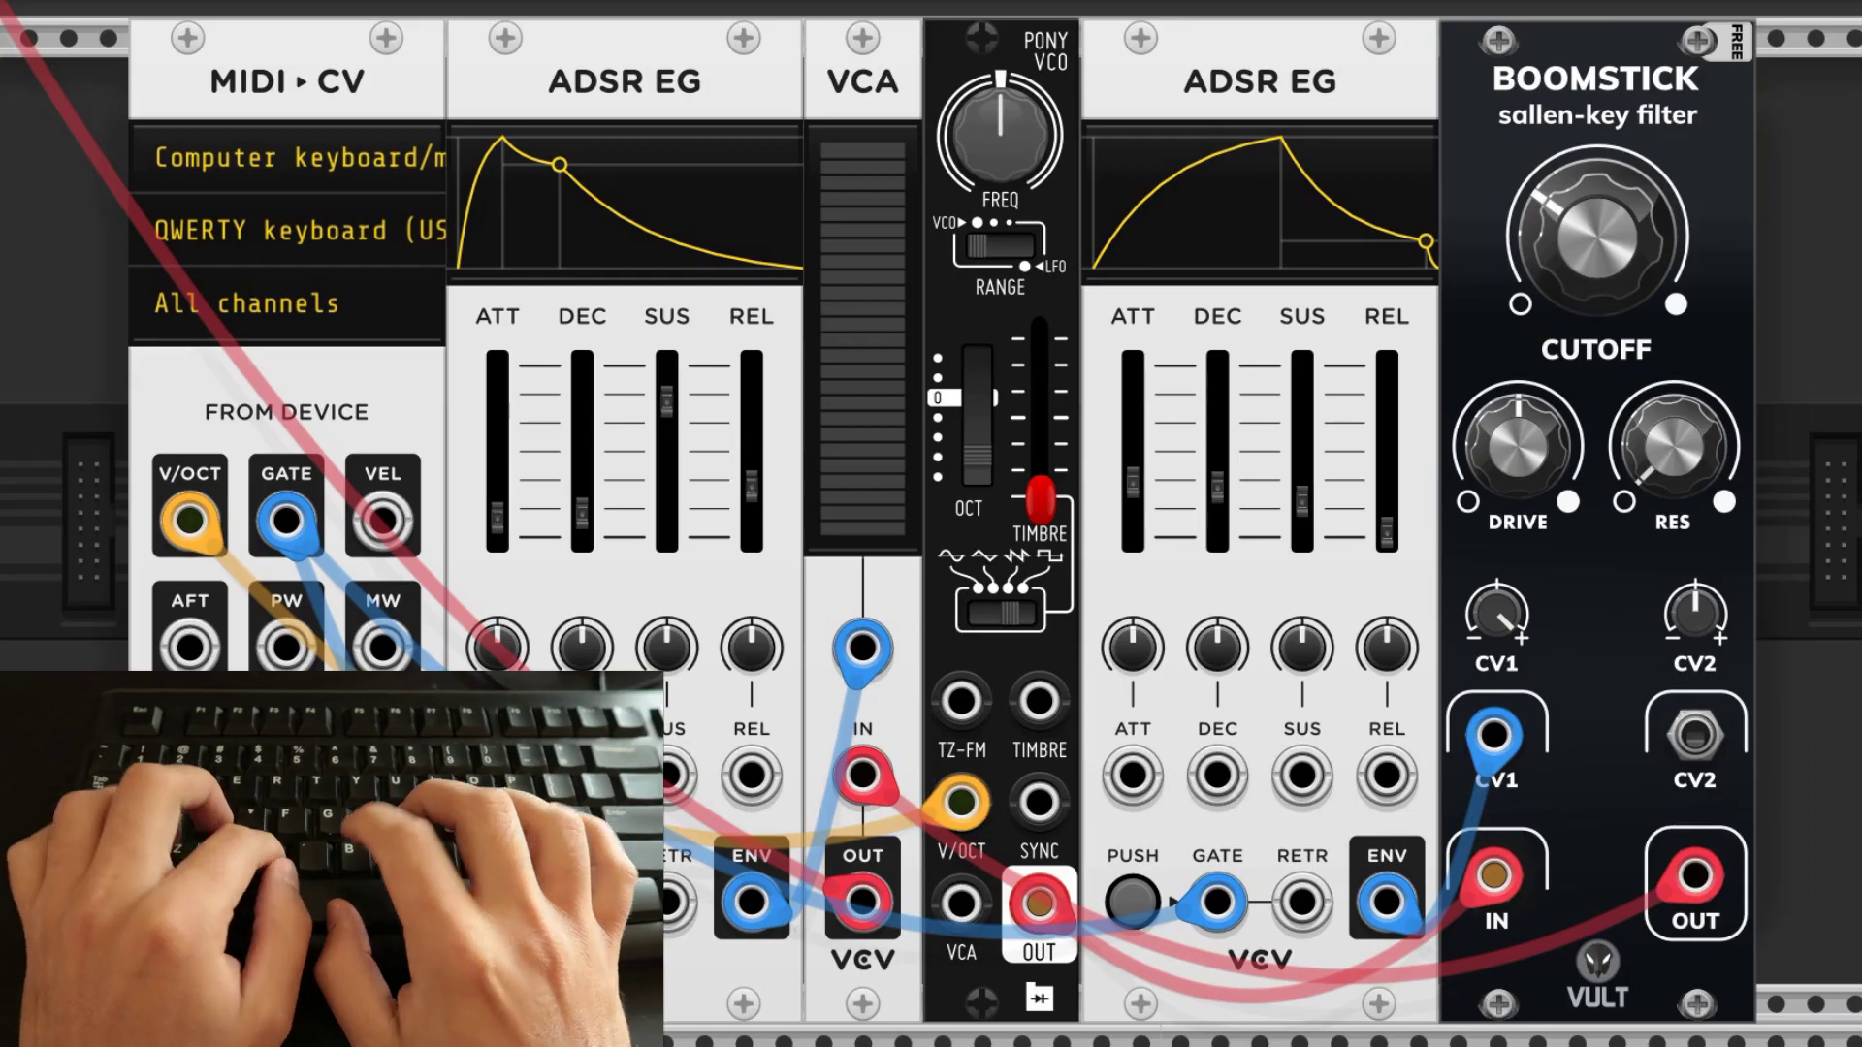
- Play a melody from the computer keyboard to hear the second envelope modulating the Boomstick's cutoff
key(y)
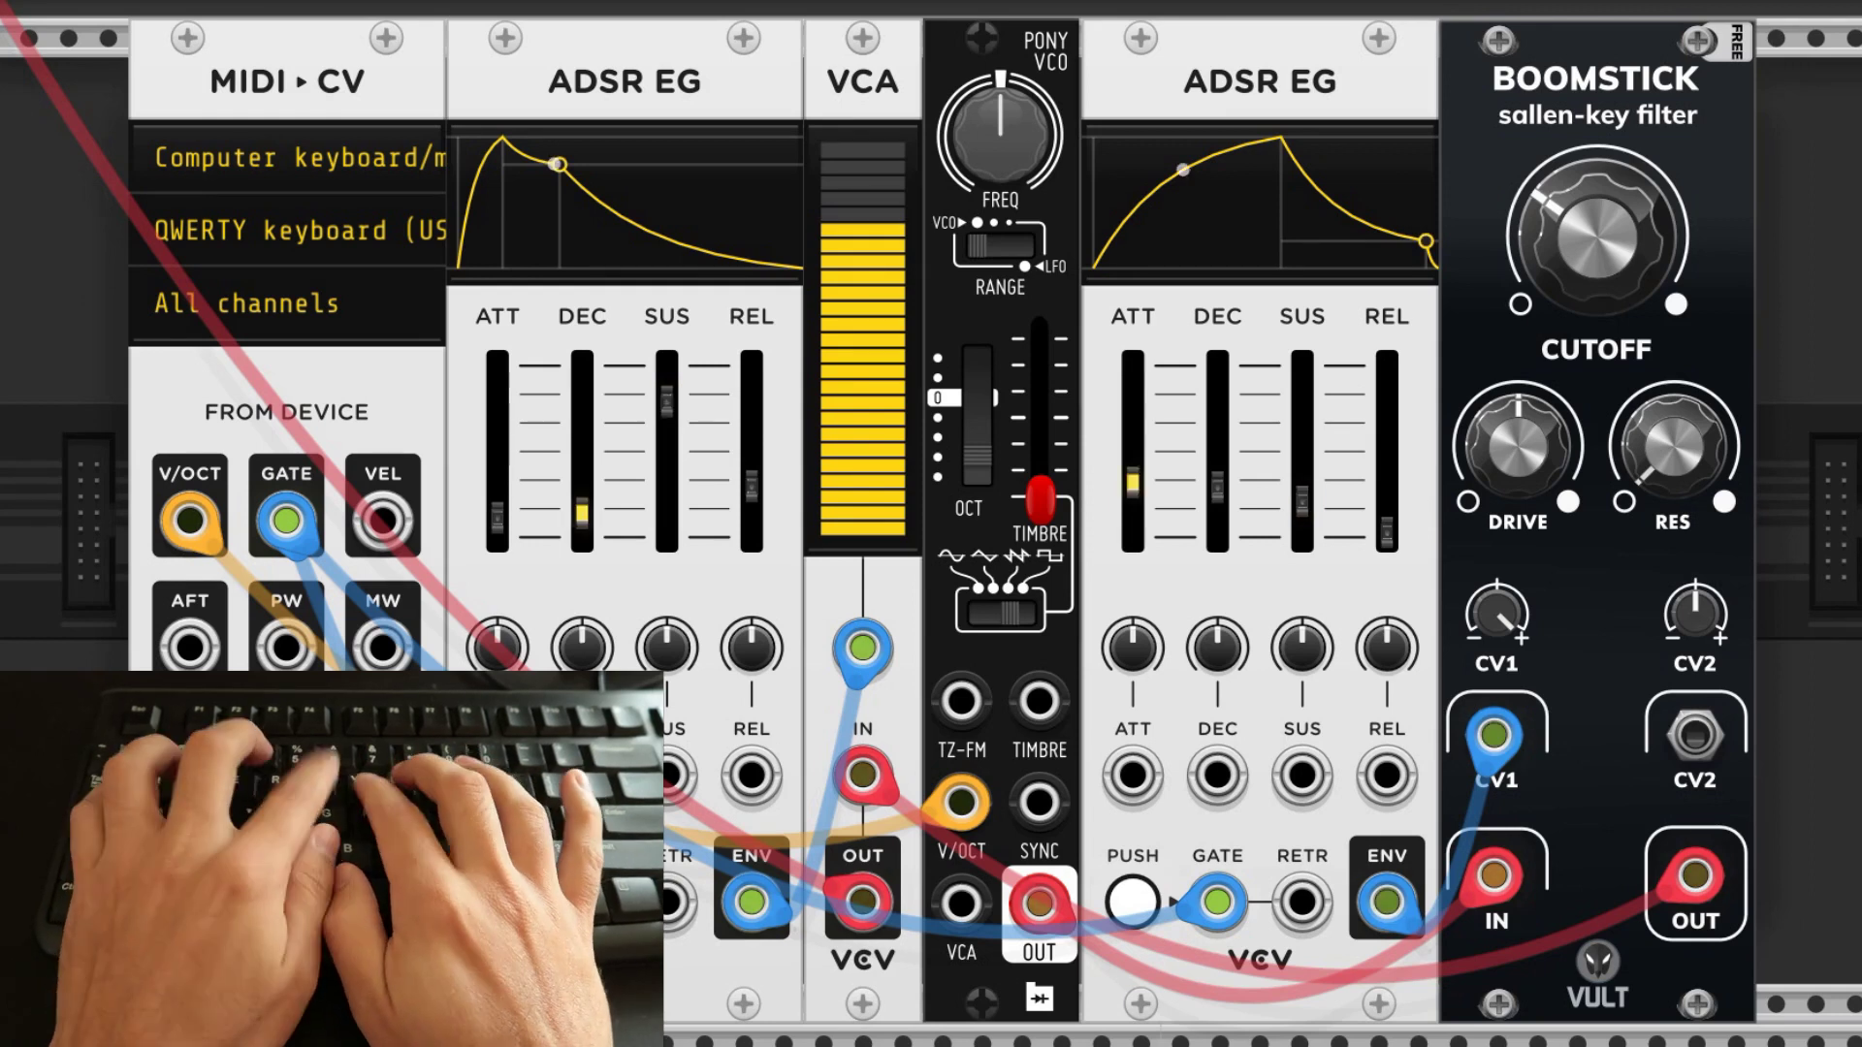
key(7)
key(r)
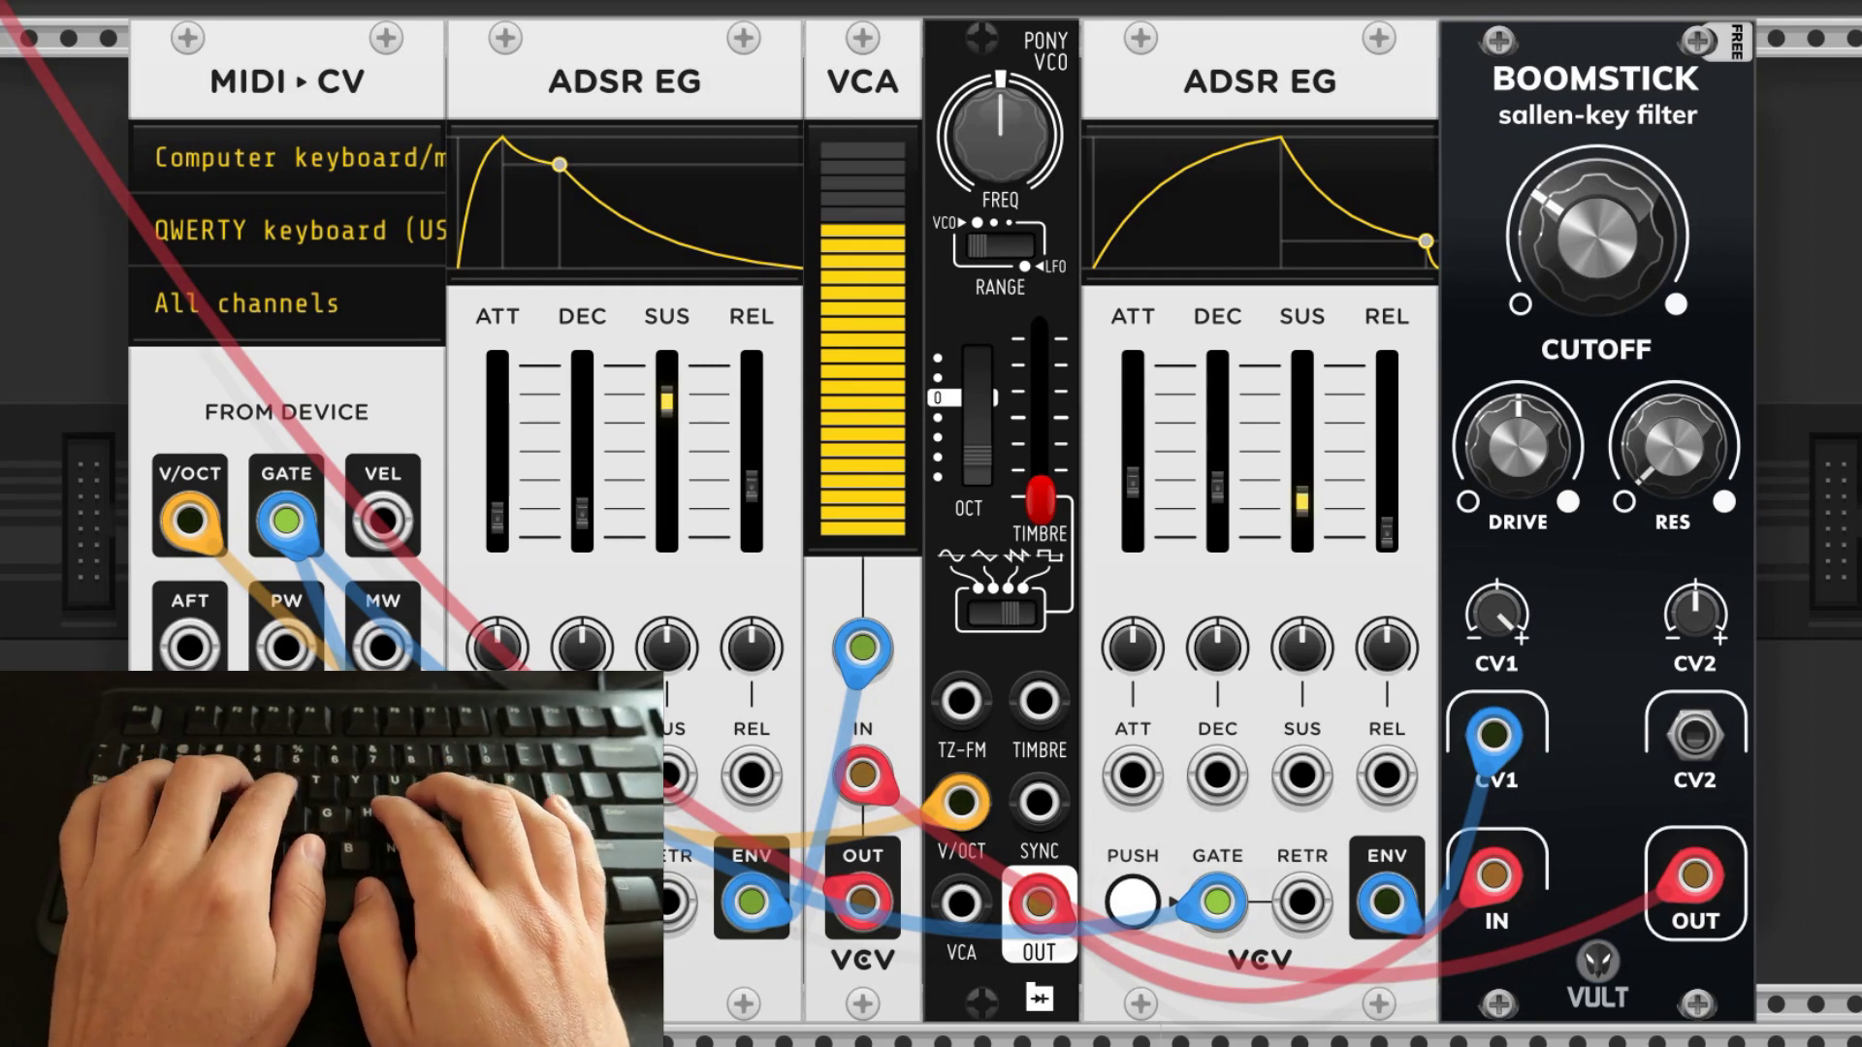
key(y)
key(7)
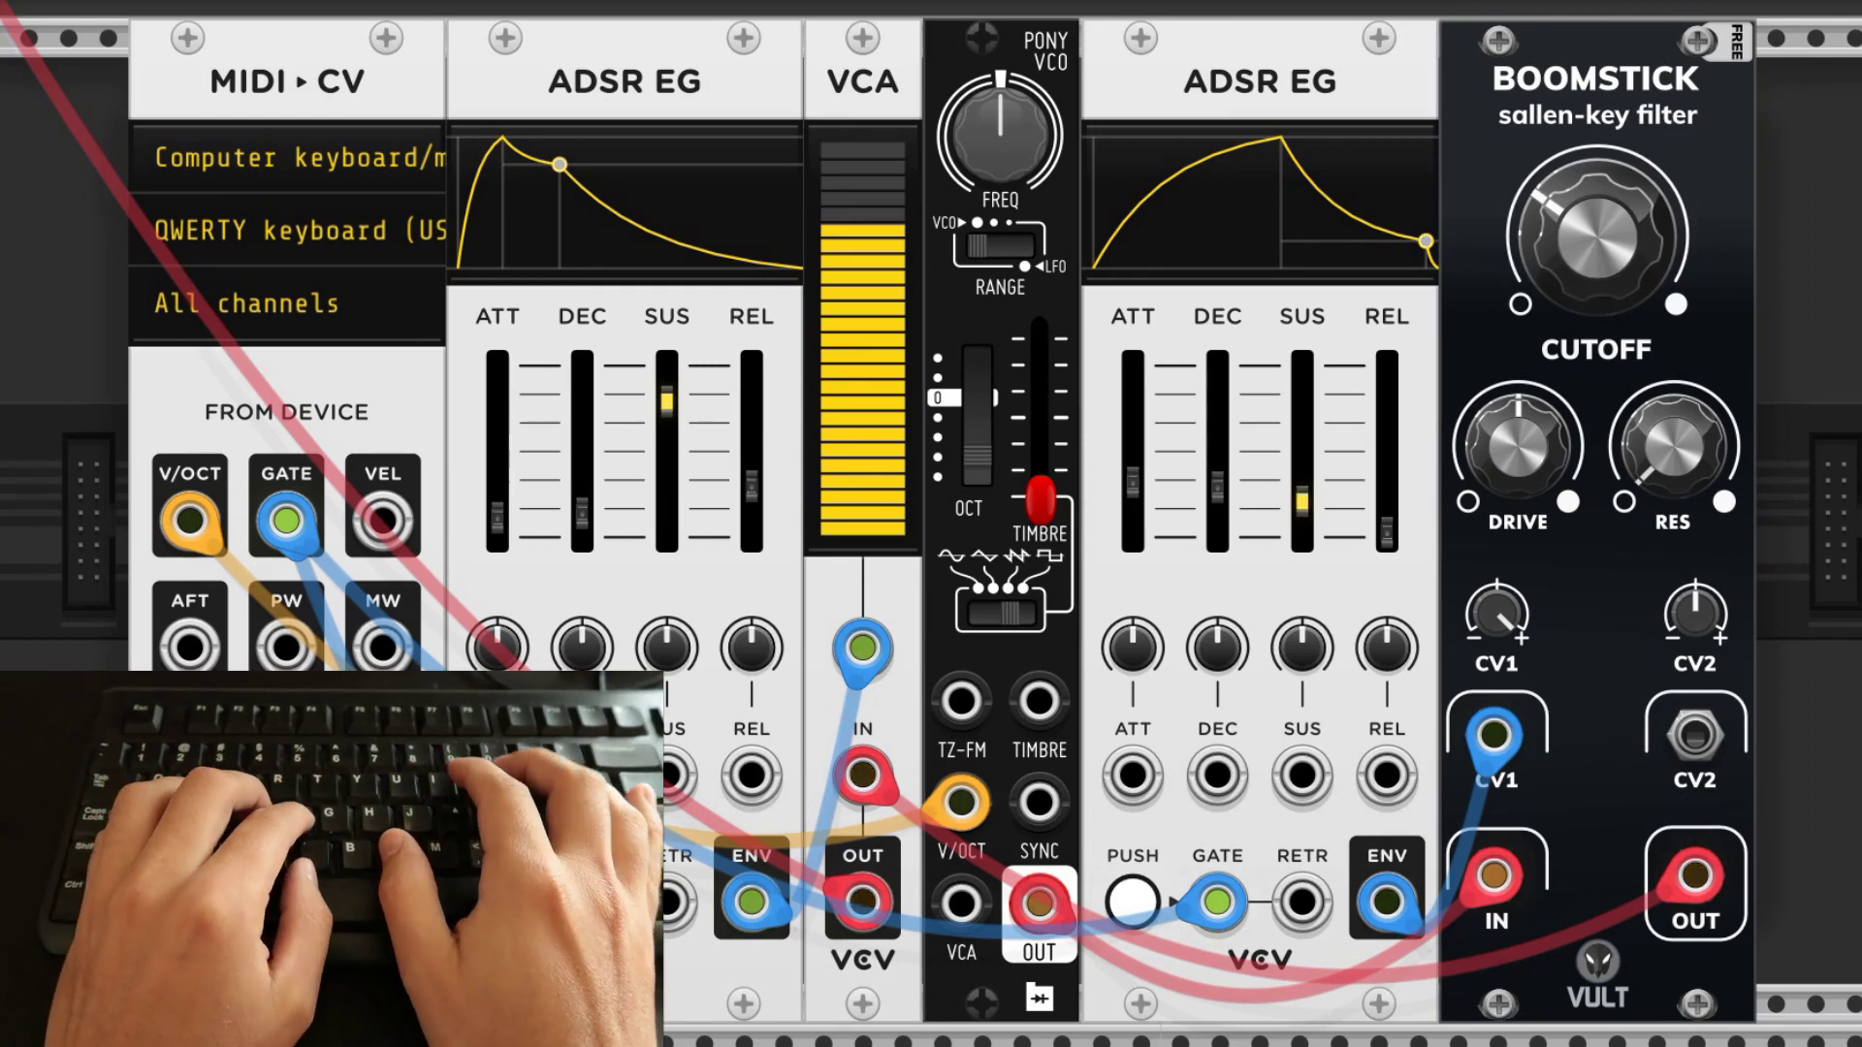
key(i)
key(y)
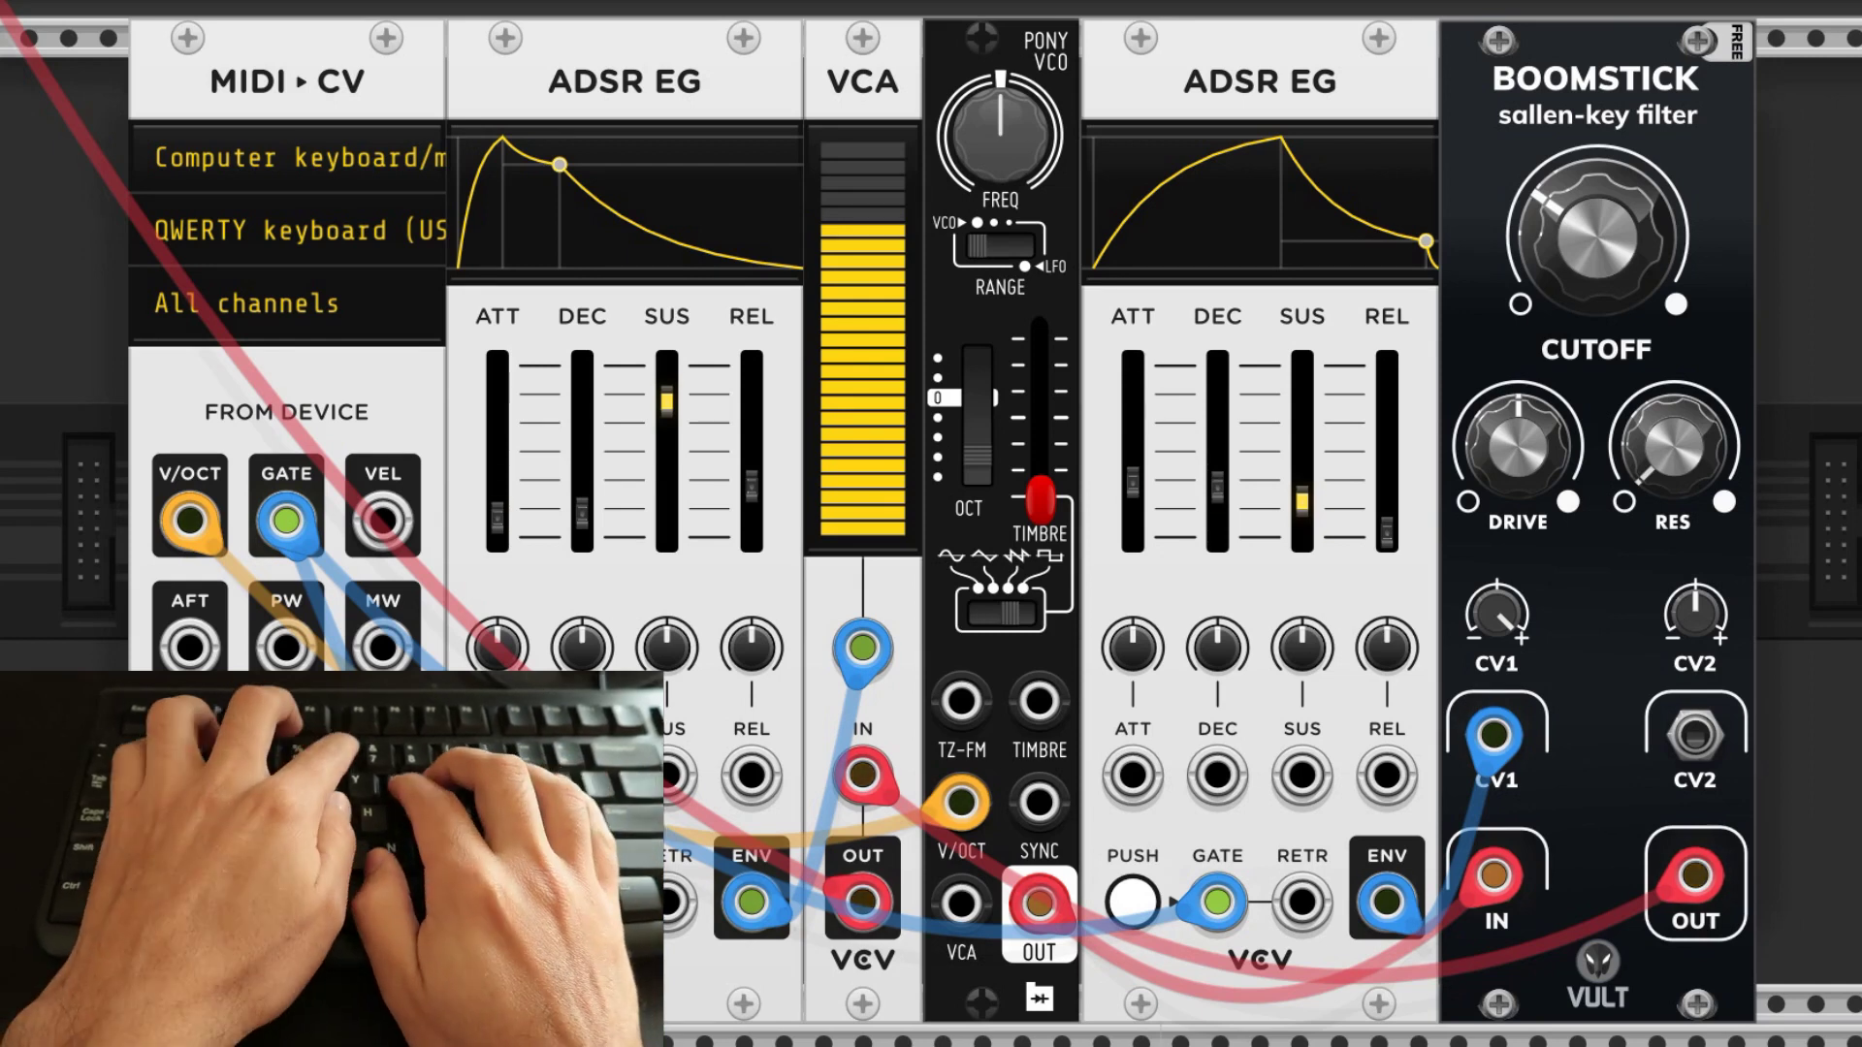
key(7)
key(r)
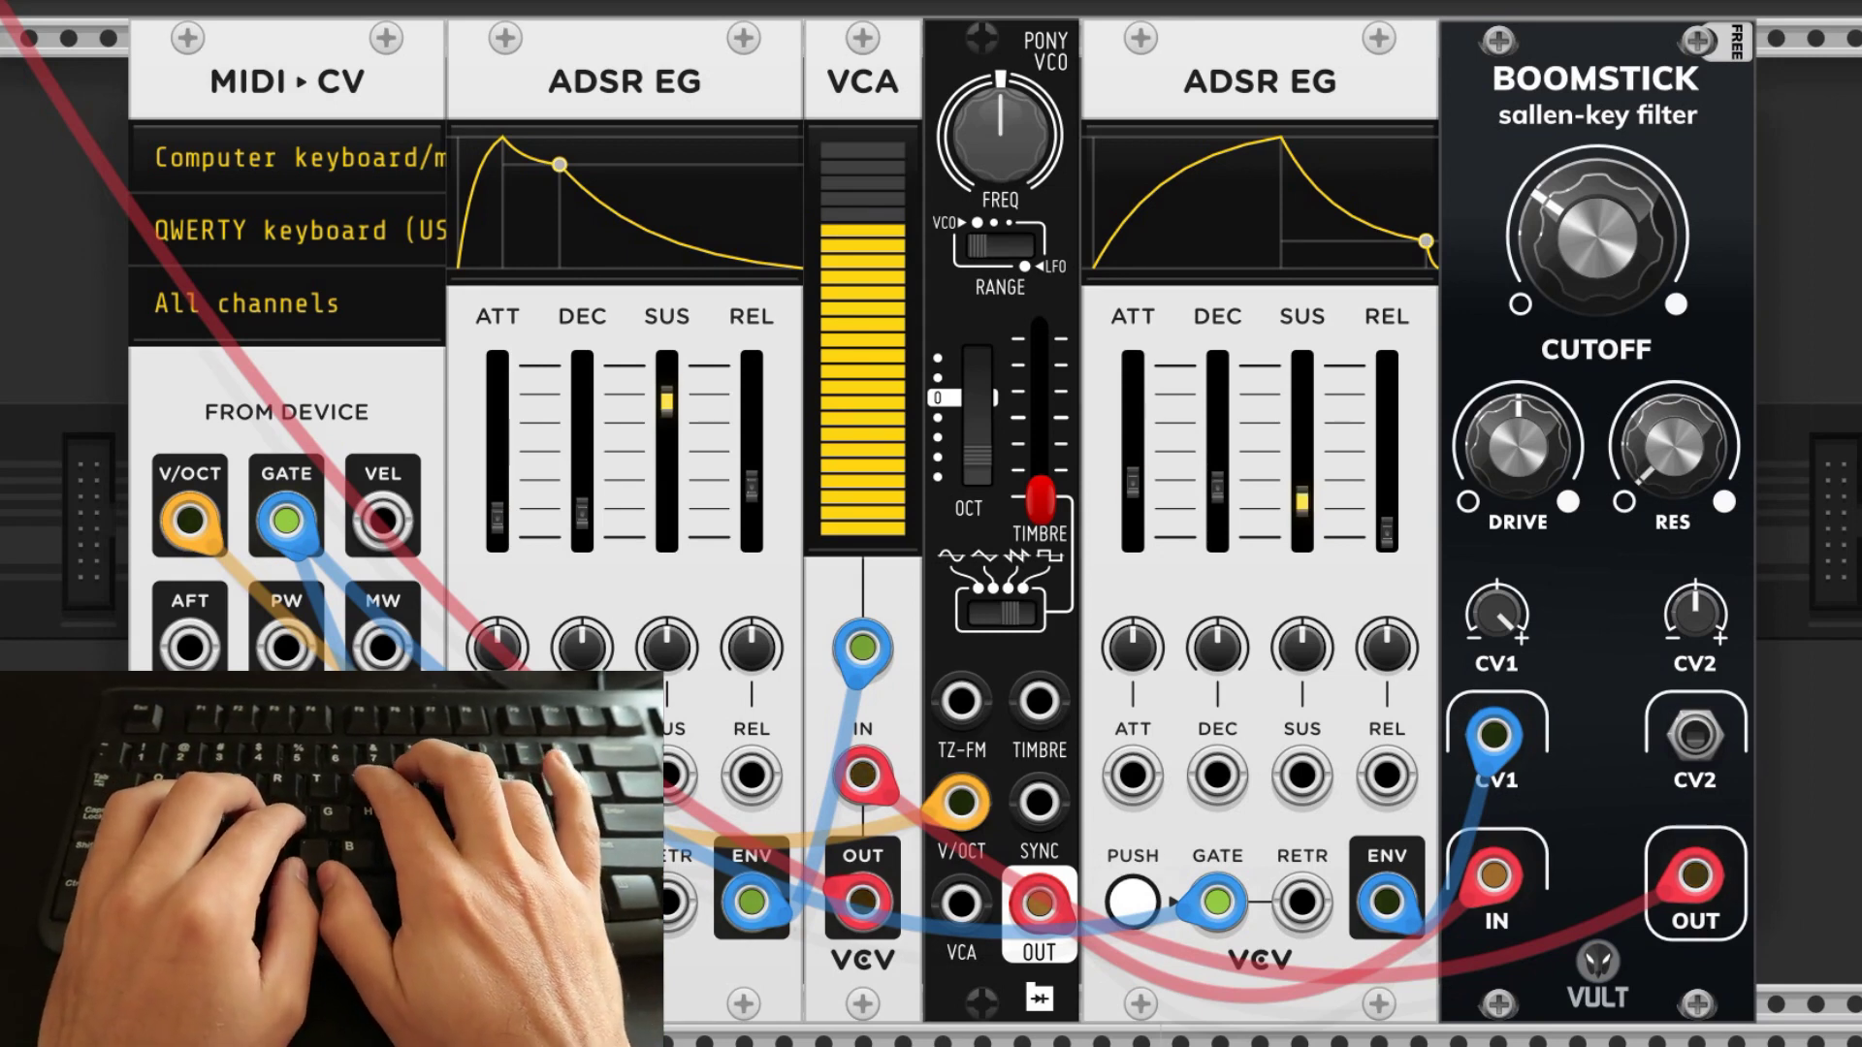
key(b)
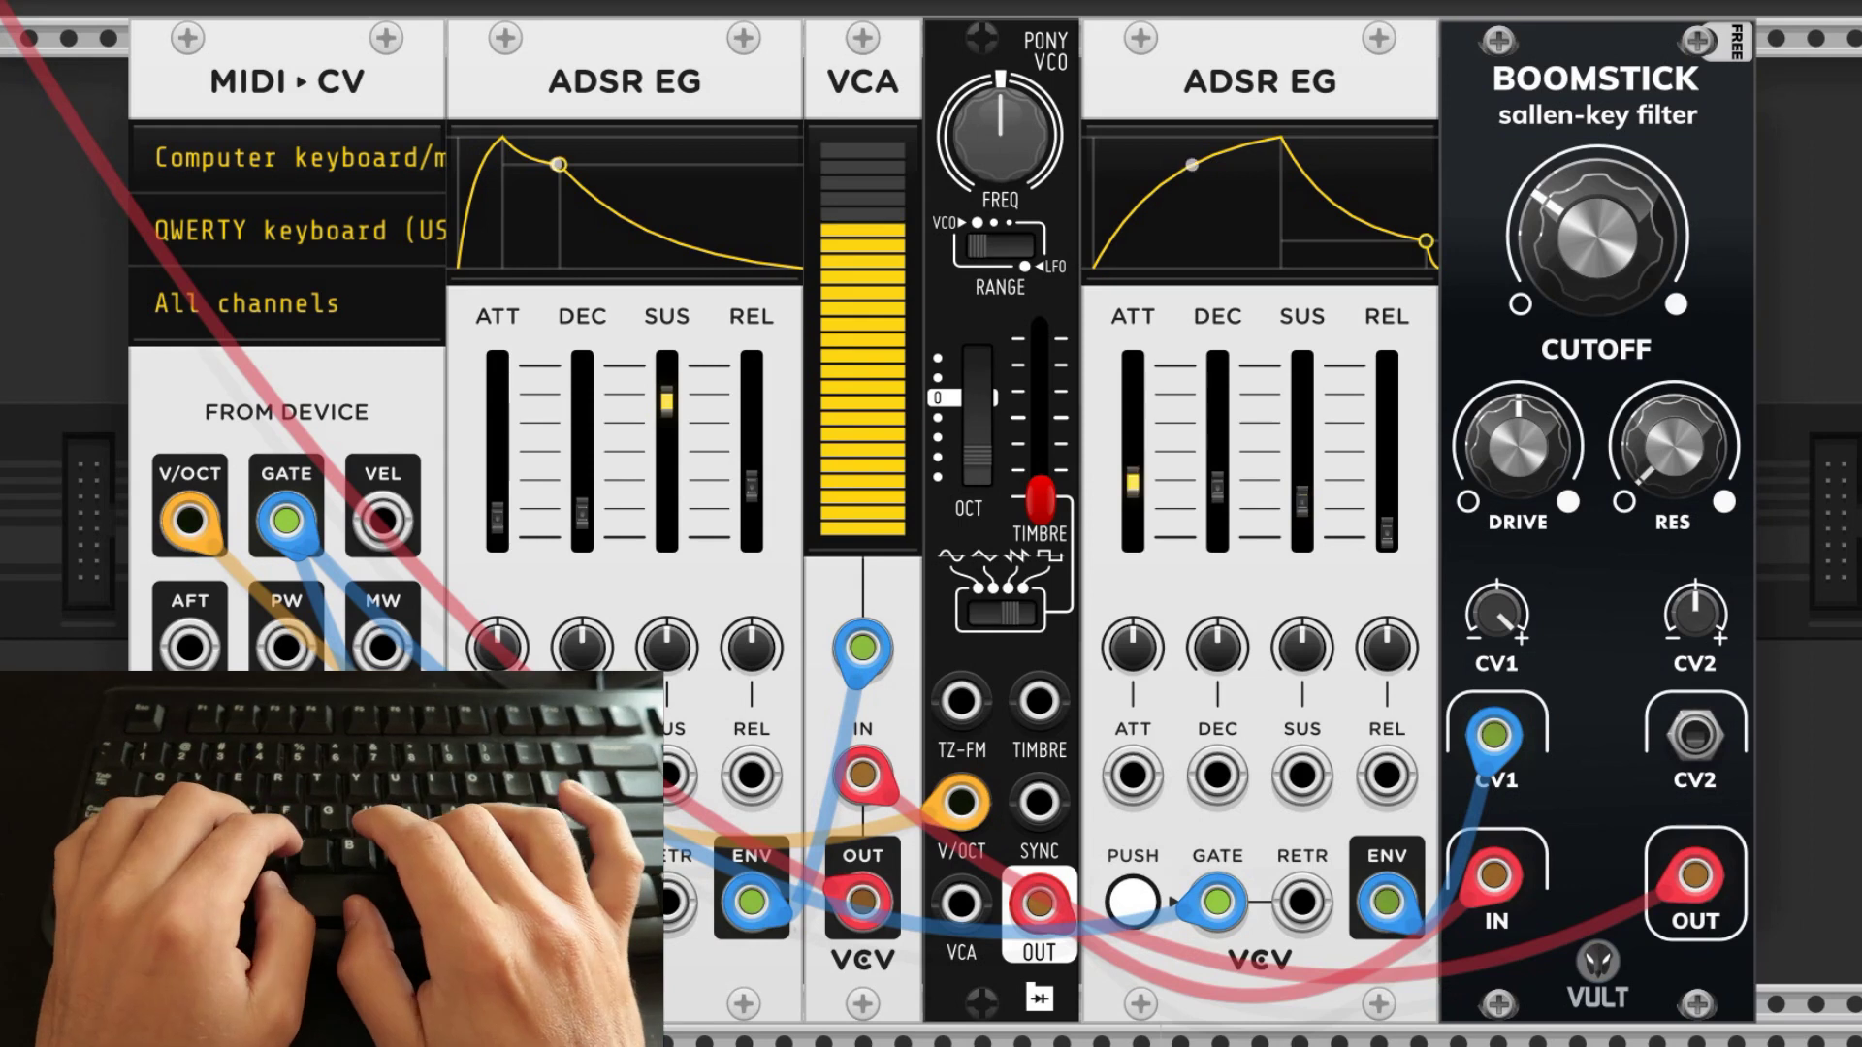
key(c)
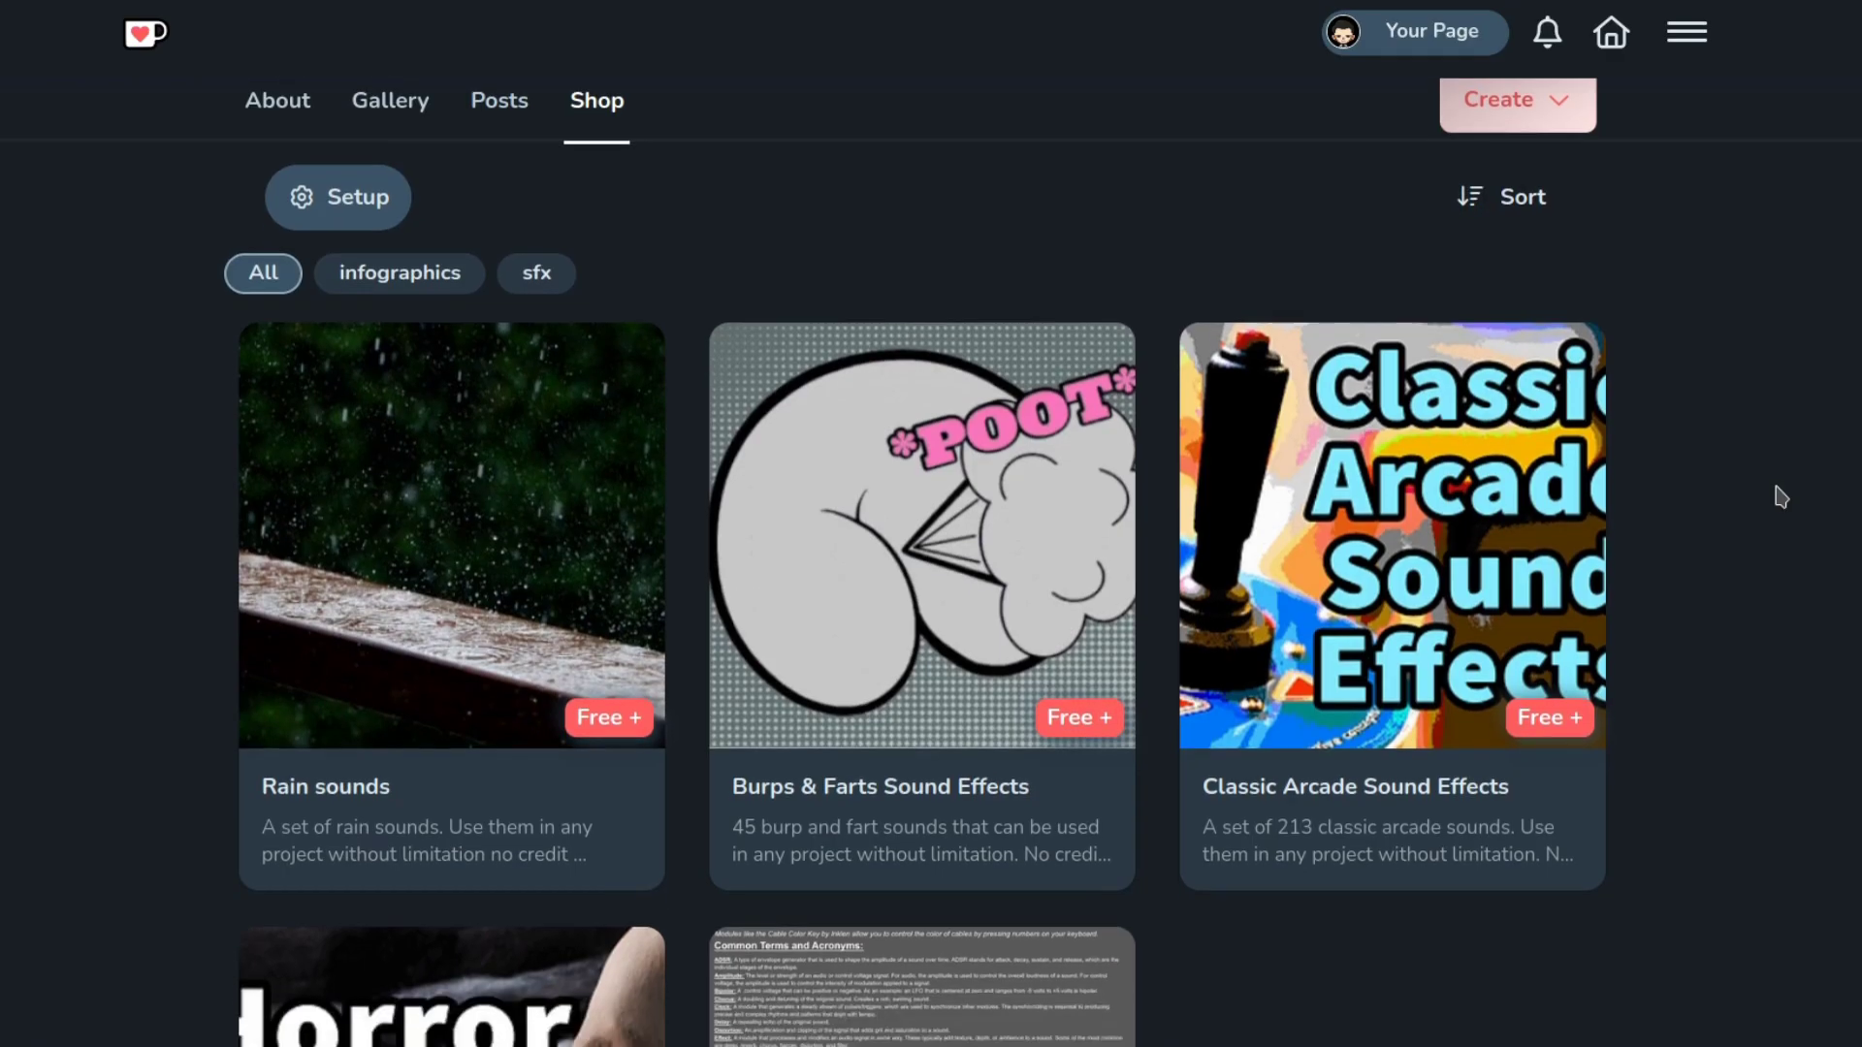
- Look through the Shop listings on the creator's Ko-fi page down to the VCV Rack Cheat Sheet
scroll(1779, 493, down, 5)
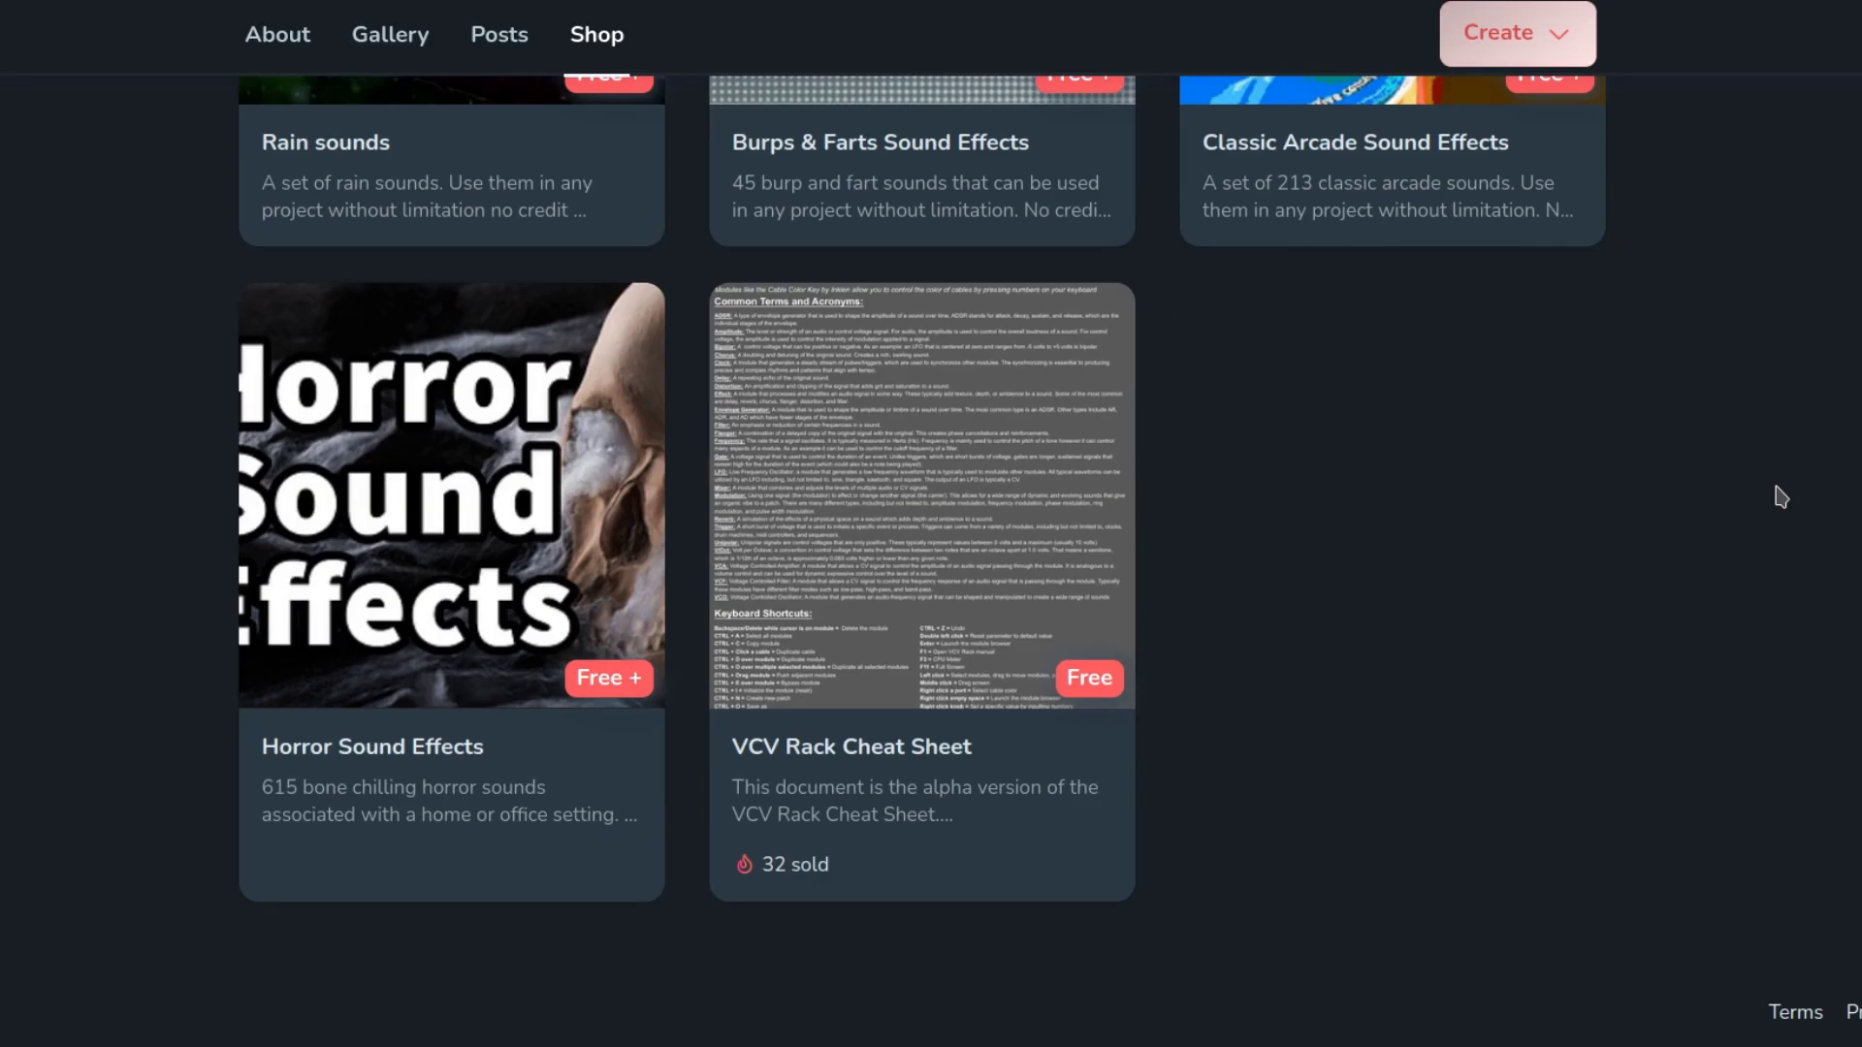
scroll(1779, 496, up, 10)
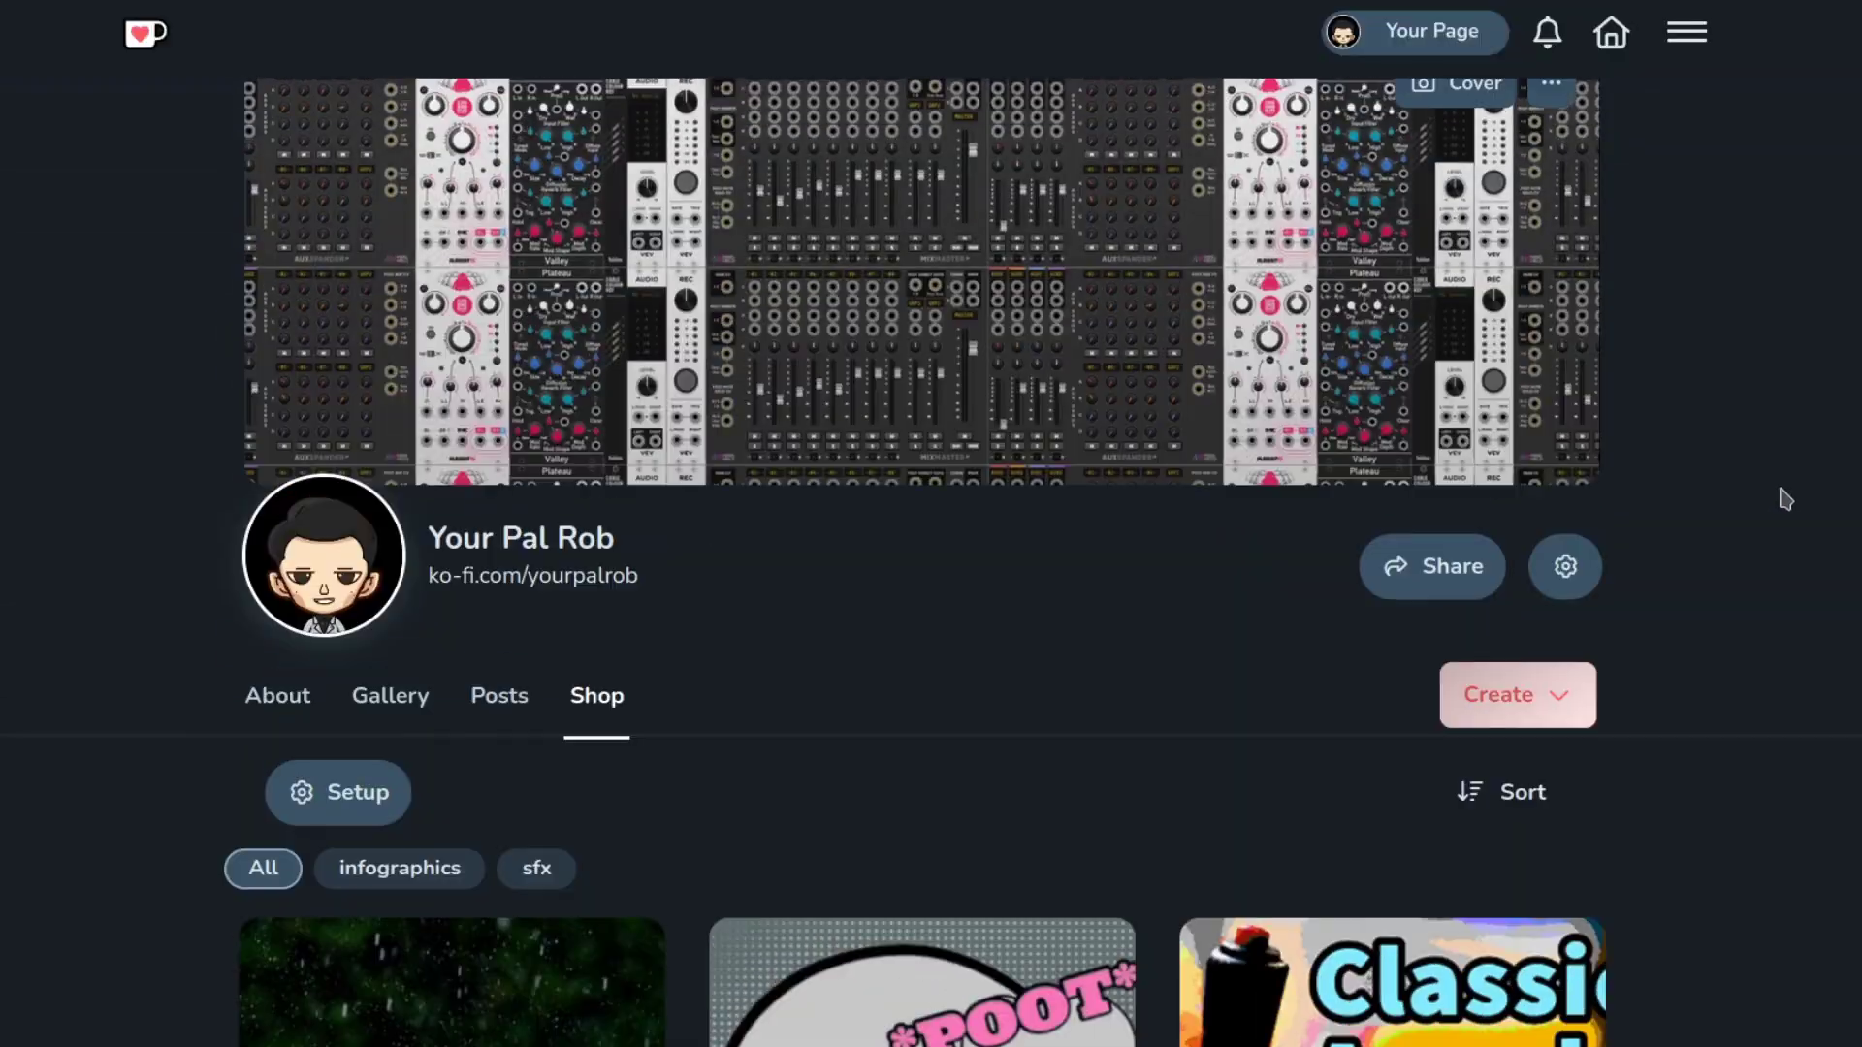